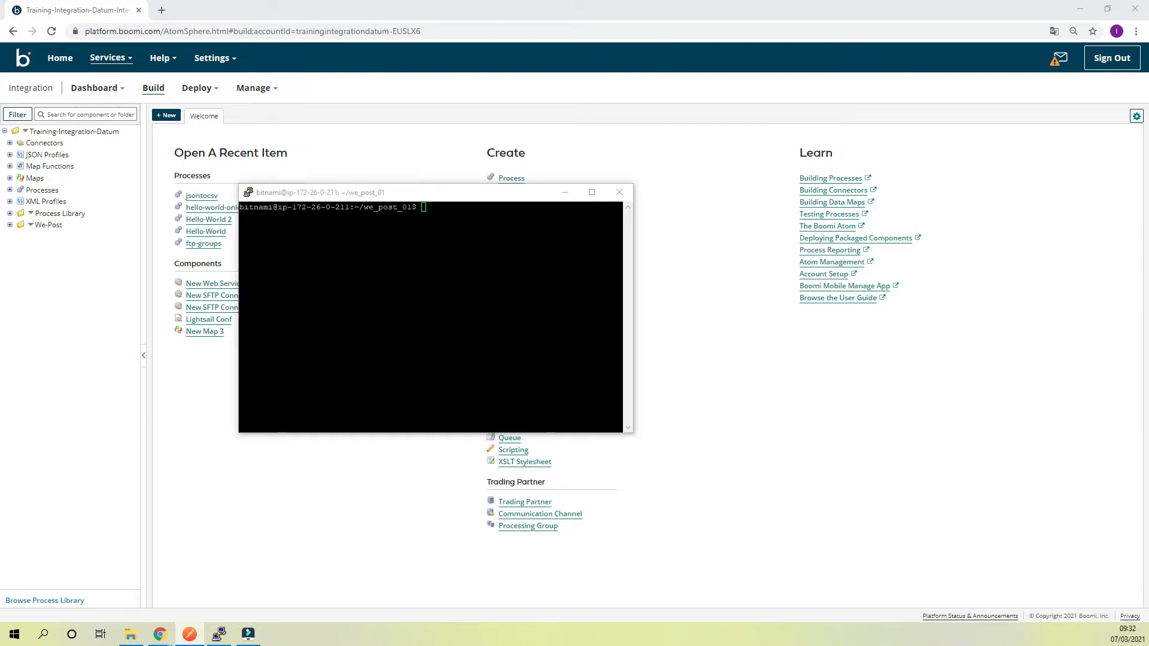
List the files in the we_post_01 directory on the server, and return to Boomi AtomSphere in the browser
{"action": "left_click_drag", "start_coordinate": [448, 191], "coordinate": [611, 194]}
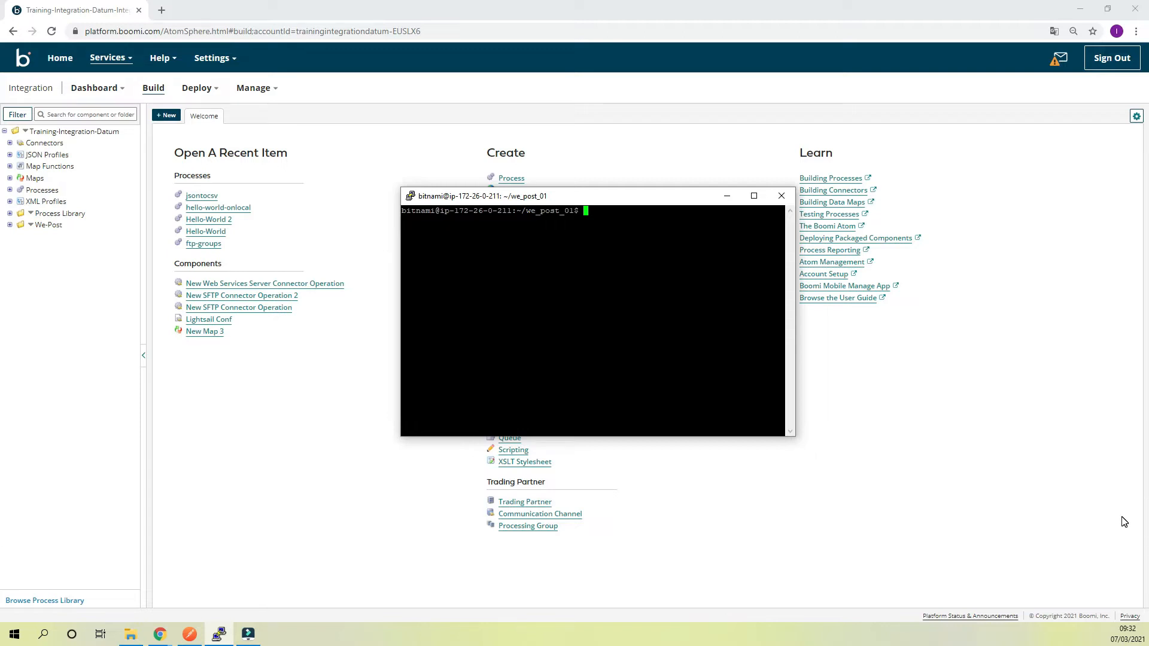
{"action": "type", "text": "ls"}
{"action": "key", "text": "Return"}
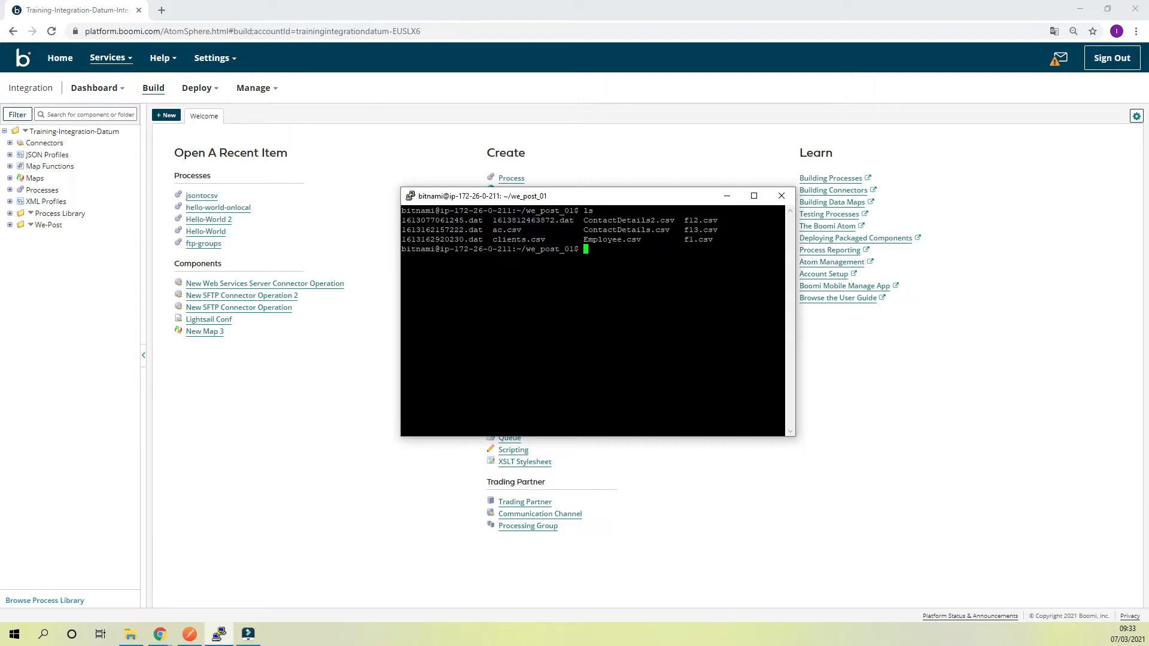
{"action": "left_click", "coordinate": [943, 475]}
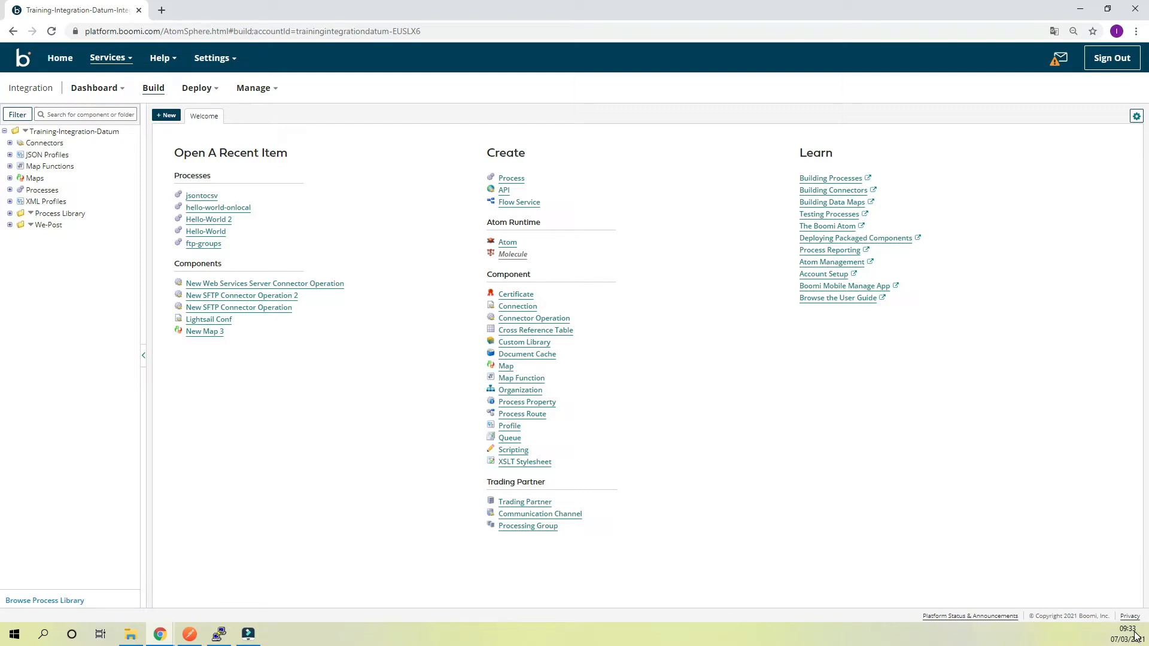
Create a new process component named saveNewContacts in the Training-Integration-Datum folder
{"action": "left_click", "coordinate": [167, 114]}
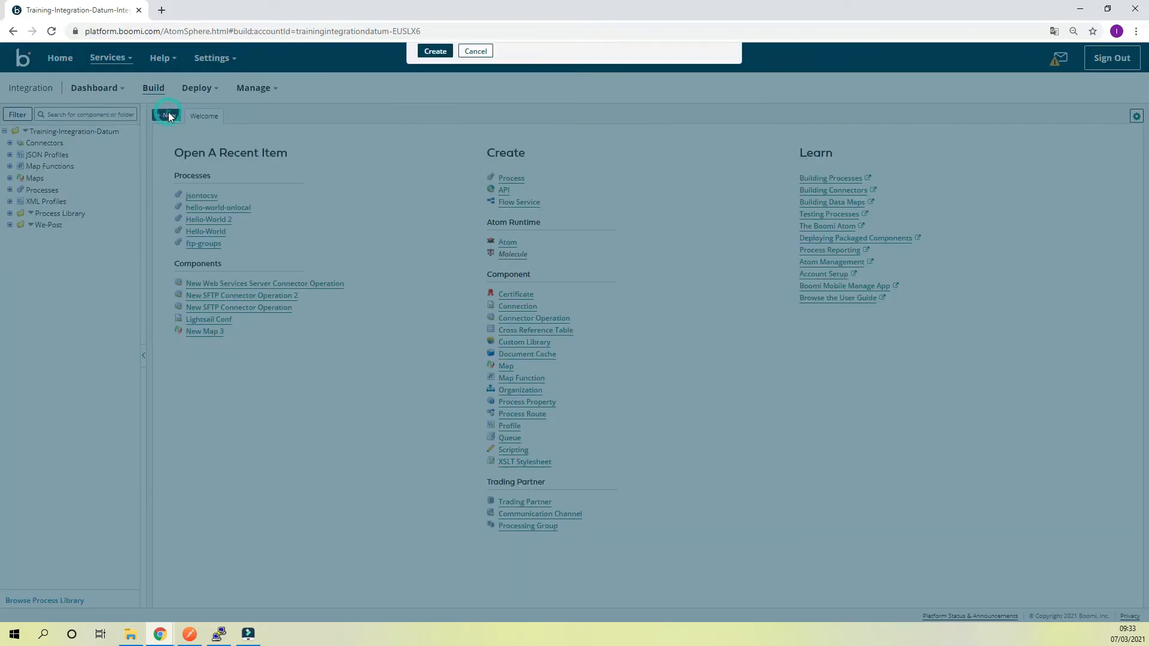
{"action": "left_click", "coordinate": [644, 116]}
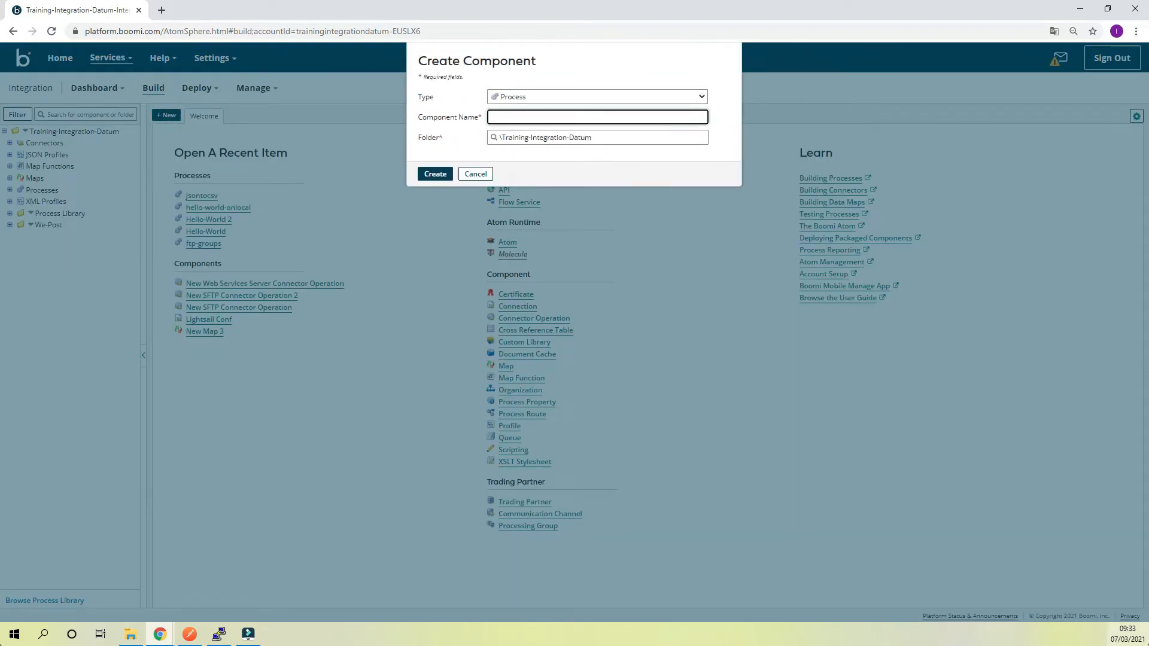
{"action": "type", "text": "save"}
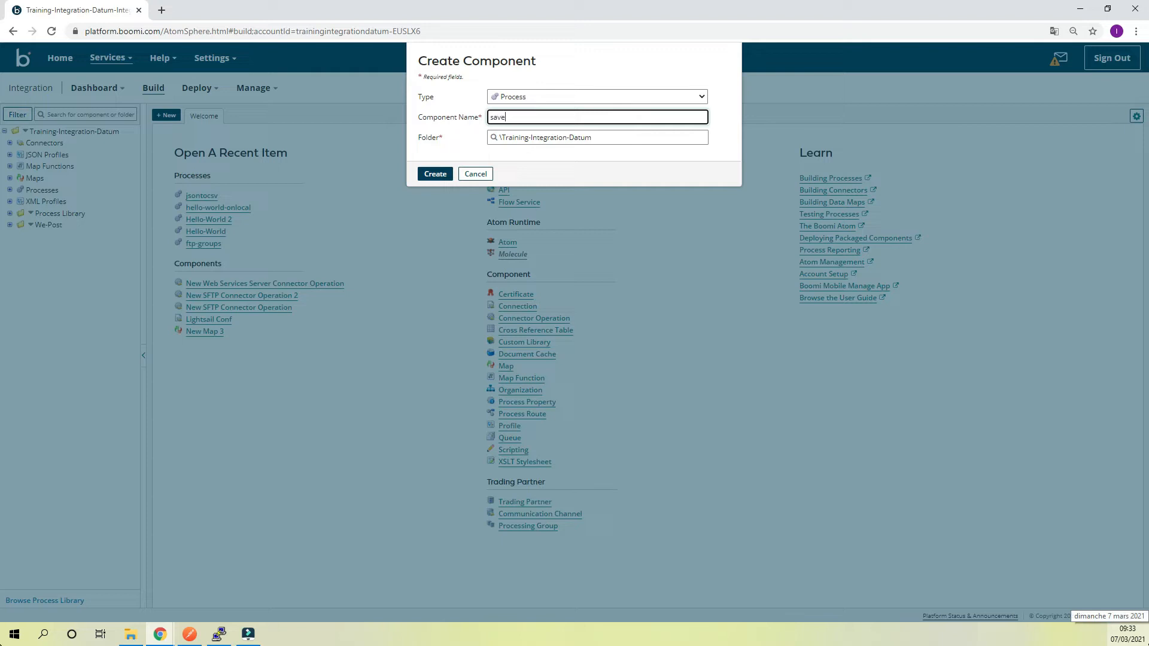
{"action": "type", "text": "d"}
{"action": "key", "text": "BackSpace"}
{"action": "type", "text": "New"}
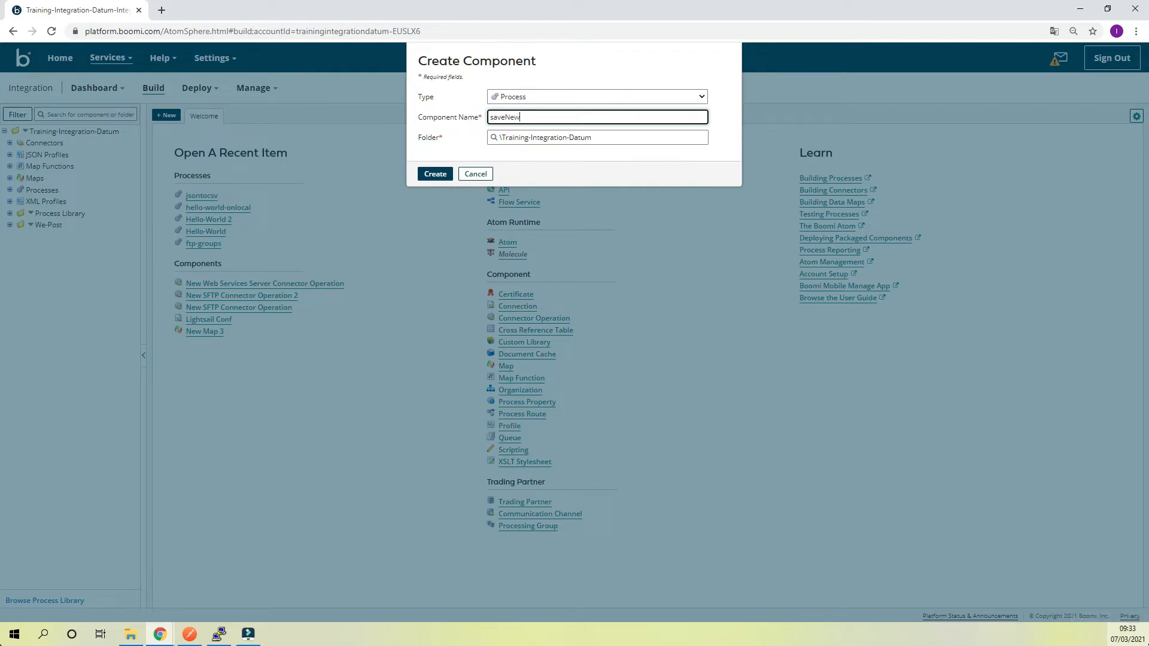
{"action": "type", "text": "Contacts"}
{"action": "left_click", "coordinate": [439, 178]}
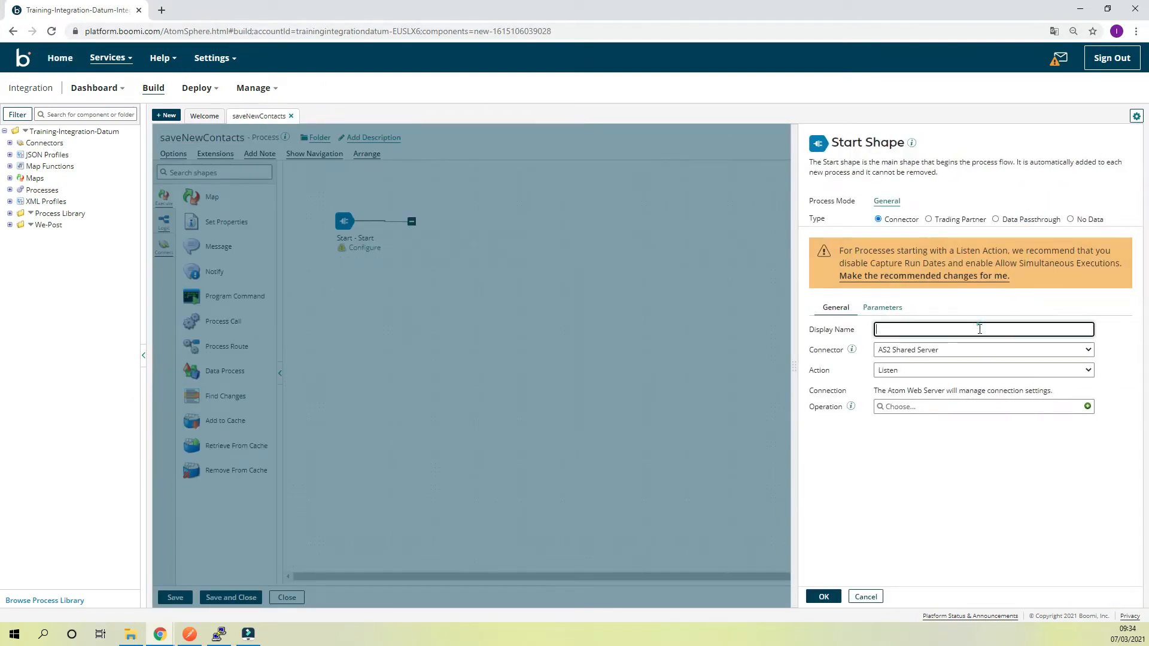
Configure the start shape with display name Listen, the recommended Listen settings, and the Web Services Server connector using the Listen action
{"action": "type", "text": "Listen"}
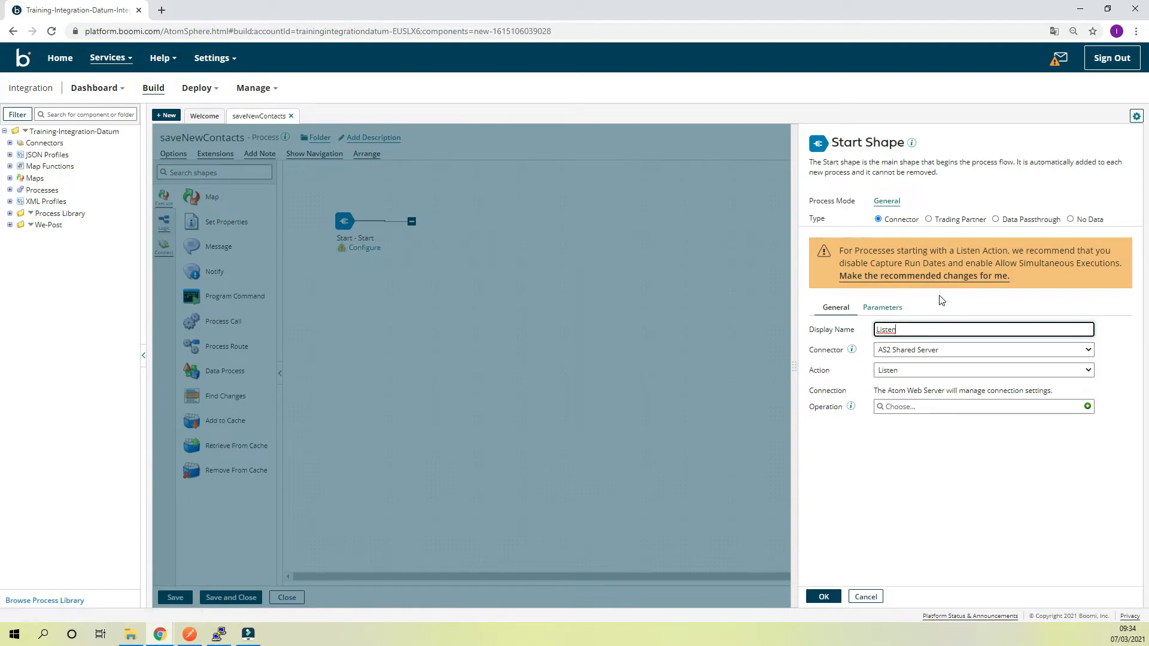
{"action": "left_click", "coordinate": [947, 281]}
{"action": "left_click", "coordinate": [918, 286]}
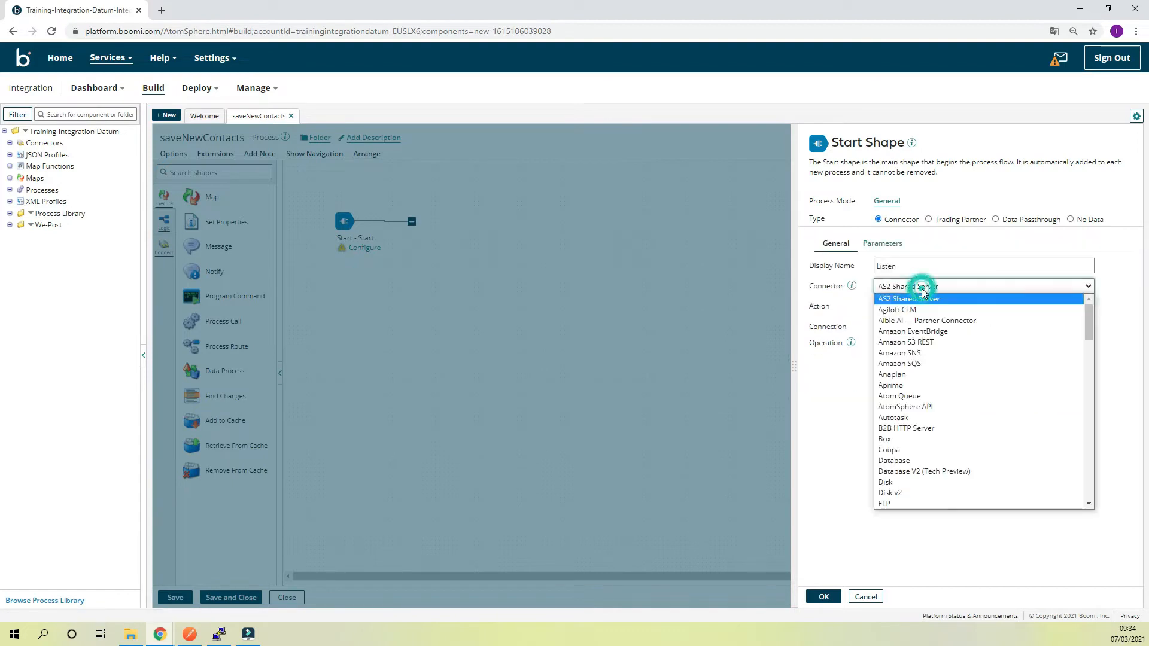
{"action": "scroll", "coordinate": [948, 375], "scroll_direction": "down", "scroll_amount": 20}
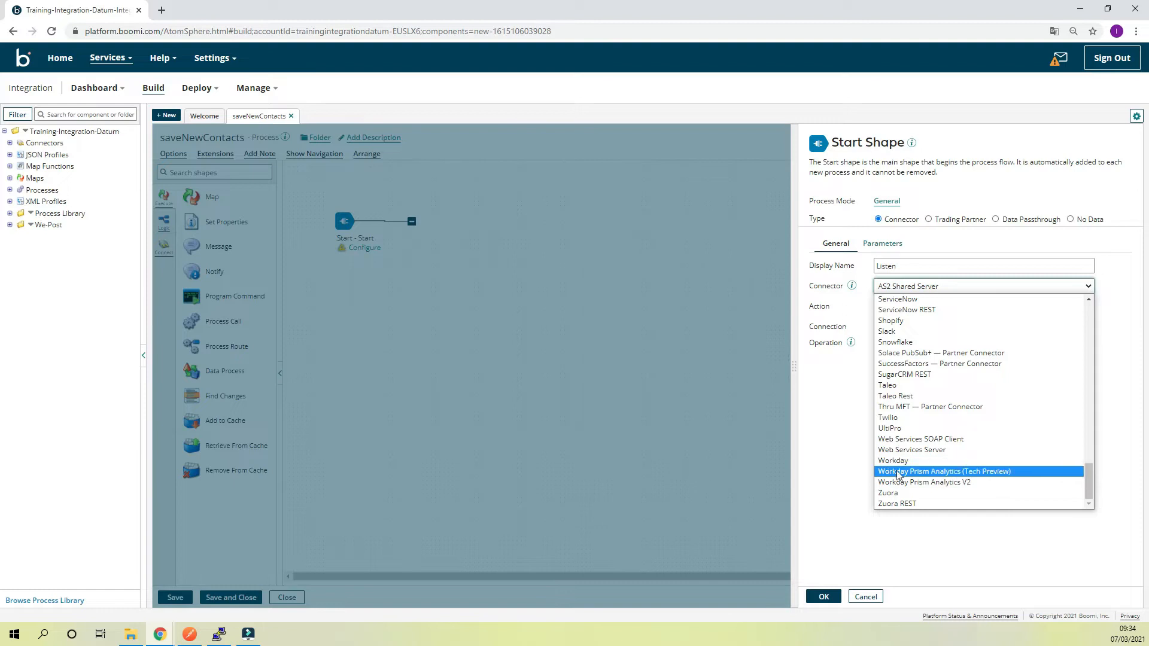
{"action": "left_click", "coordinate": [911, 450]}
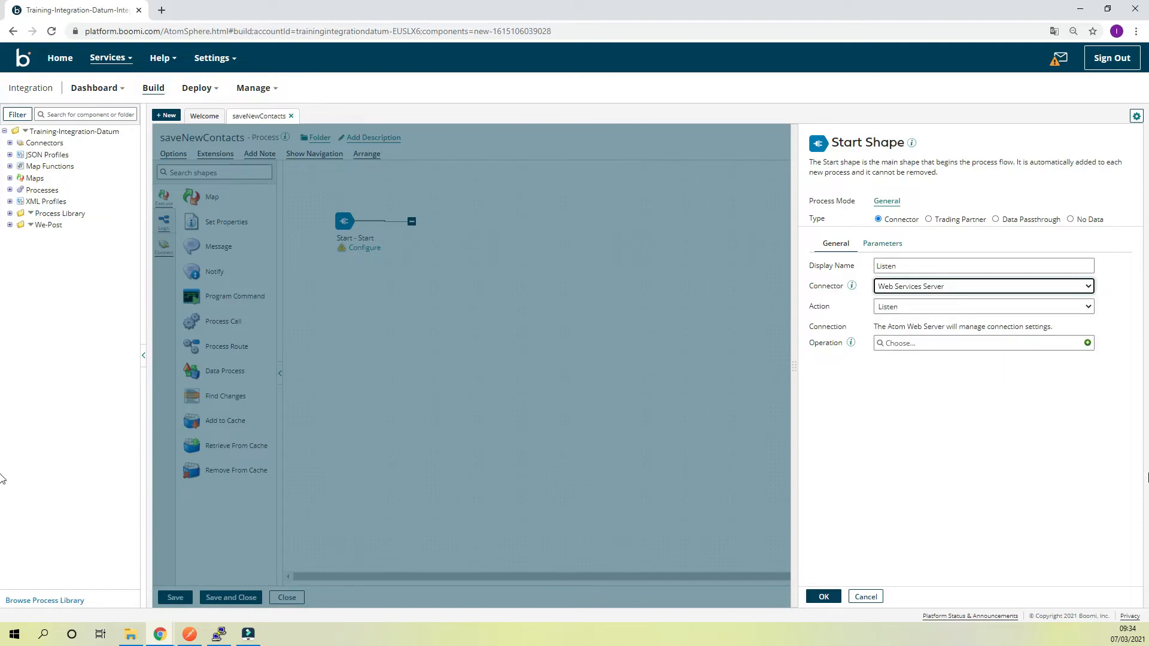
{"action": "left_click", "coordinate": [963, 309]}
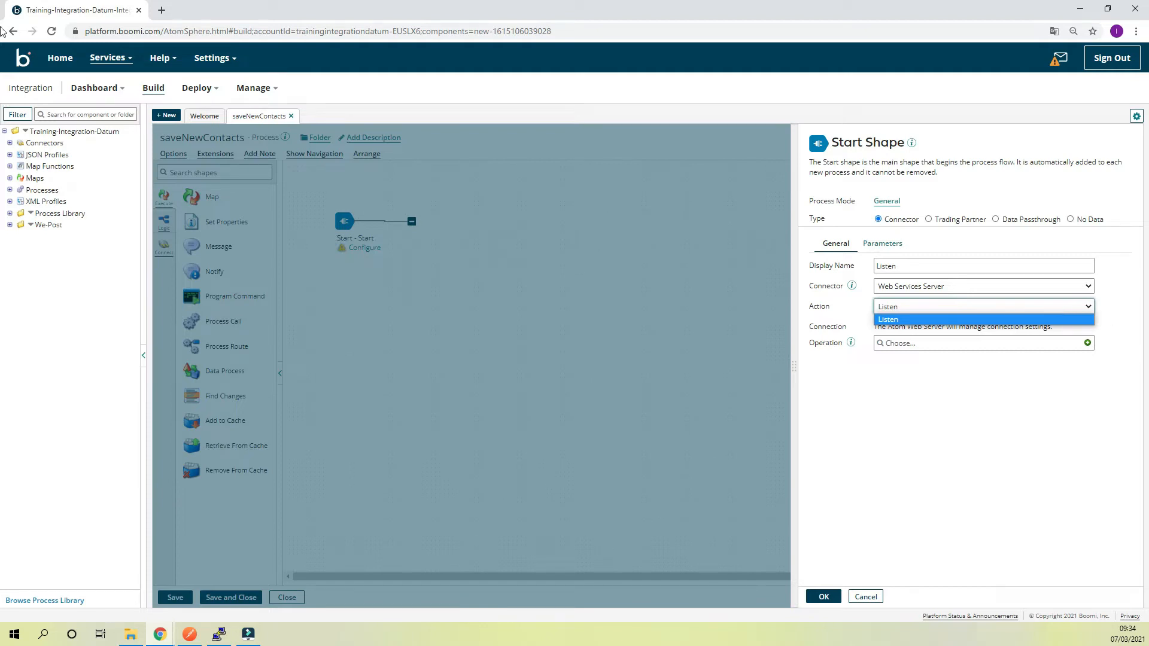
{"action": "left_click", "coordinate": [6, 37]}
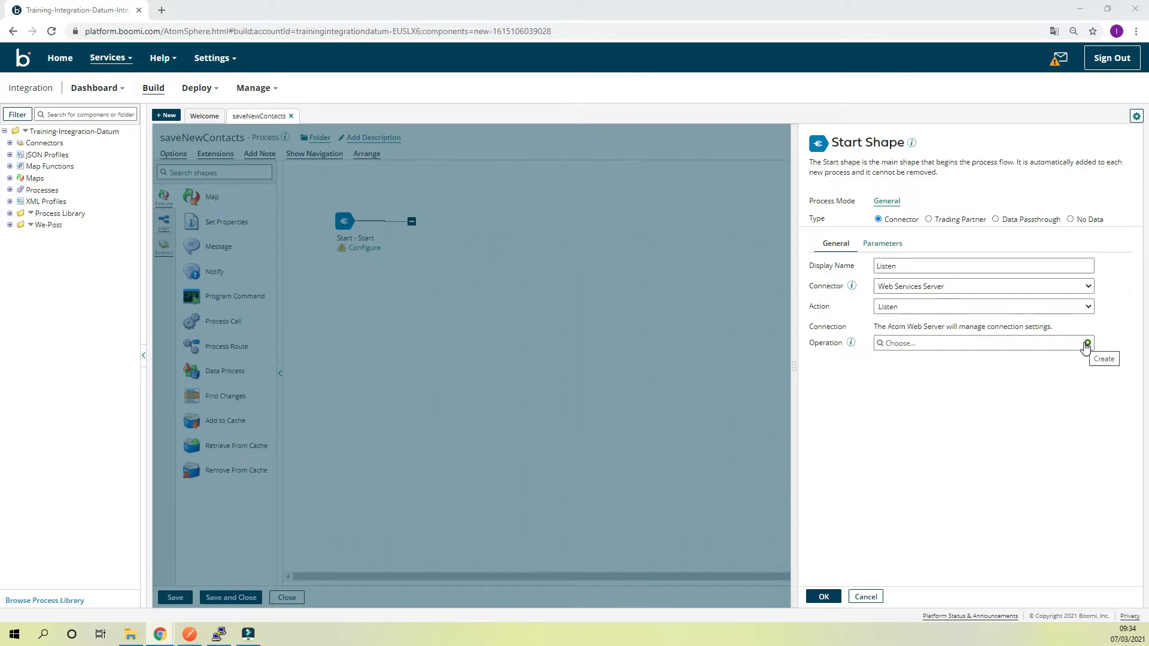
Create a new operation for the start shape's connector and name it ListenJson
{"action": "left_click", "coordinate": [1089, 343]}
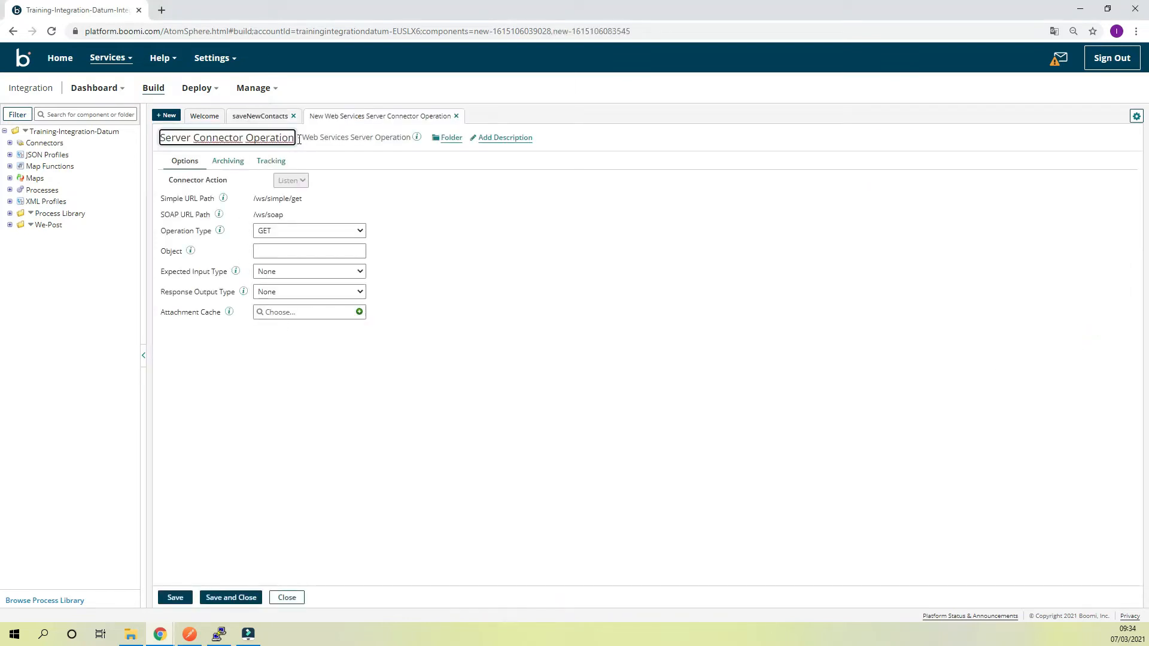
{"action": "left_click_drag", "start_coordinate": [295, 137], "coordinate": [138, 133]}
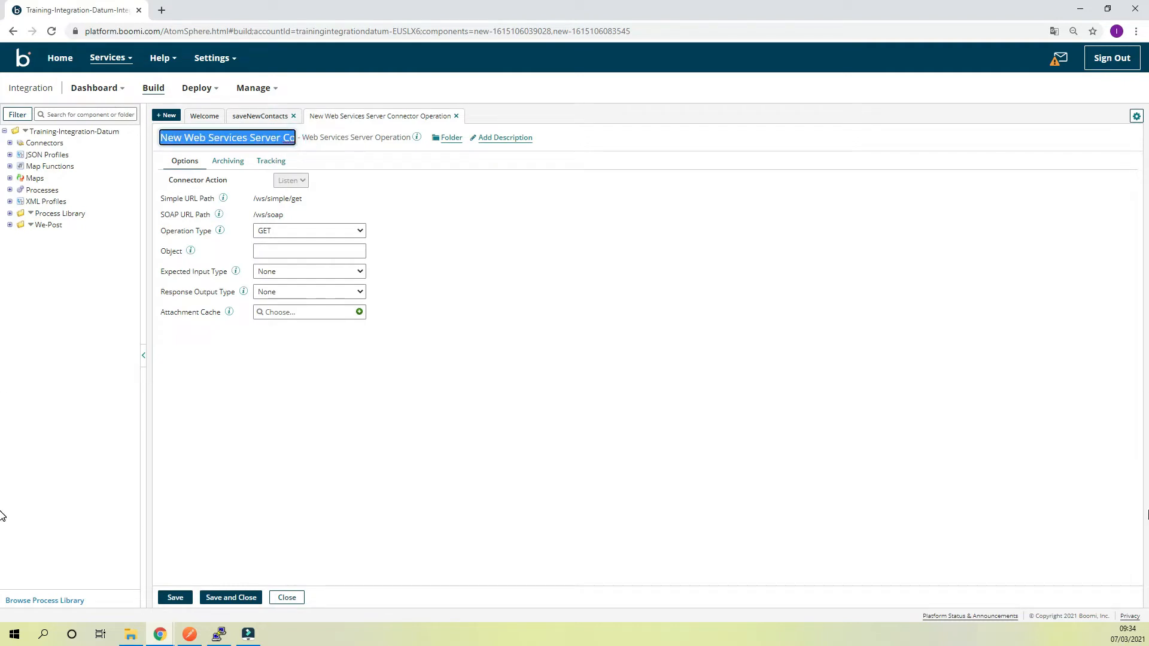
{"action": "key", "text": "BackSpace"}
{"action": "type", "text": "Liste"}
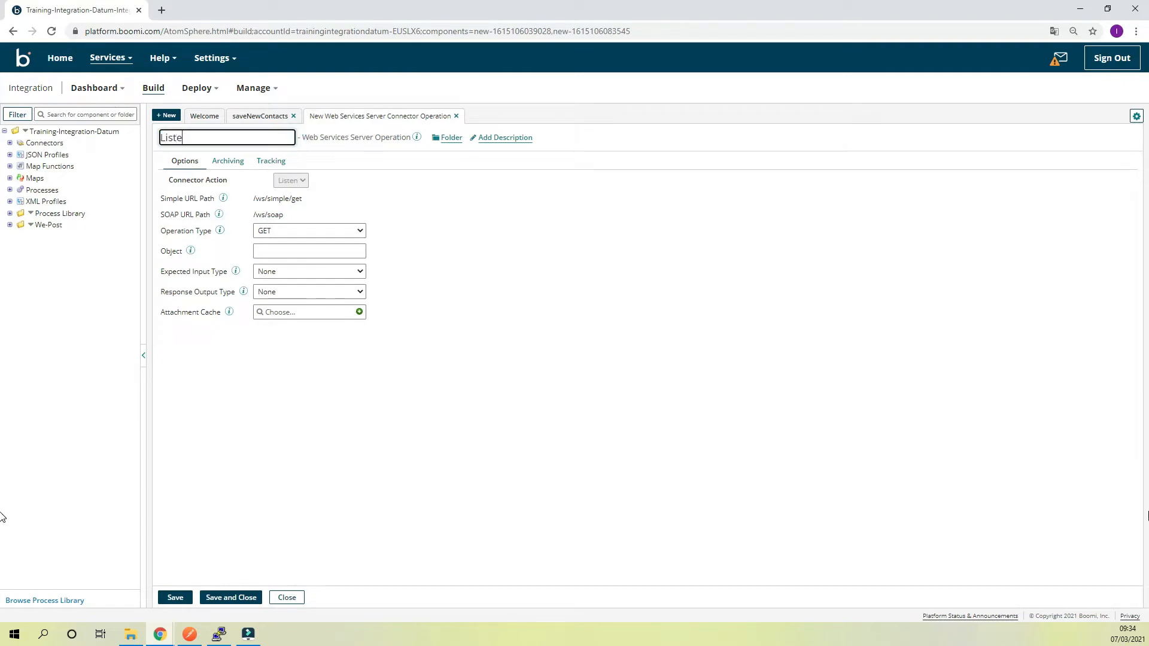
{"action": "type", "text": "nJson"}
Set the operation's object to savingMultiple
{"action": "left_click", "coordinate": [315, 256]}
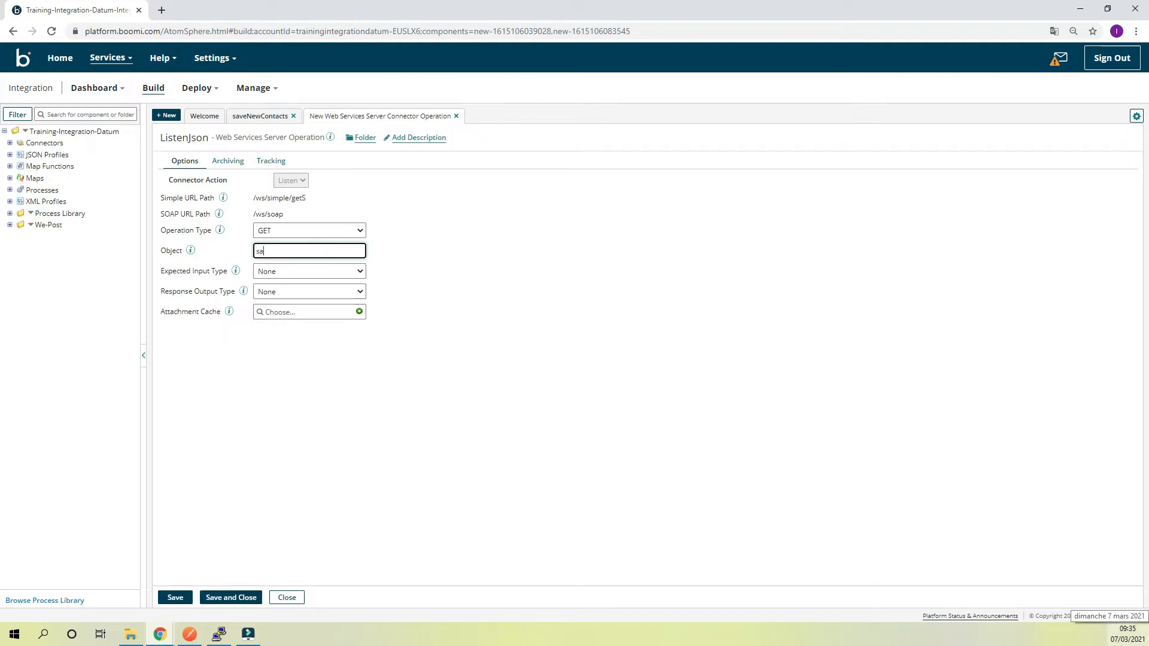
{"action": "type", "text": "savingMultiple"}
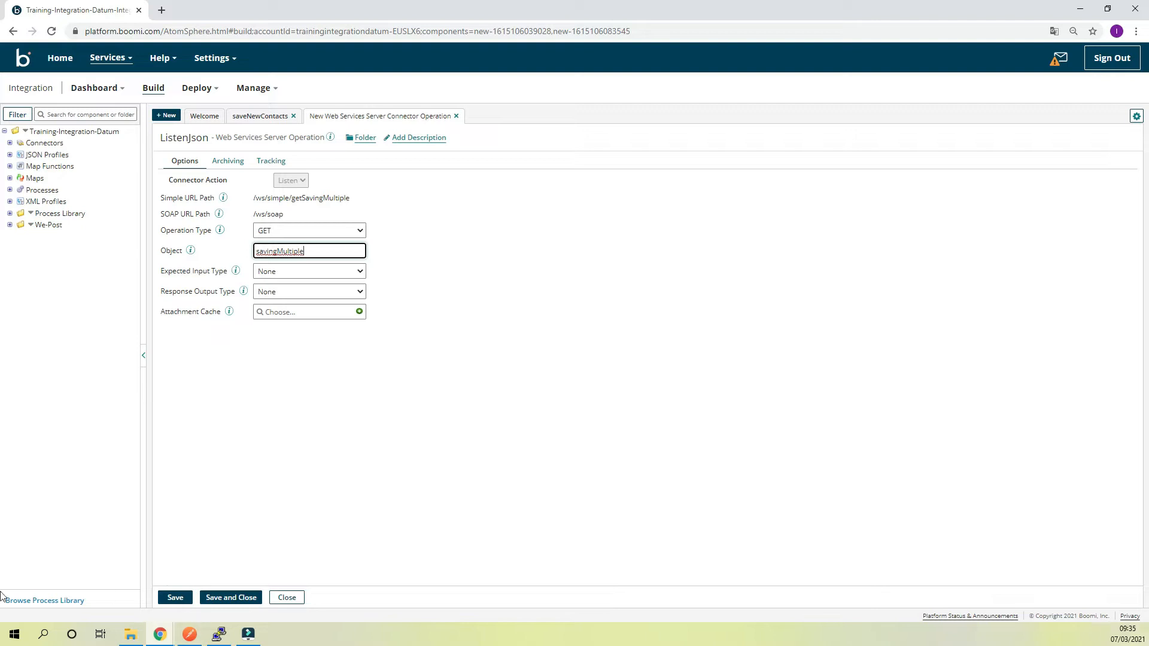
Switch to Sublime Text, examine the customer entries in json_object.json, and return to the operation in Boomi
{"action": "left_click", "coordinate": [14, 636]}
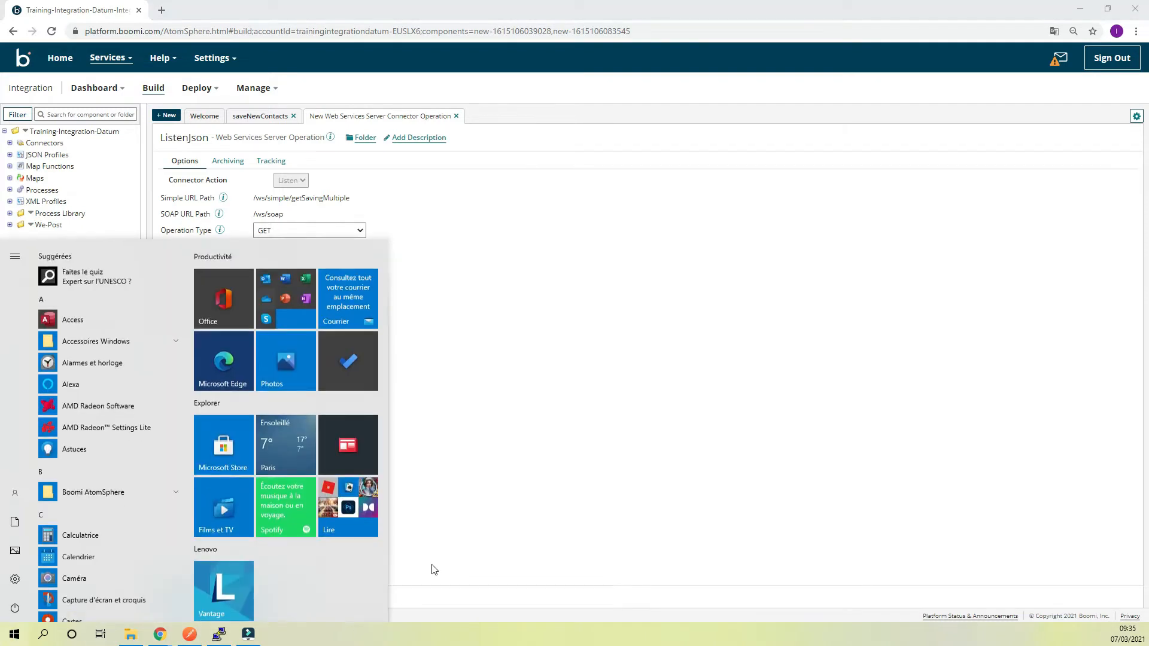
{"action": "type", "text": "sub"}
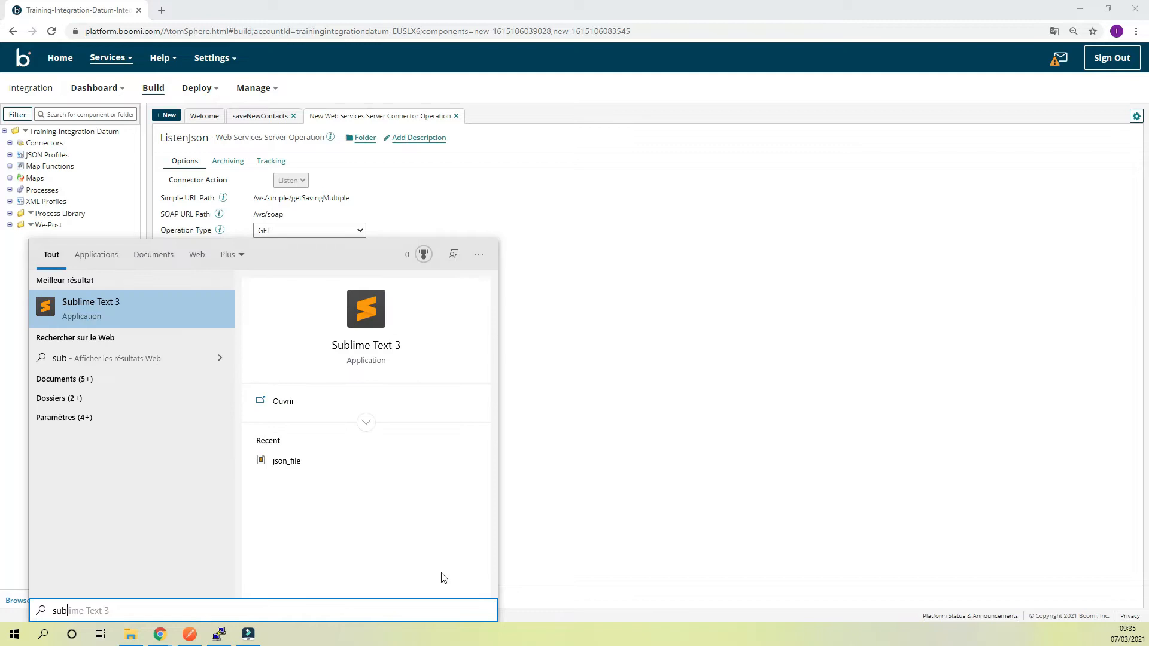
{"action": "left_click", "coordinate": [367, 347]}
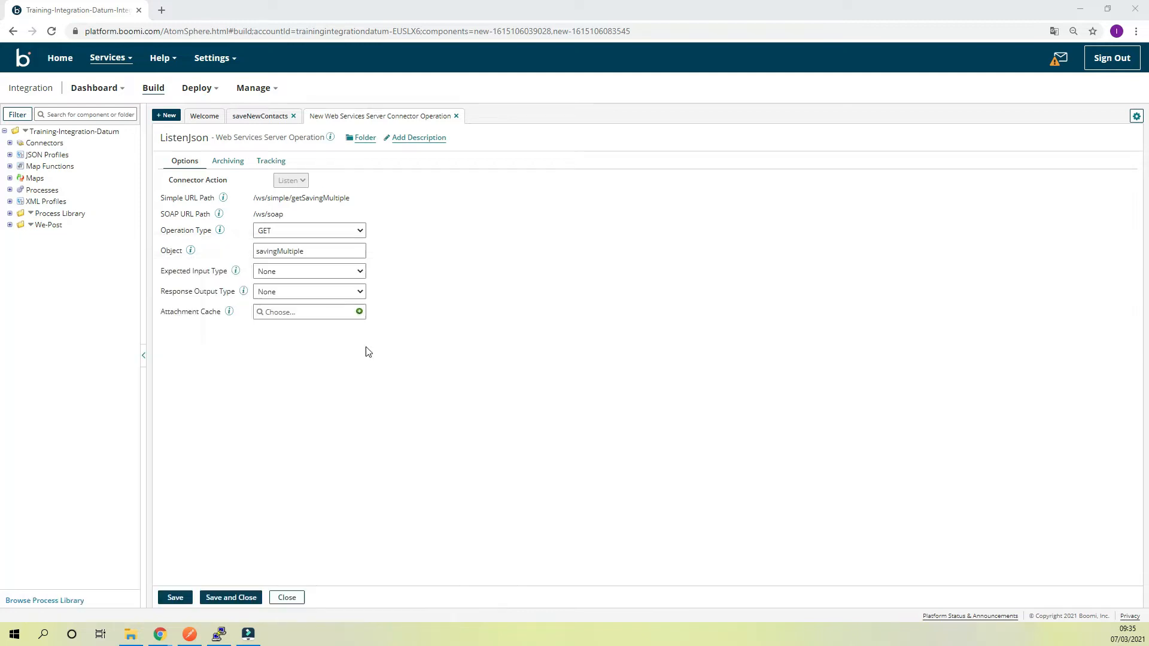
{"action": "left_click_drag", "start_coordinate": [62, 236], "coordinate": [19, 48]}
{"action": "left_click", "coordinate": [99, 84]}
{"action": "left_click", "coordinate": [59, 73]}
{"action": "left_click", "coordinate": [51, 85]}
{"action": "left_click", "coordinate": [57, 94]}
{"action": "left_click_drag", "start_coordinate": [42, 127], "coordinate": [176, 158]}
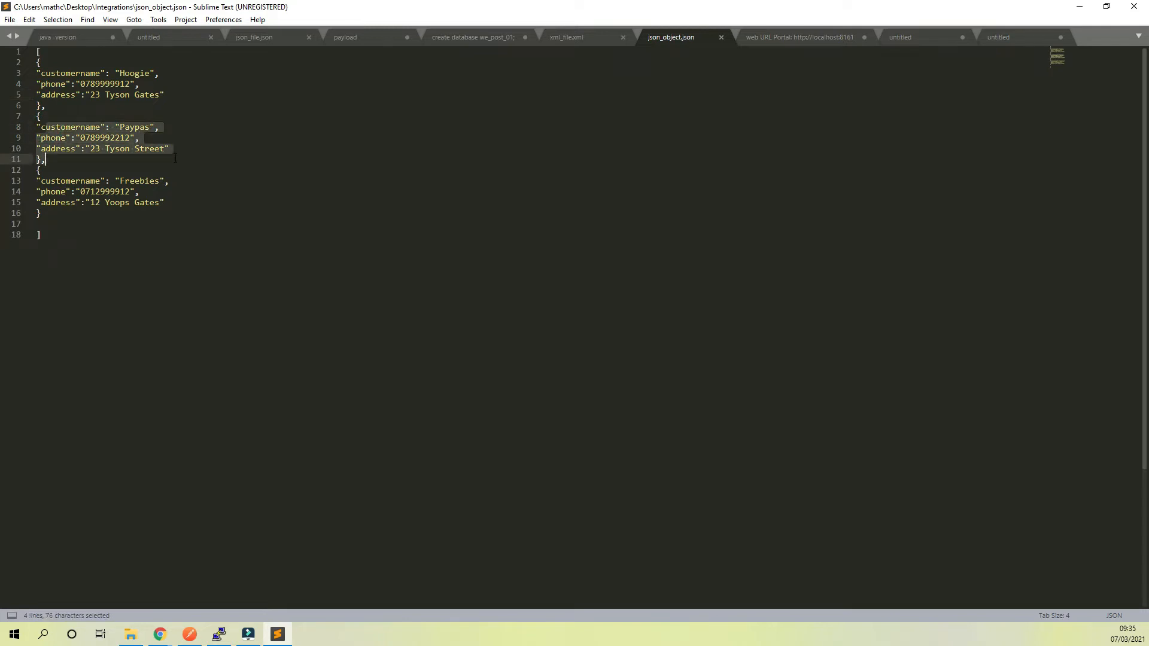
{"action": "left_click", "coordinate": [1082, 7]}
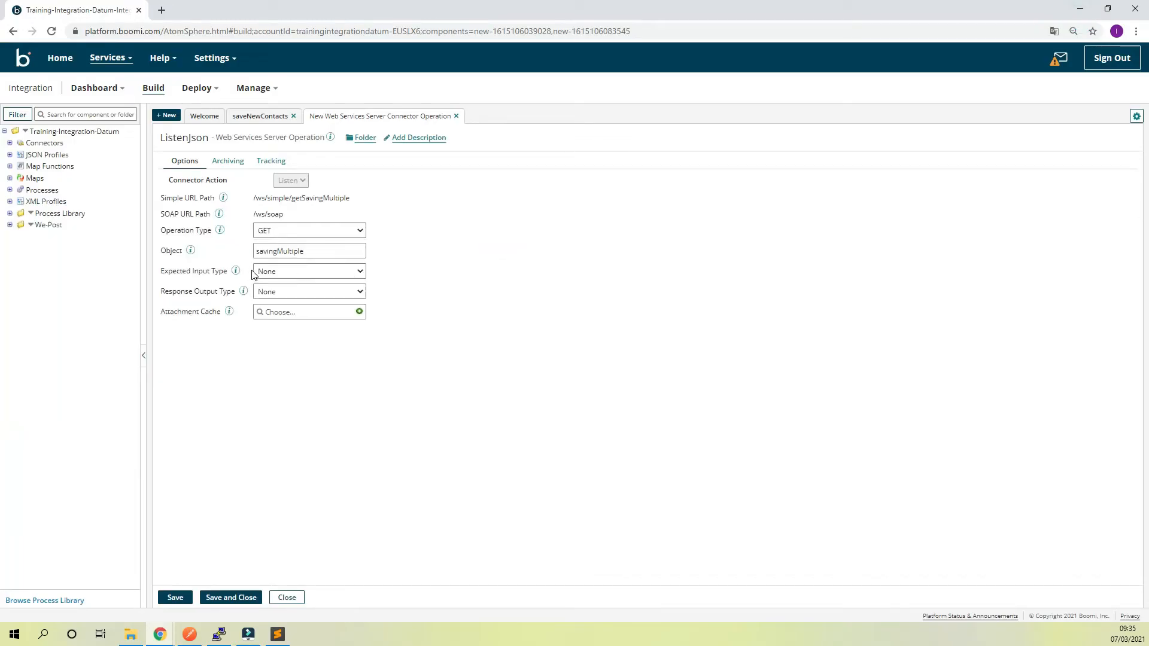
Set the operation's expected input type to Single JSON Object
{"action": "left_click", "coordinate": [336, 271]}
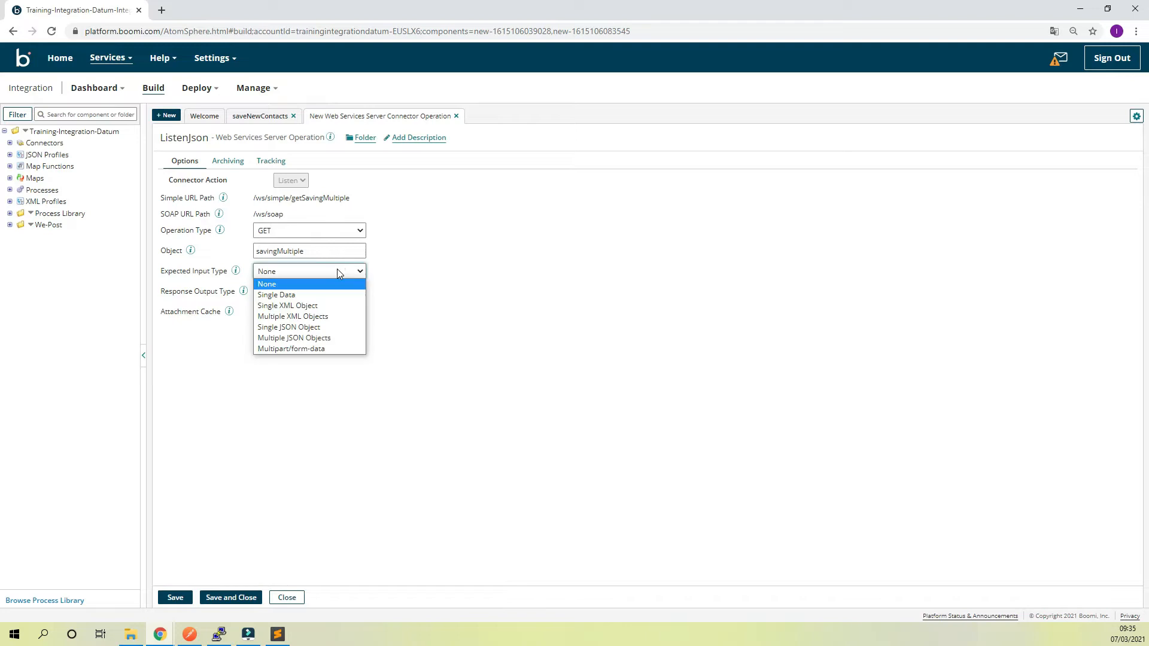
{"action": "left_click", "coordinate": [316, 331]}
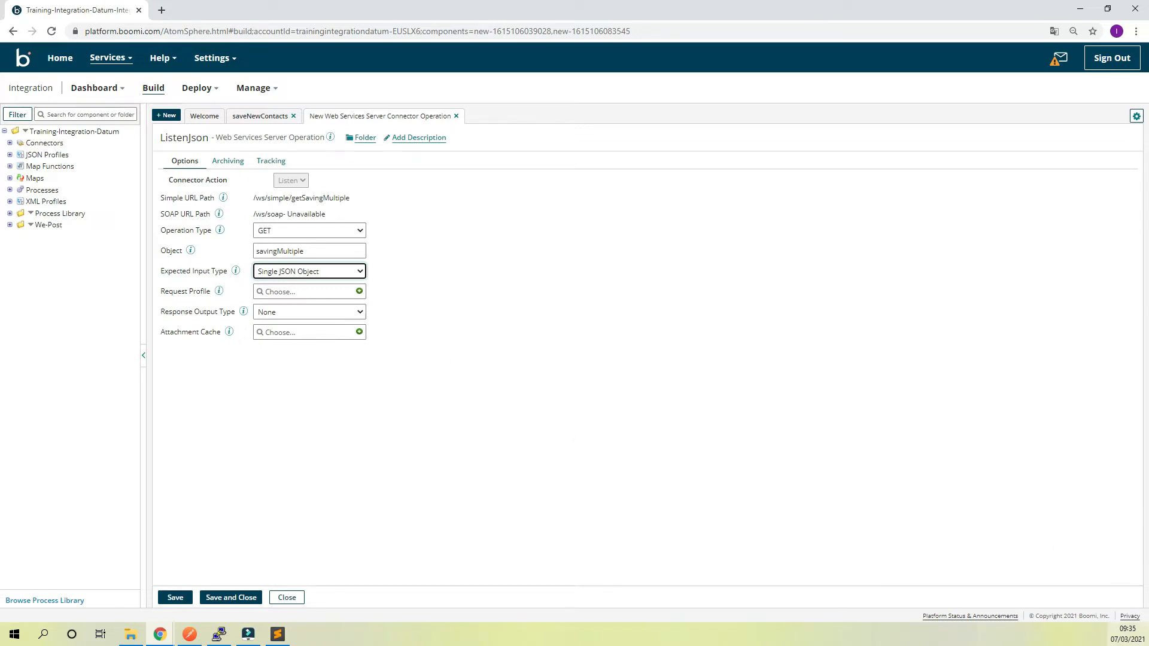
{"action": "left_click", "coordinate": [0, 289]}
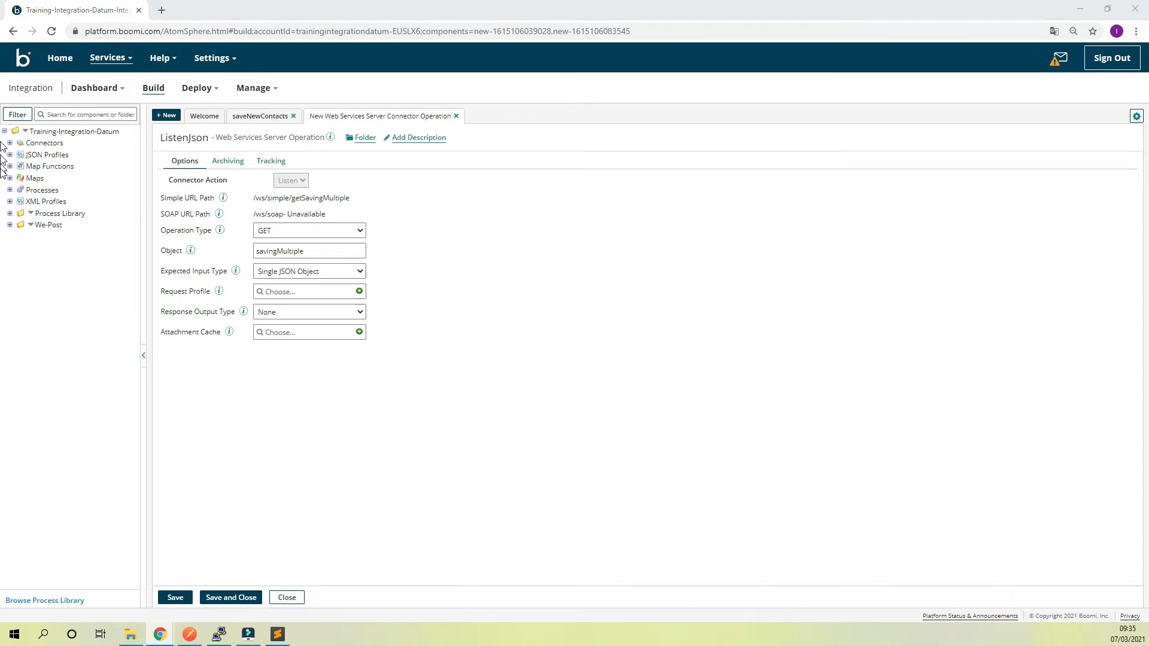
Create a new JSON profile for the operation's request and name it contacts-details
{"action": "left_click", "coordinate": [360, 292]}
{"action": "triple_click", "coordinate": [265, 138]}
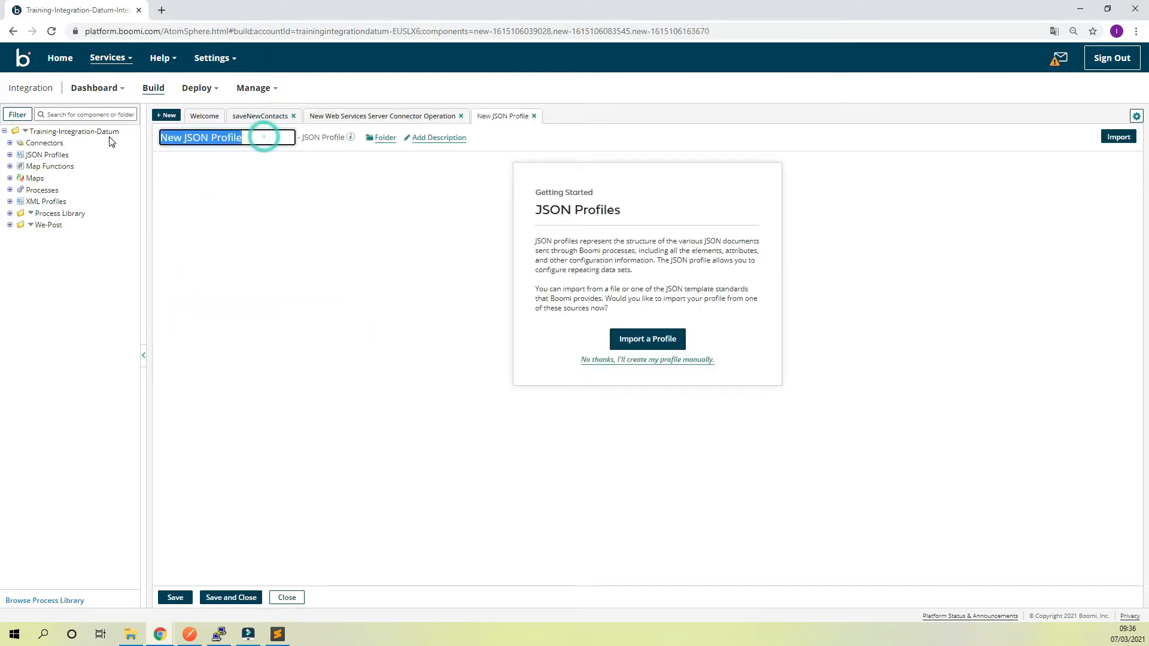
{"action": "left_click_drag", "start_coordinate": [896, 262], "coordinate": [2, 540]}
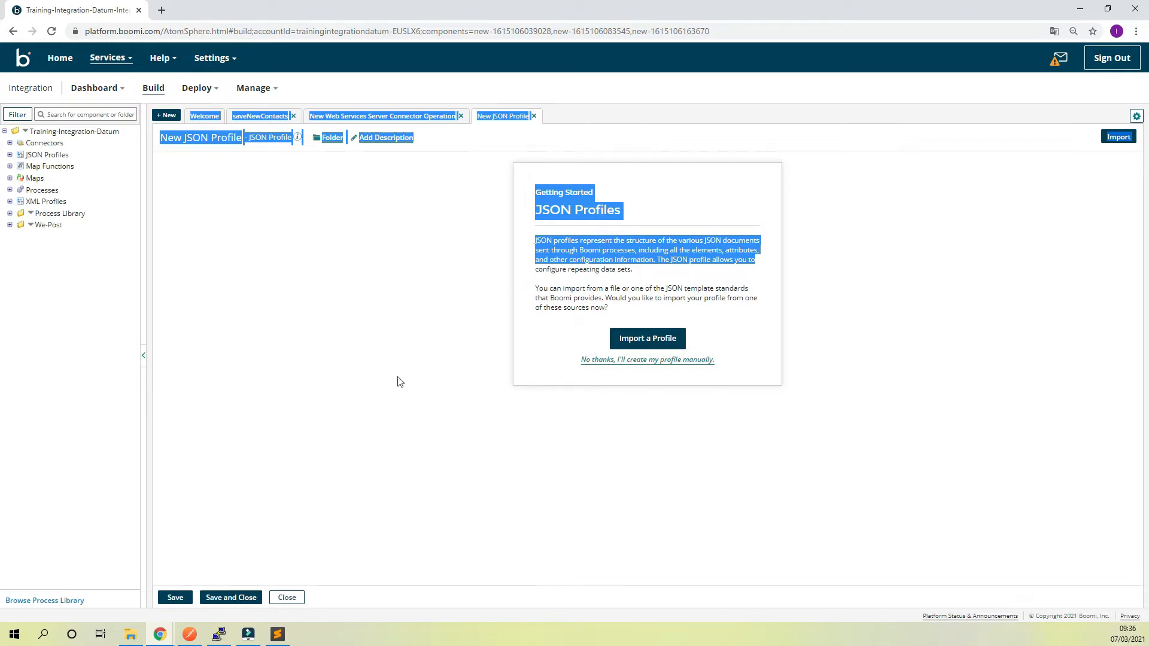
{"action": "left_click", "coordinate": [372, 359]}
{"action": "left_click", "coordinate": [233, 137]}
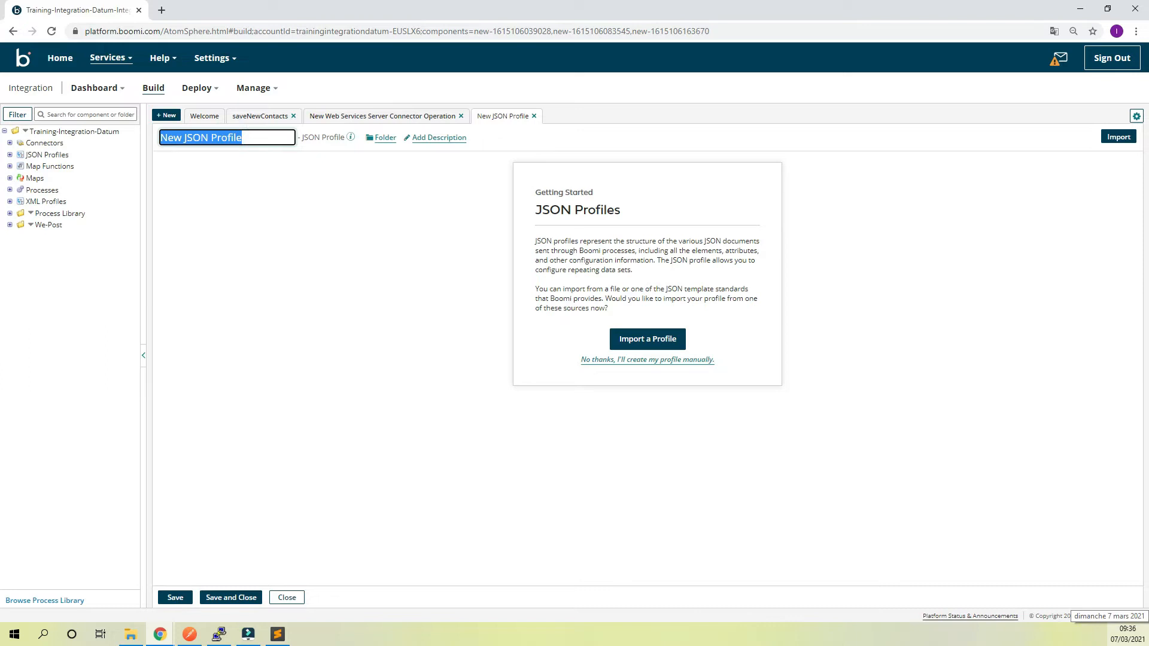
{"action": "type", "text": "C"}
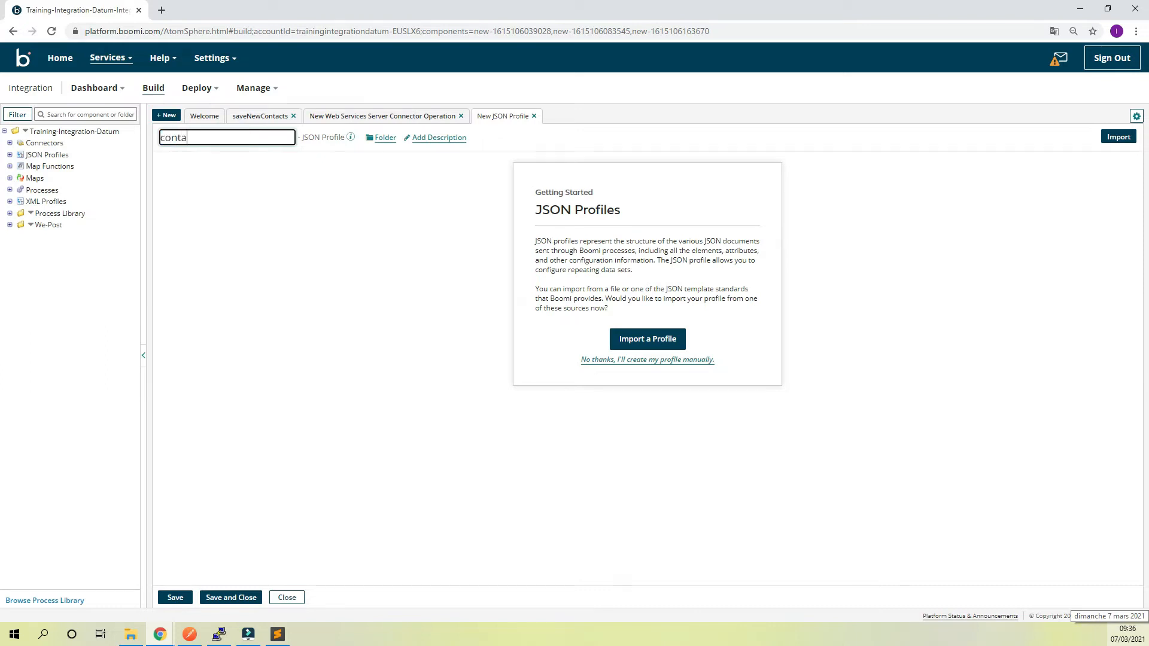
{"action": "type", "text": "ontacts-details"}
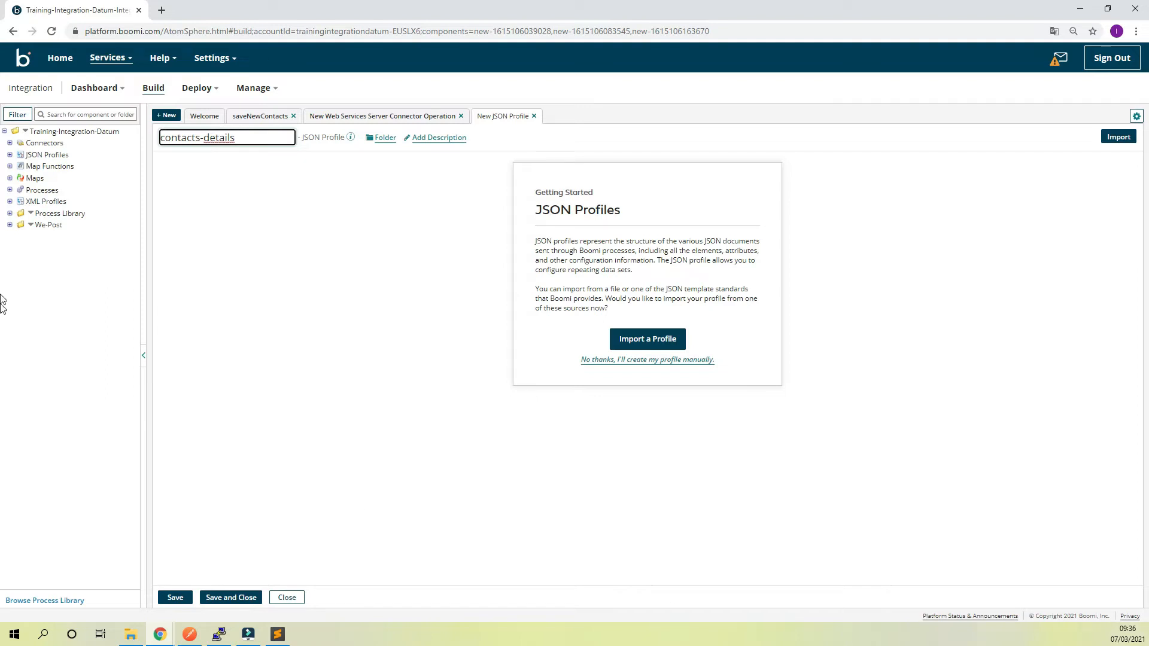
Choose to build the JSON profile manually and set the Root element's value type to Array (Repeating)
{"action": "left_click", "coordinate": [650, 361]}
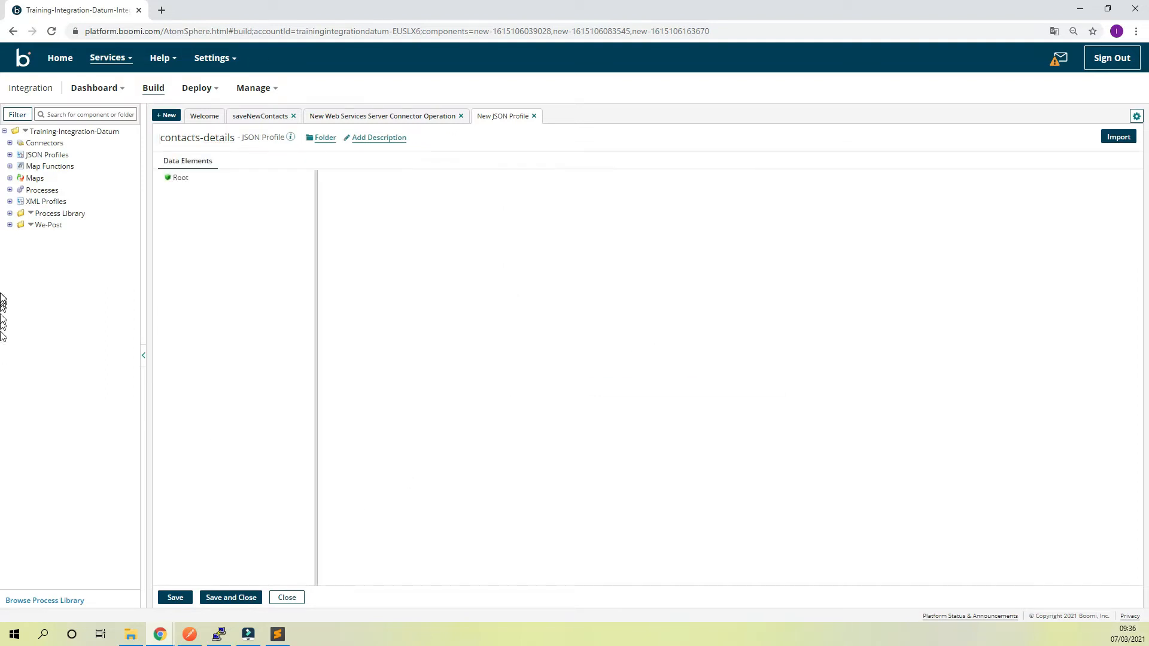
{"action": "left_click", "coordinate": [181, 178]}
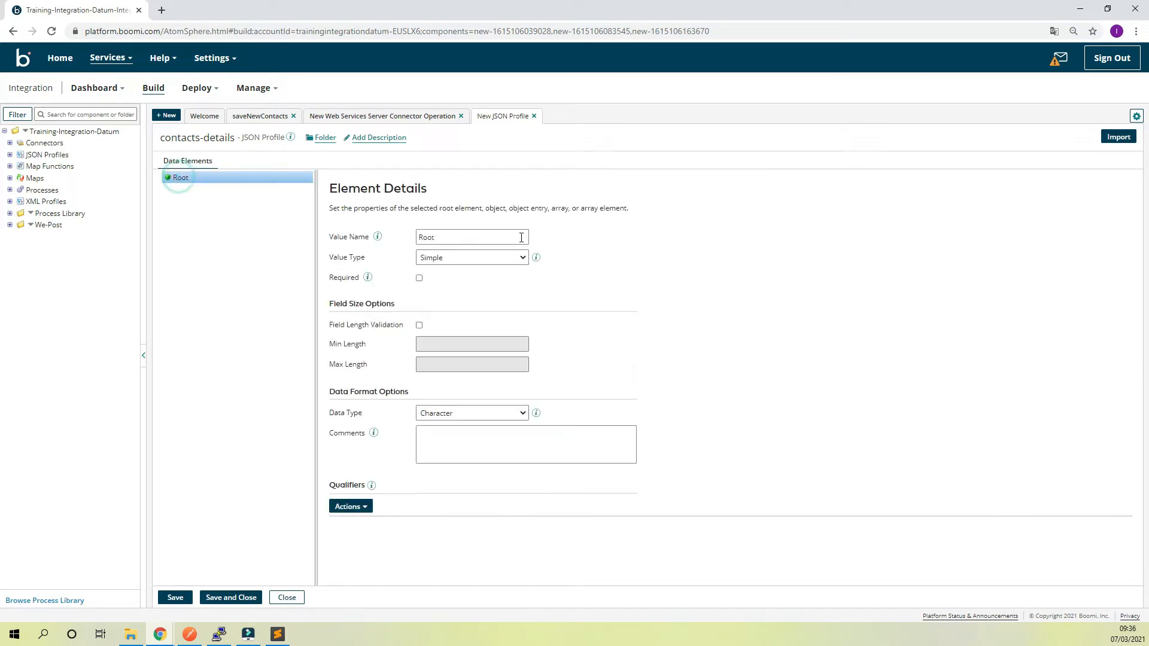
{"action": "left_click", "coordinate": [516, 257]}
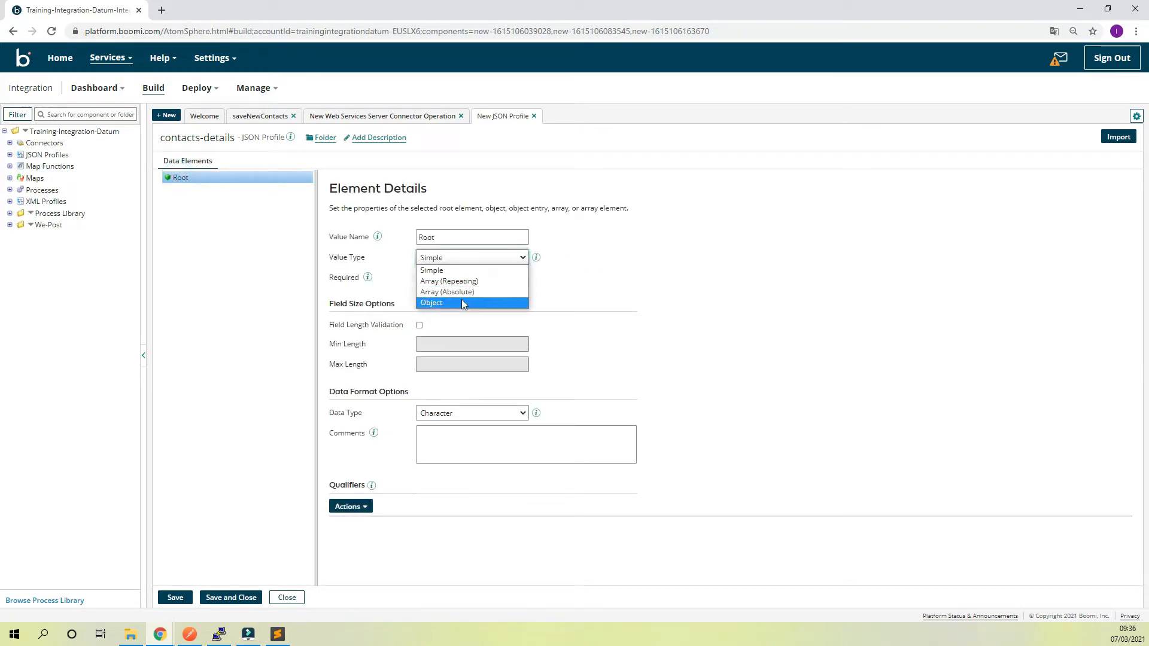
{"action": "left_click", "coordinate": [1, 181]}
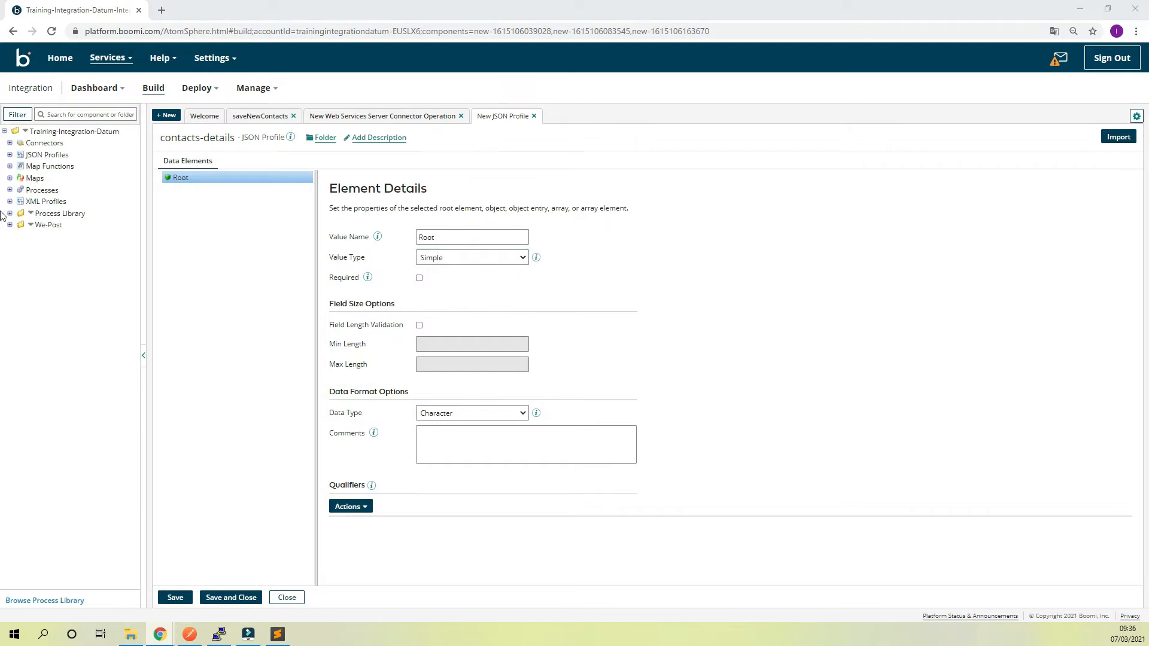
{"action": "left_click", "coordinate": [516, 259]}
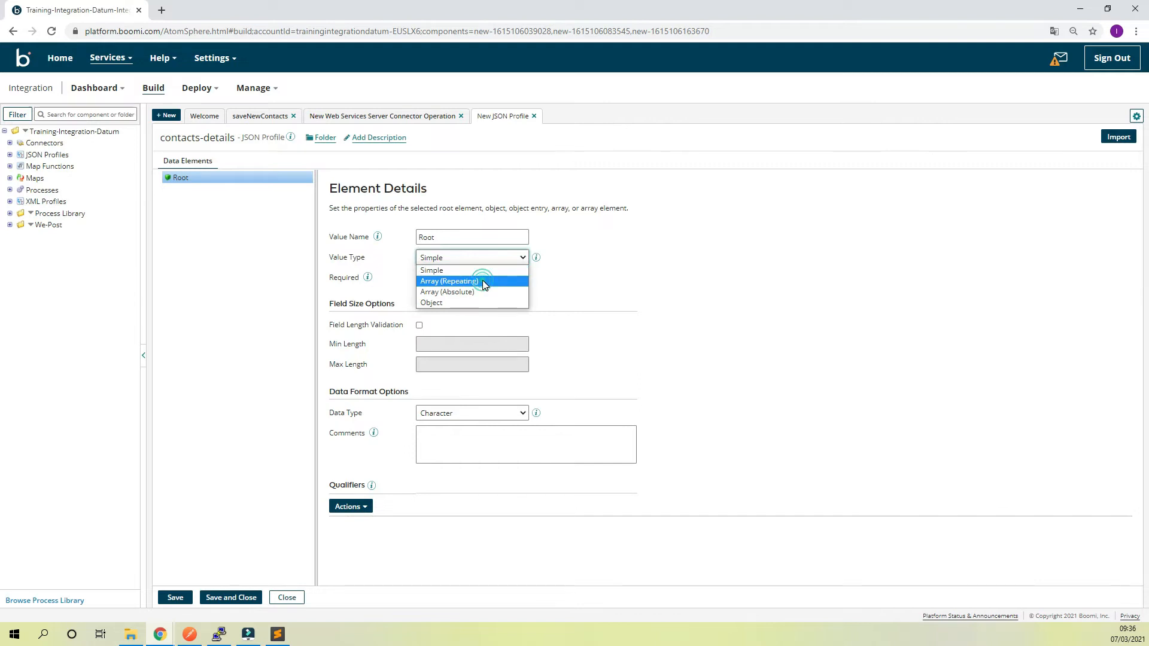
{"action": "left_click", "coordinate": [483, 281]}
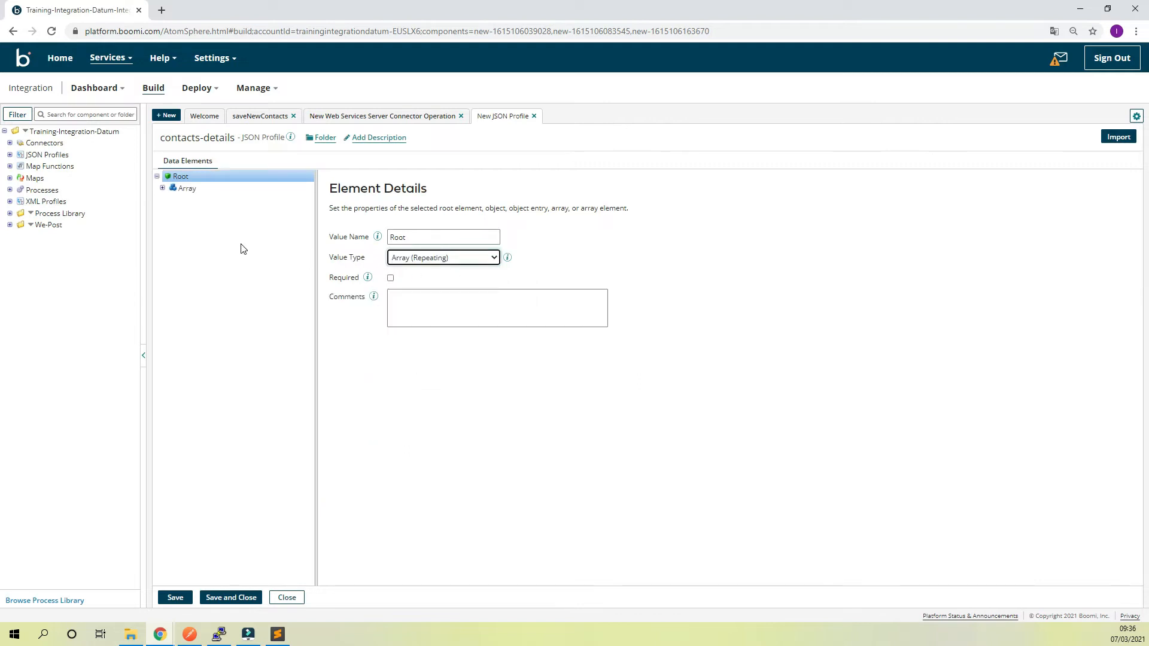
Set the value type of ArrayElement1 inside the root array to Object
{"action": "left_click", "coordinate": [162, 189]}
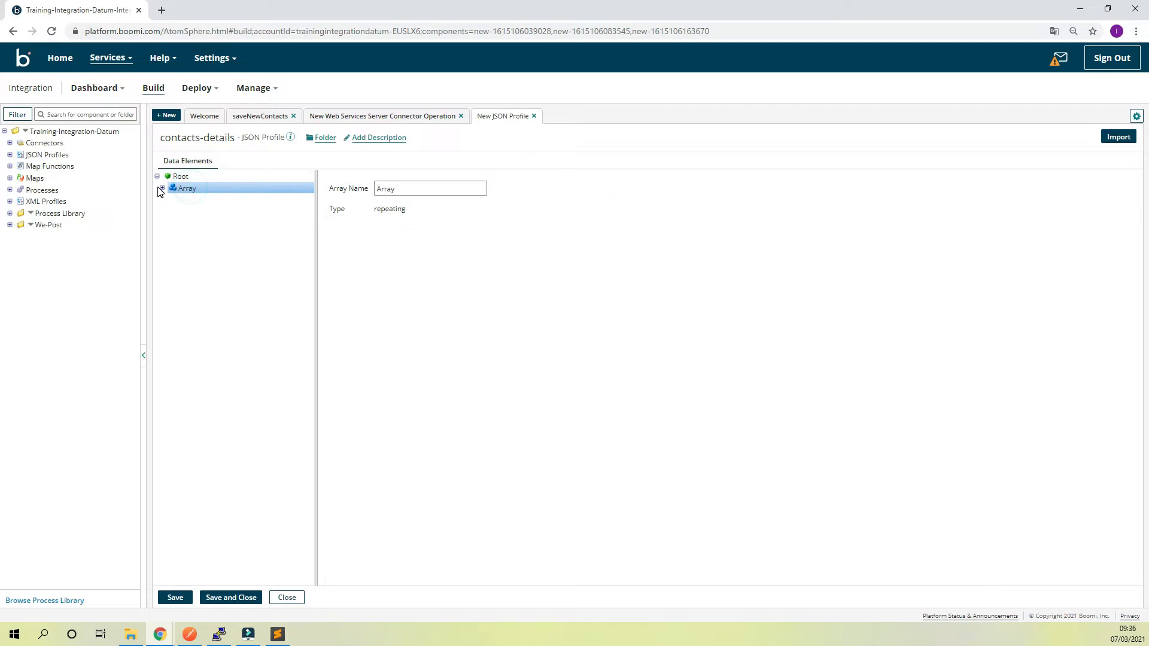
{"action": "left_click", "coordinate": [162, 189]}
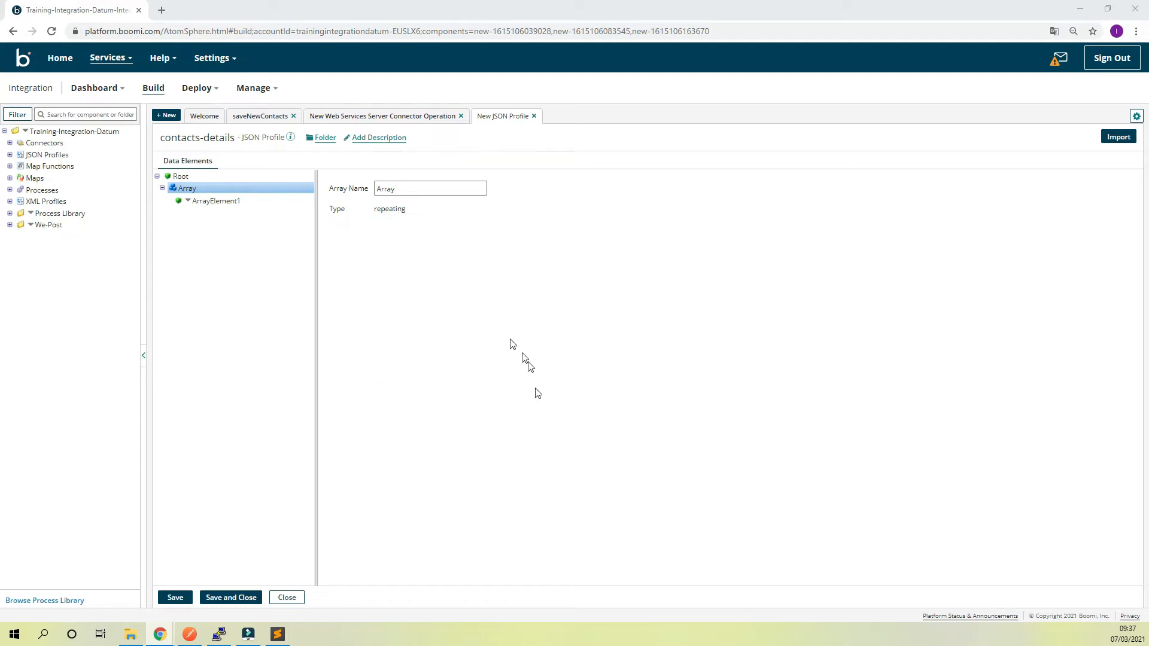
{"action": "left_click", "coordinate": [218, 201]}
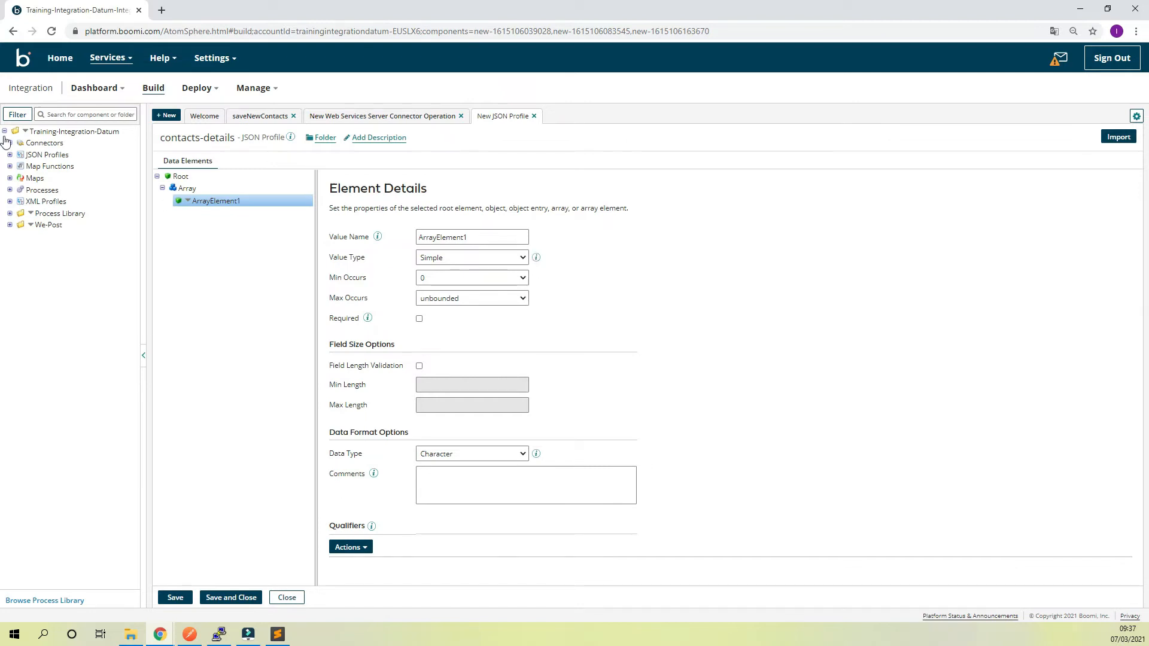
{"action": "left_click", "coordinate": [188, 202]}
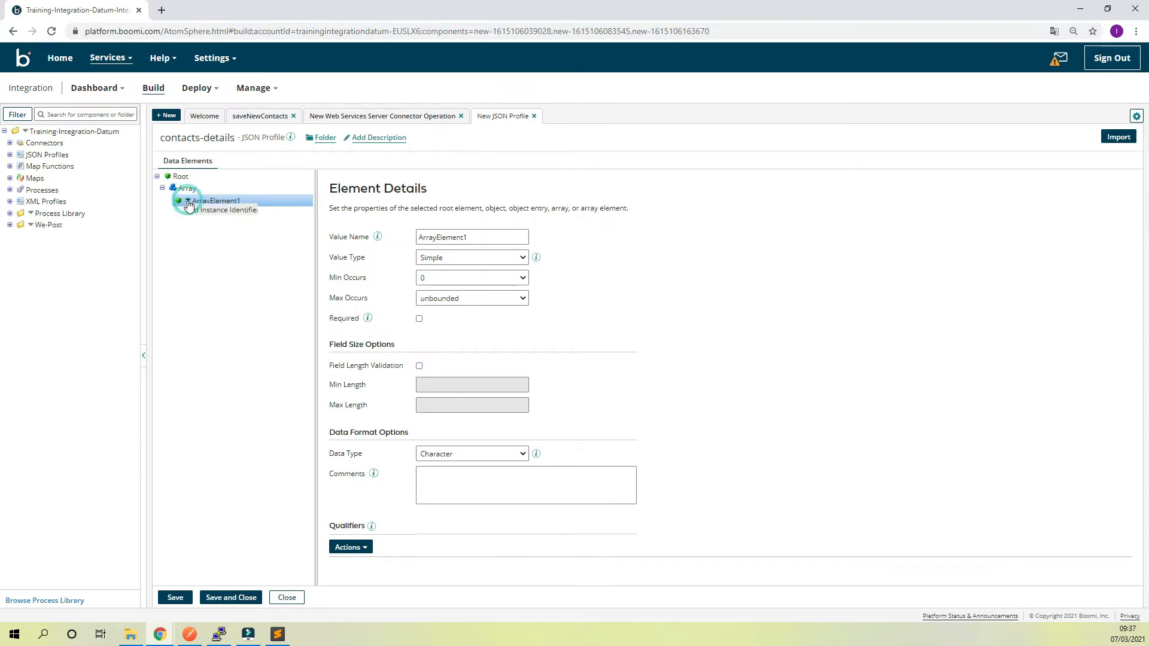
{"action": "left_click", "coordinate": [246, 288]}
{"action": "left_click", "coordinate": [6, 200]}
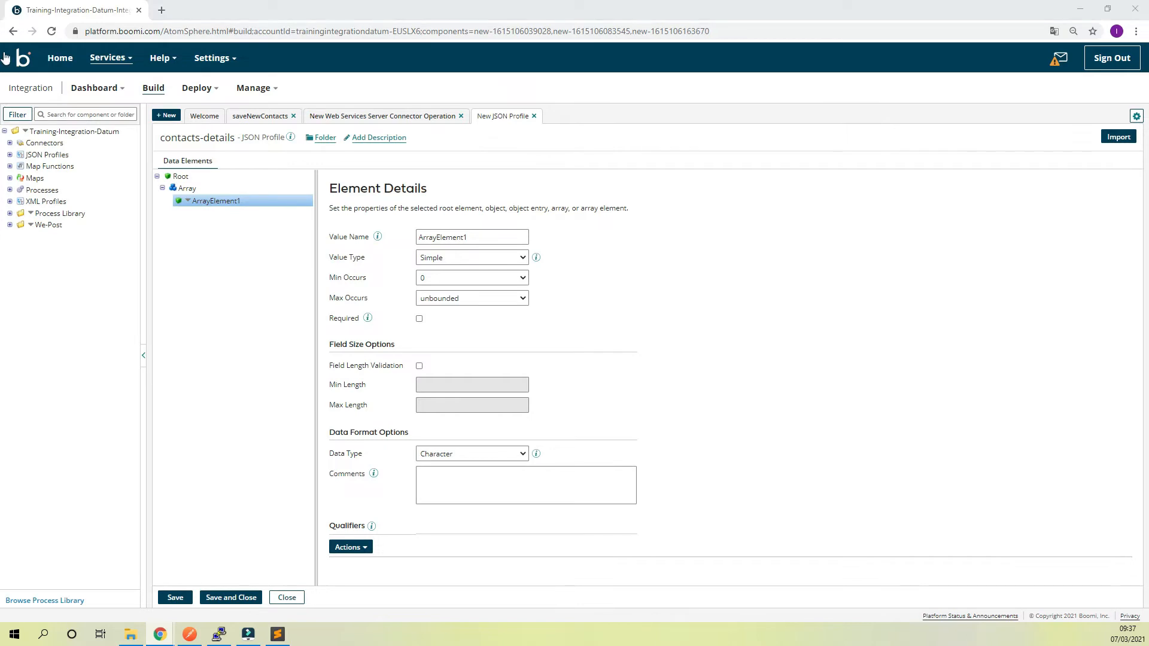
{"action": "left_click", "coordinate": [510, 263]}
{"action": "left_click", "coordinate": [450, 303]}
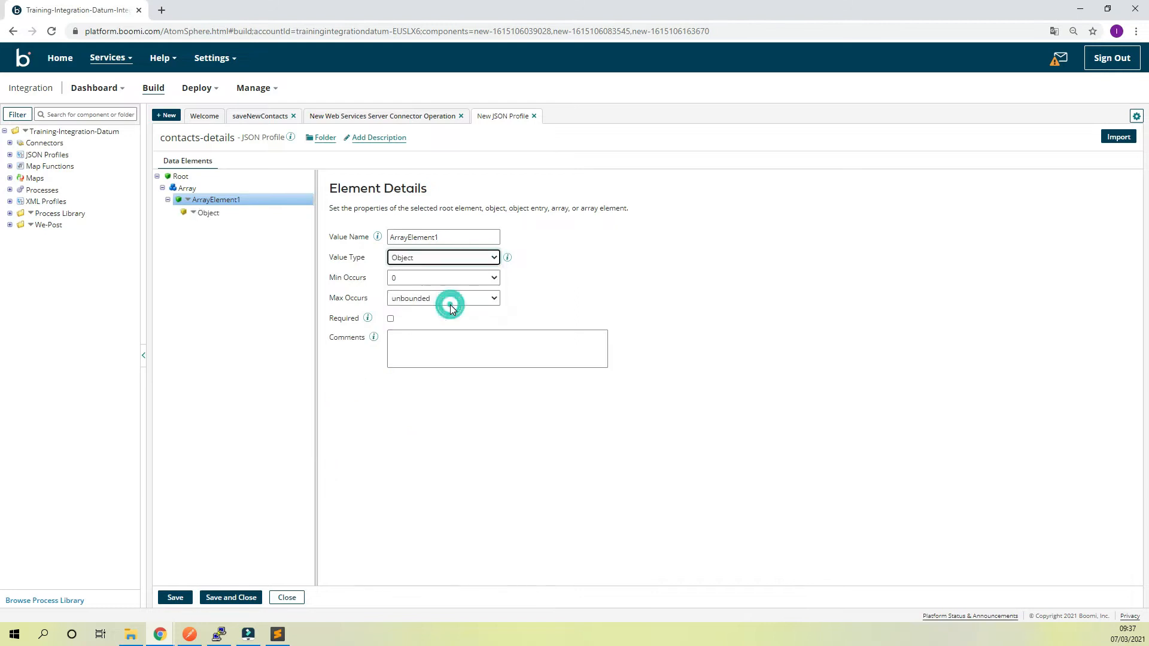
Add three object entries under the Object node of ArrayElement1
{"action": "left_click", "coordinate": [193, 216]}
{"action": "left_click", "coordinate": [194, 214]}
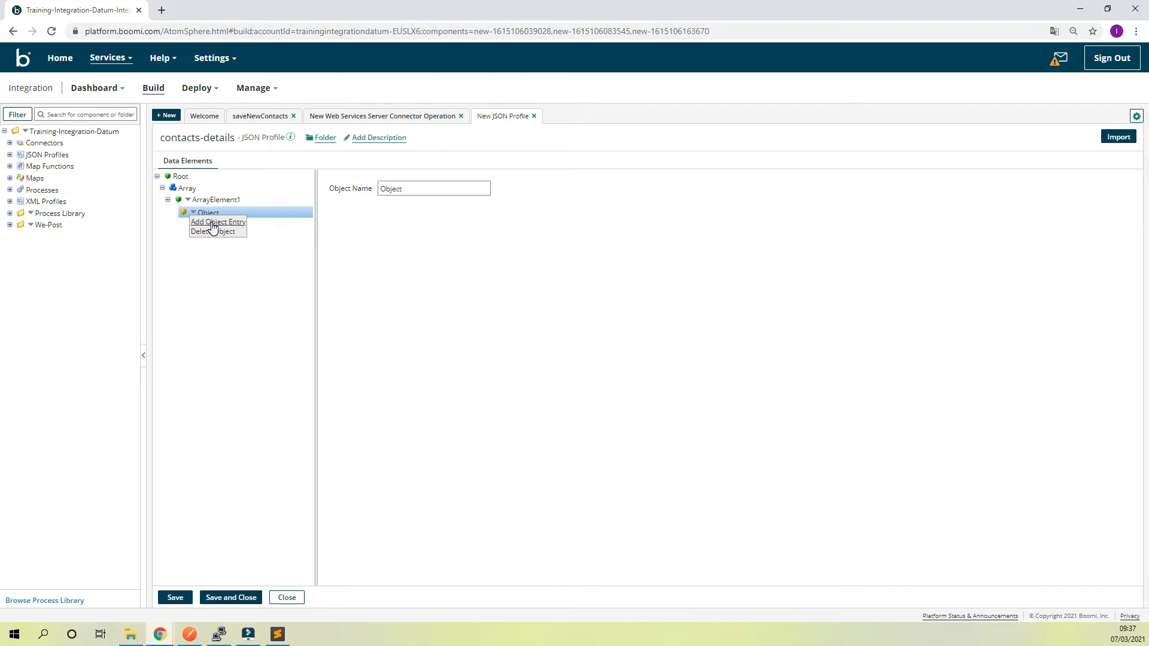
{"action": "left_click", "coordinate": [217, 222]}
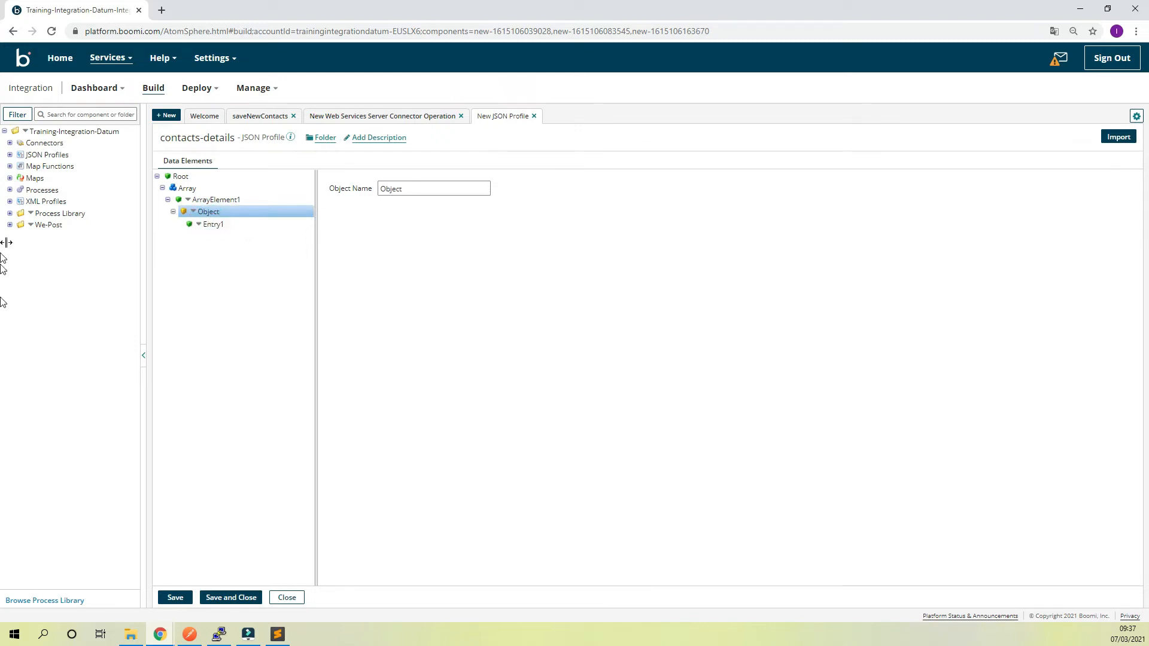
{"action": "left_click", "coordinate": [1, 213]}
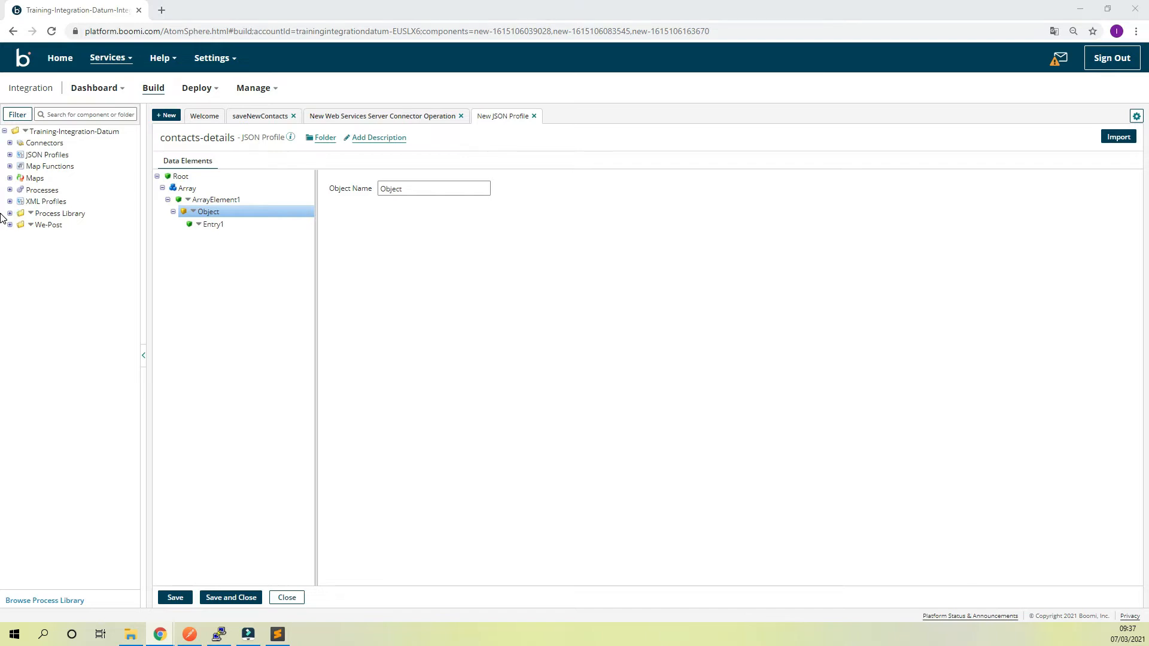
{"action": "left_click", "coordinate": [193, 212]}
{"action": "left_click", "coordinate": [208, 223]}
{"action": "left_click", "coordinate": [193, 212]}
{"action": "left_click", "coordinate": [217, 222]}
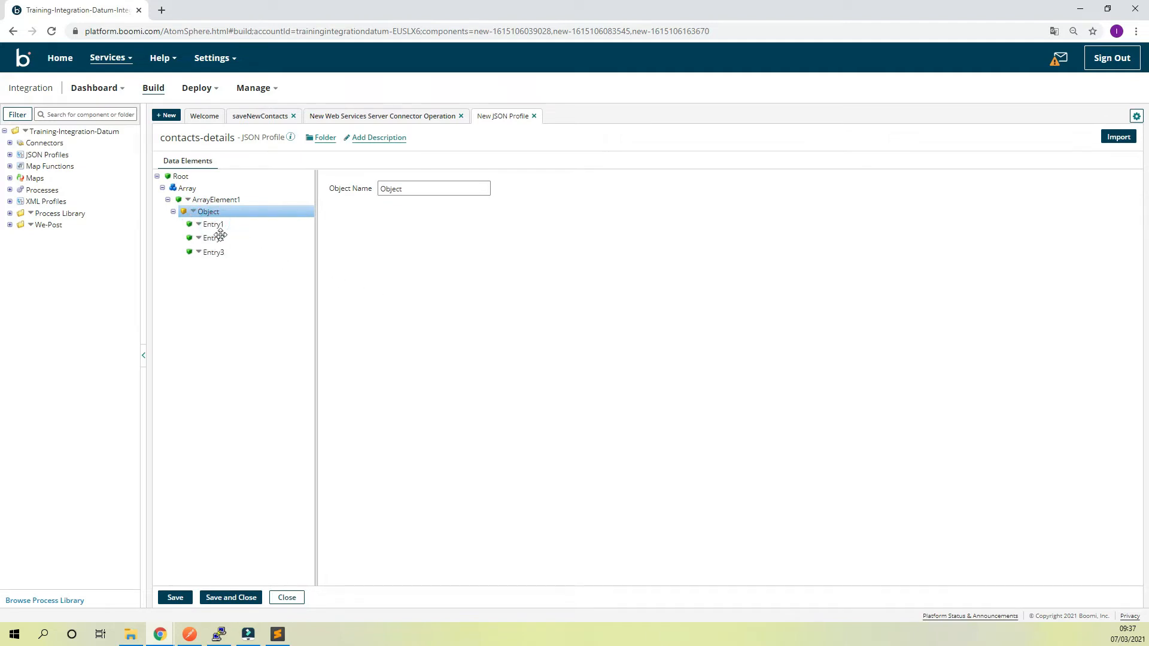
Copy the customername key from json_object.json in Sublime Text and use it to rename the first object entry in Boomi
{"action": "left_click", "coordinate": [220, 225]}
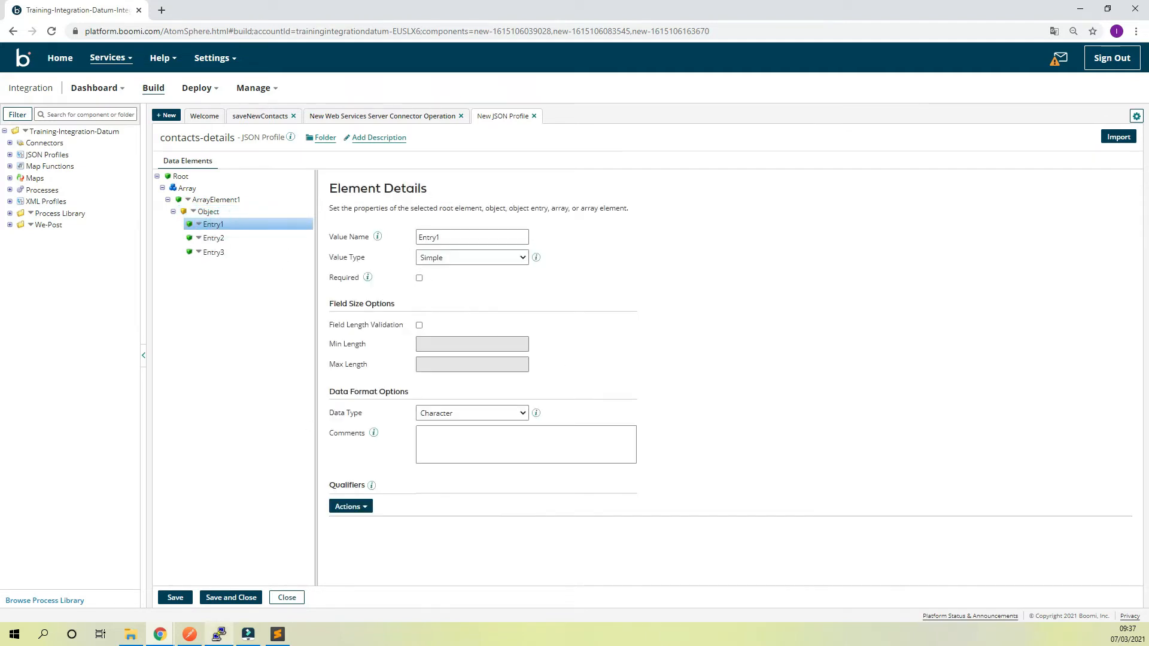
{"action": "left_click", "coordinate": [277, 634]}
{"action": "double_click", "coordinate": [77, 74]}
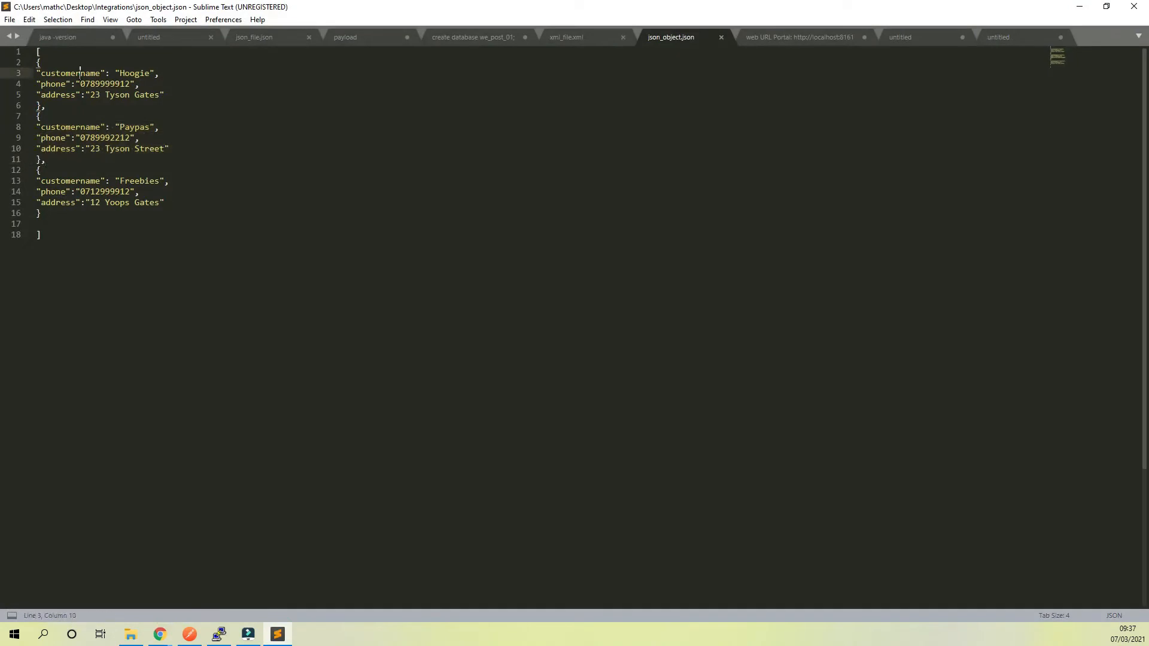
{"action": "key", "text": "ctrl+c"}
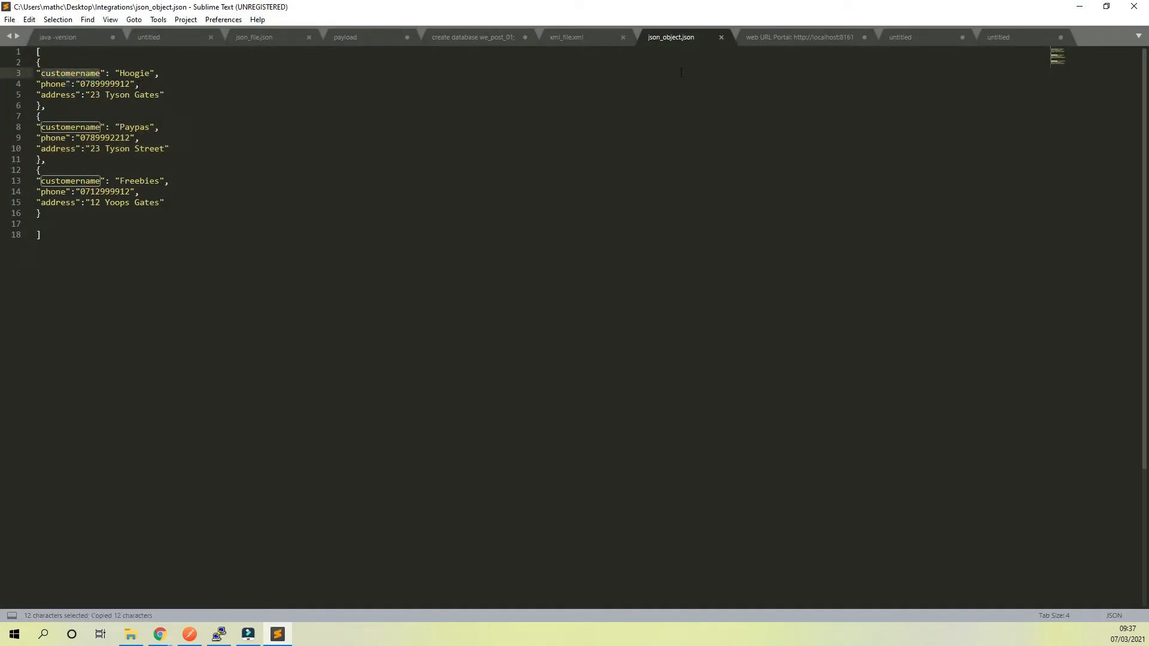
{"action": "left_click", "coordinate": [159, 633]}
{"action": "left_click", "coordinate": [316, 579]}
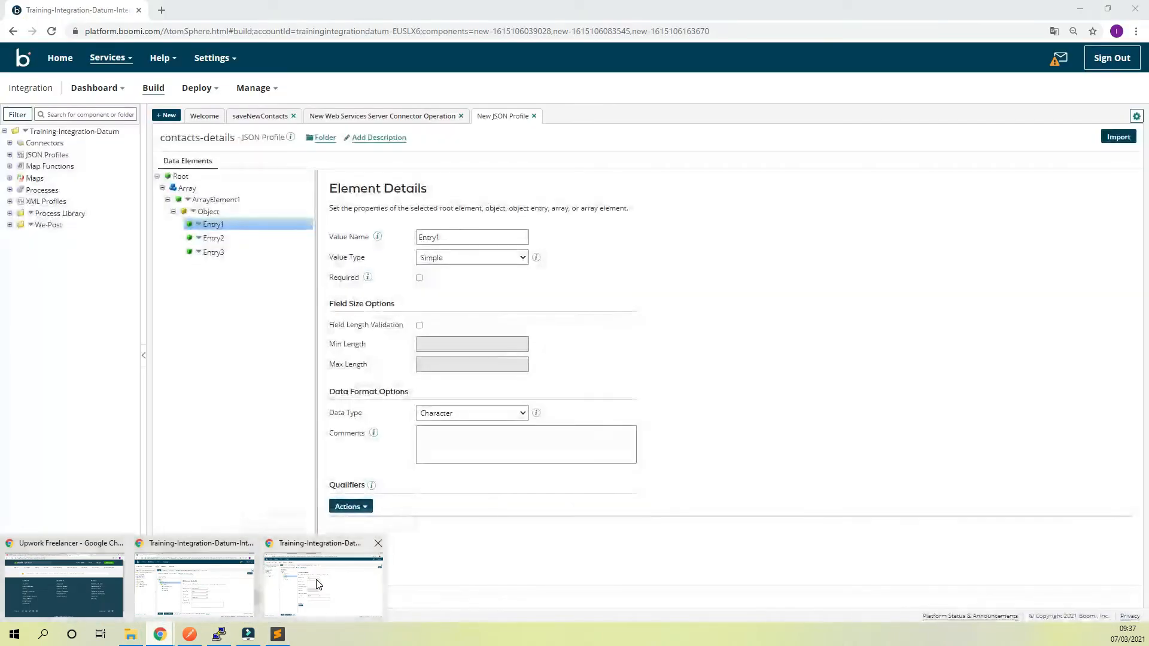
{"action": "double_click", "coordinate": [446, 237]}
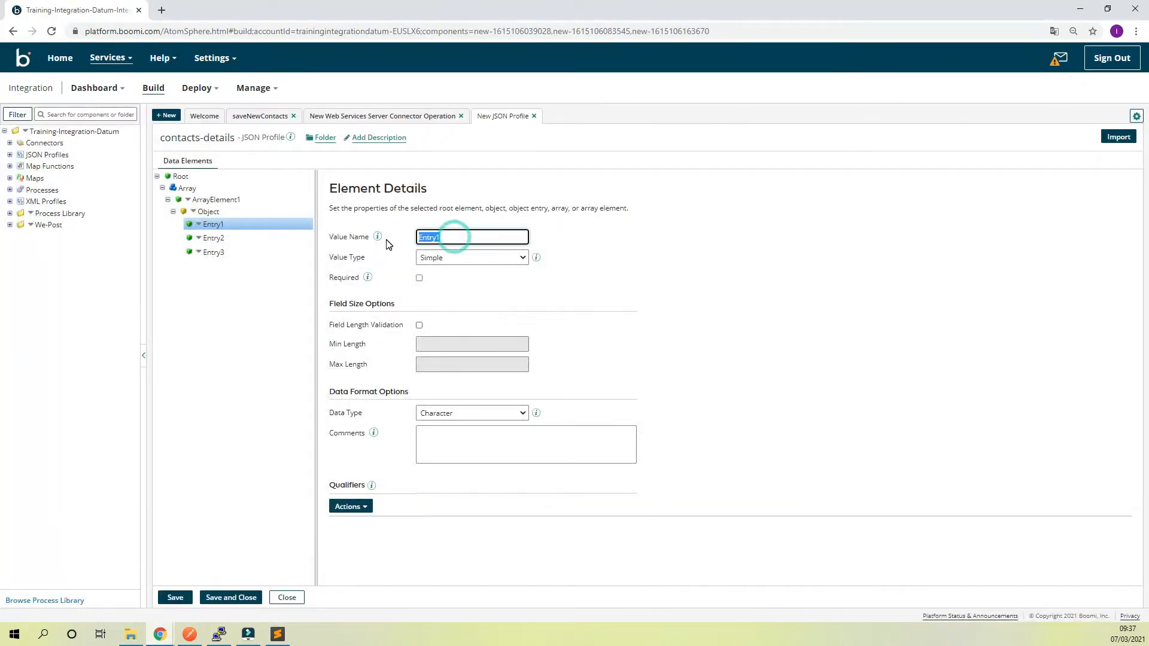
{"action": "key", "text": "ctrl+v"}
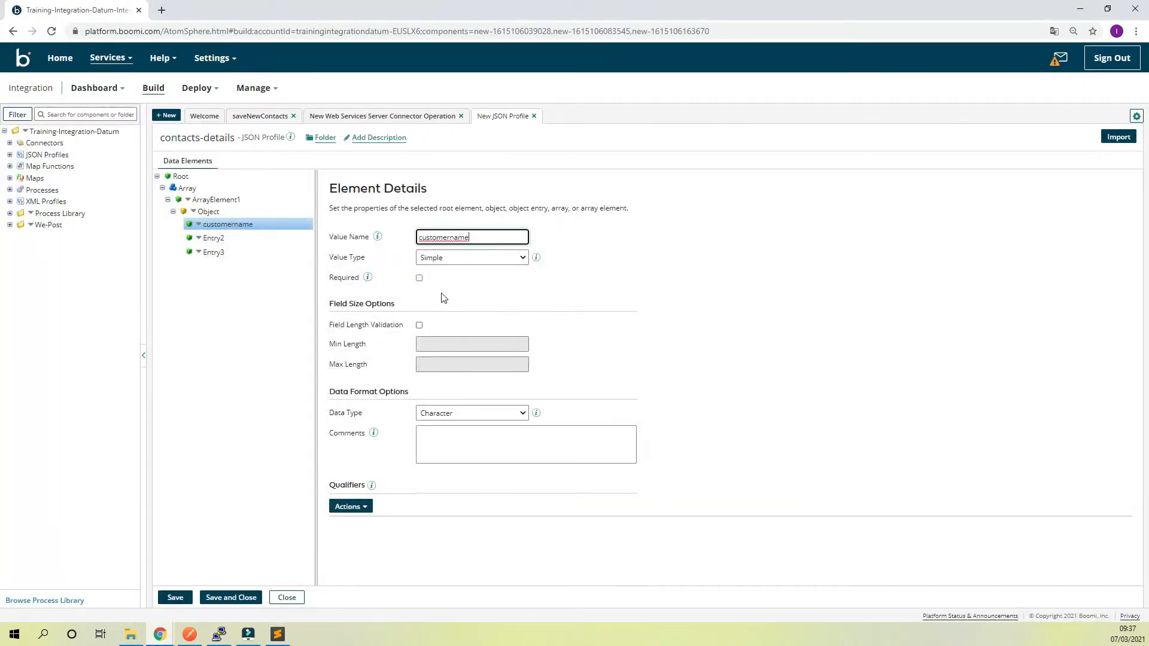
Copy the phone key from json_object.json in Sublime Text and use it to rename the second object entry in Boomi
{"action": "left_click", "coordinate": [277, 633]}
{"action": "double_click", "coordinate": [53, 84]}
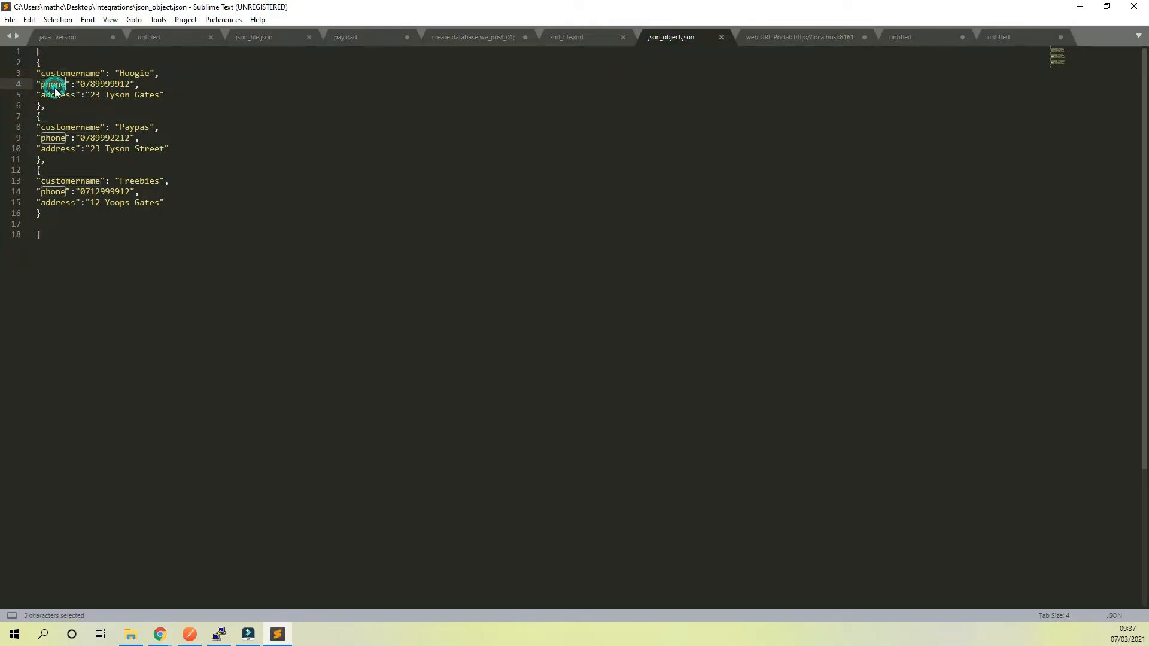
{"action": "key", "text": "ctrl+c"}
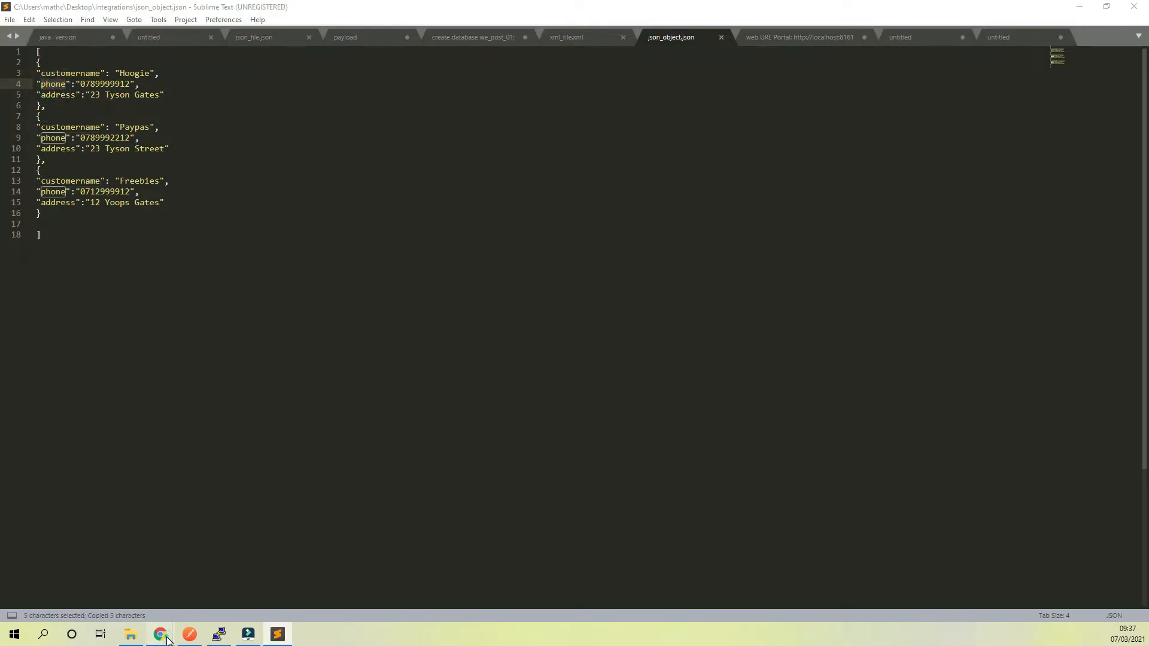
{"action": "mouse_move", "coordinate": [161, 633]}
{"action": "left_click", "coordinate": [288, 596]}
{"action": "left_click", "coordinate": [221, 239]}
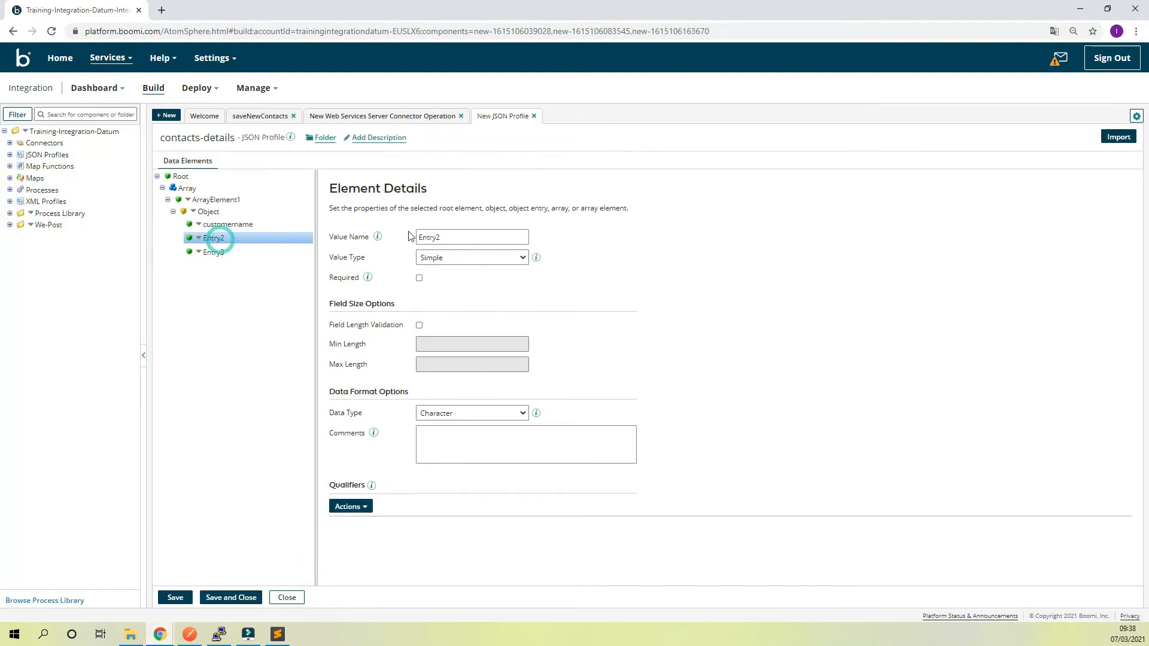
{"action": "double_click", "coordinate": [446, 237]}
{"action": "key", "text": "ctrl+v"}
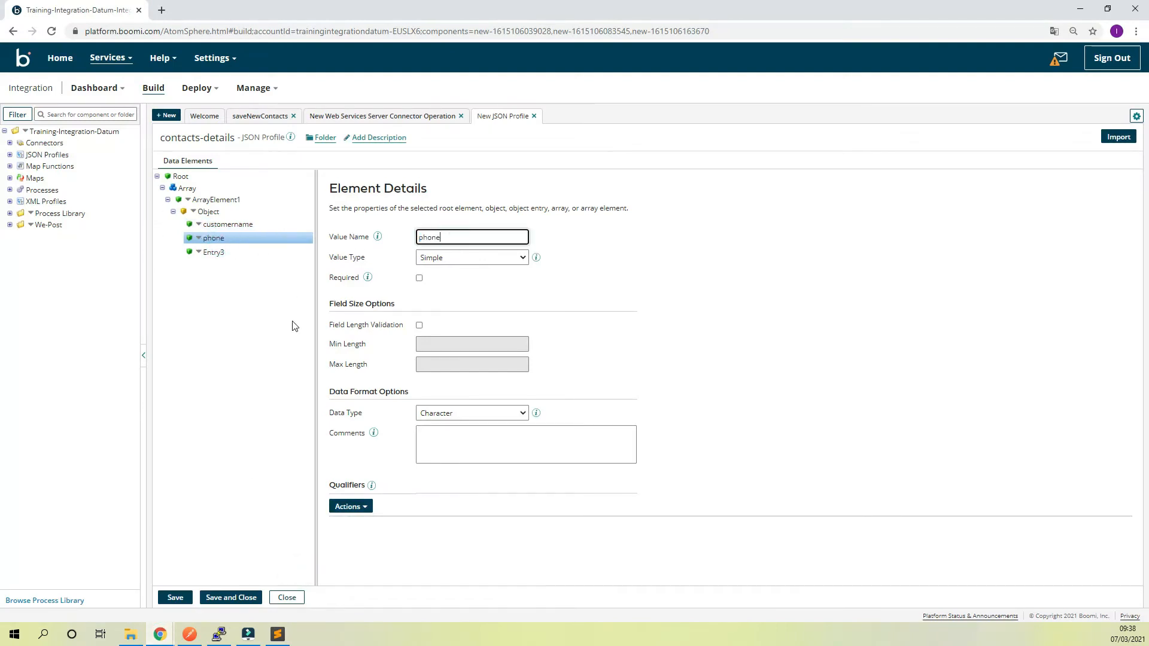
Rename the third object entry in Boomi as address, copied from json_object.json in Sublime Text, and save and close the profile
{"action": "left_click", "coordinate": [277, 634]}
{"action": "left_click", "coordinate": [60, 95]}
{"action": "double_click", "coordinate": [61, 95]}
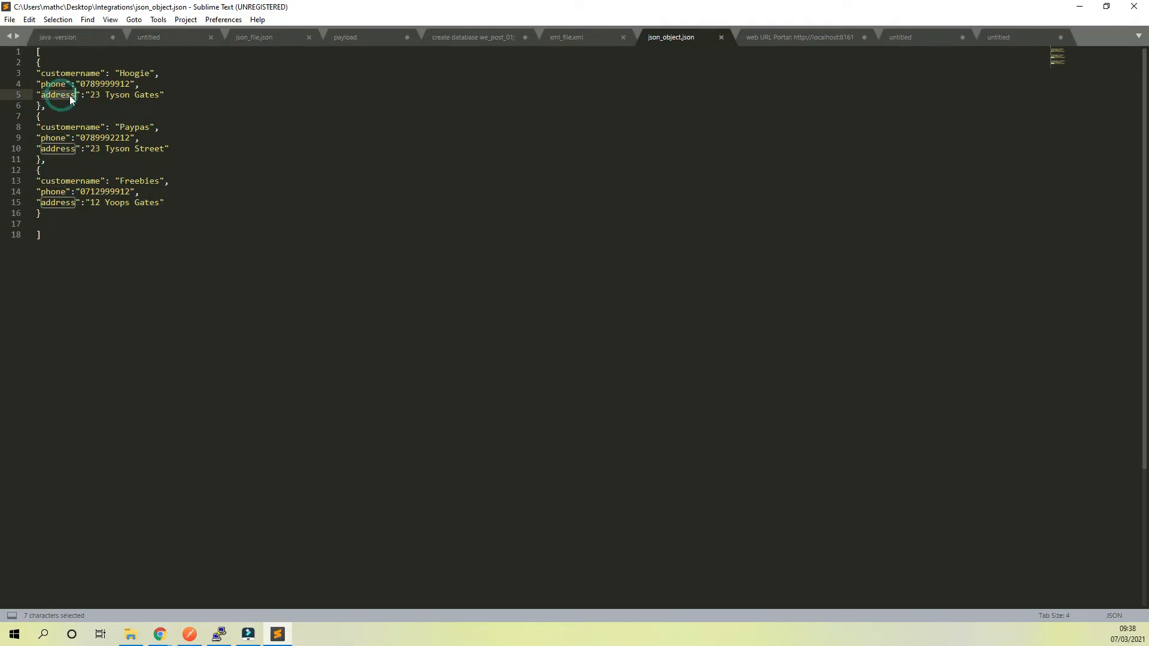
{"action": "key", "text": "ctrl+c"}
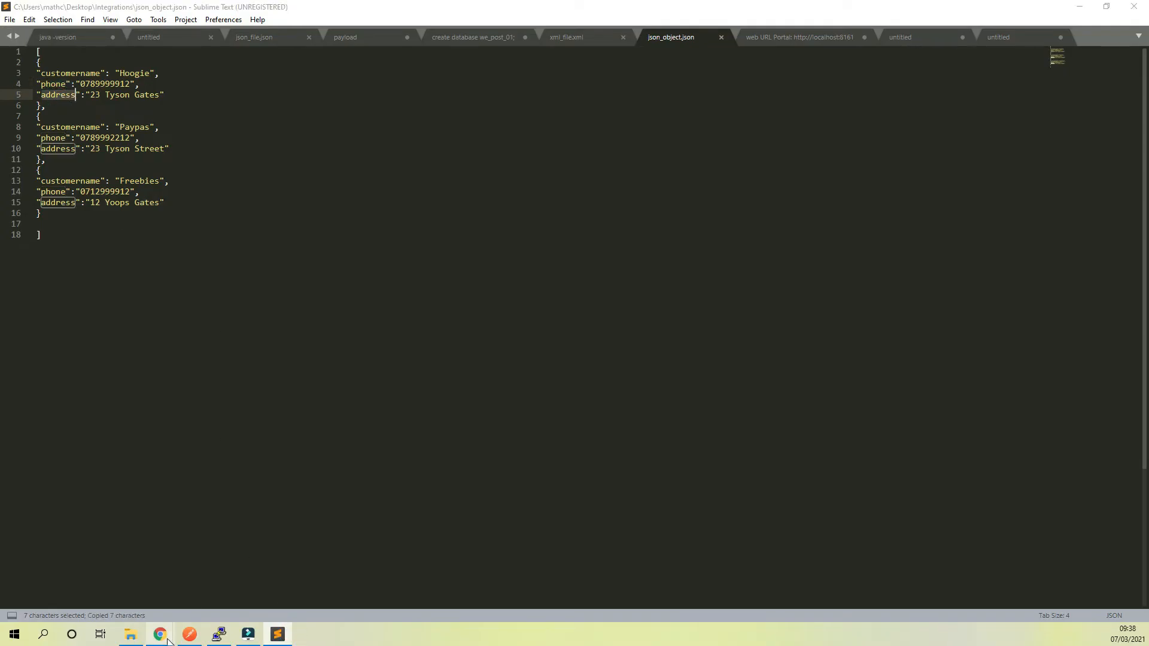
{"action": "mouse_move", "coordinate": [159, 634]}
{"action": "left_click", "coordinate": [274, 580]}
{"action": "left_click", "coordinate": [219, 251]}
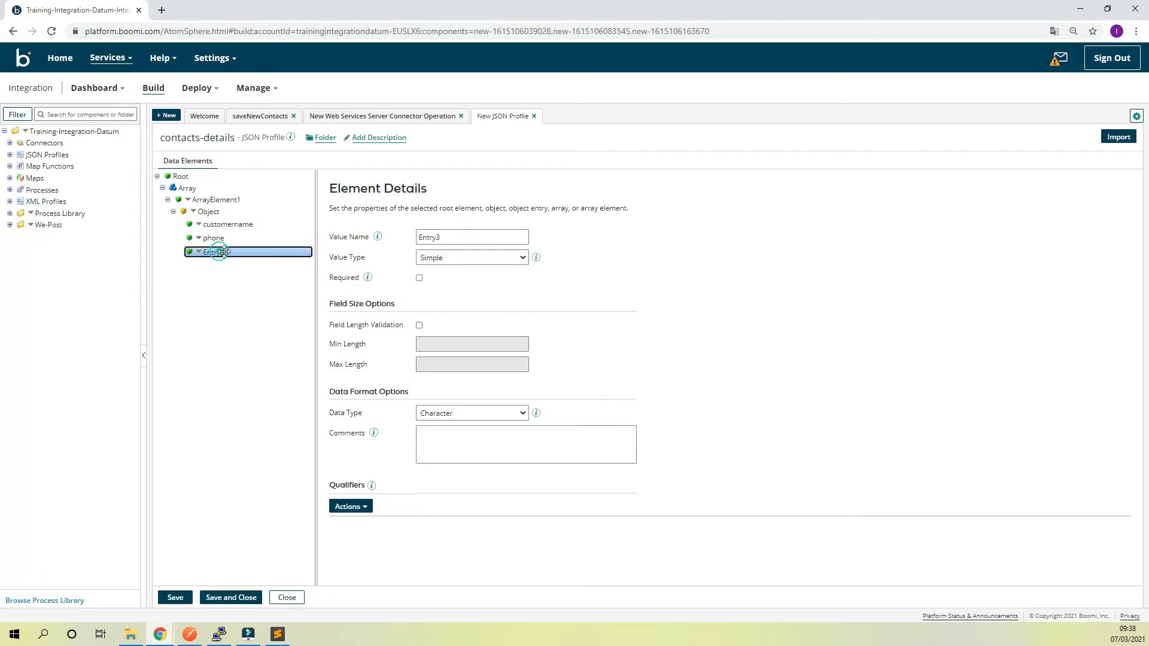
{"action": "double_click", "coordinate": [460, 237]}
{"action": "type", "text": "address"}
{"action": "left_click", "coordinate": [749, 218]}
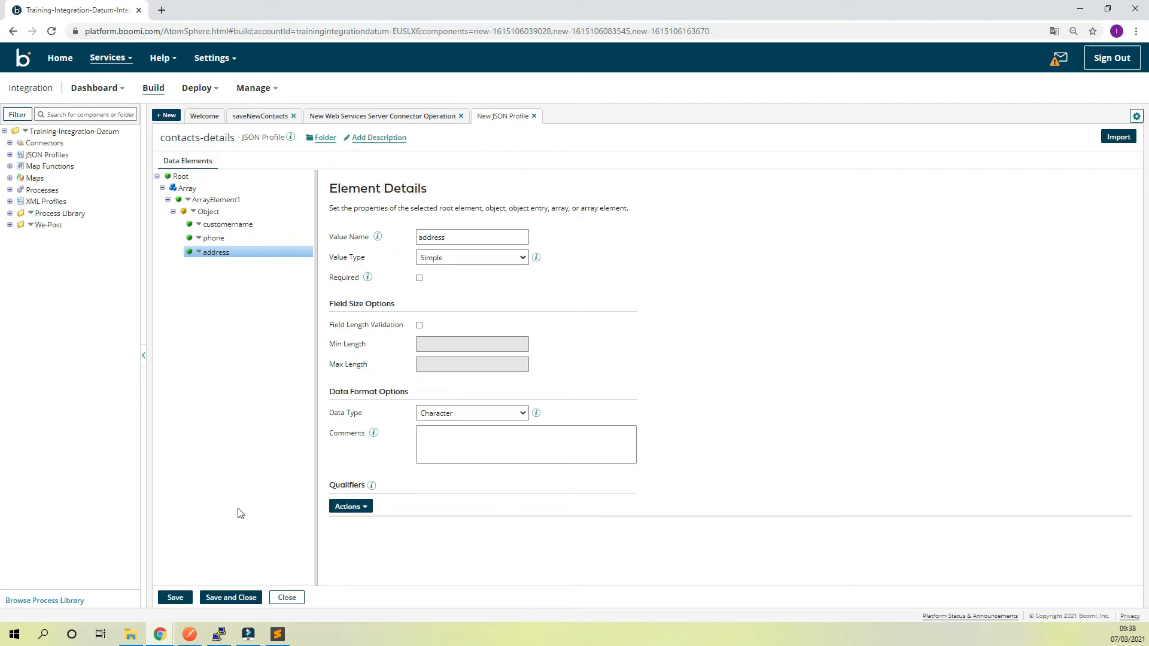
{"action": "left_click", "coordinate": [233, 599]}
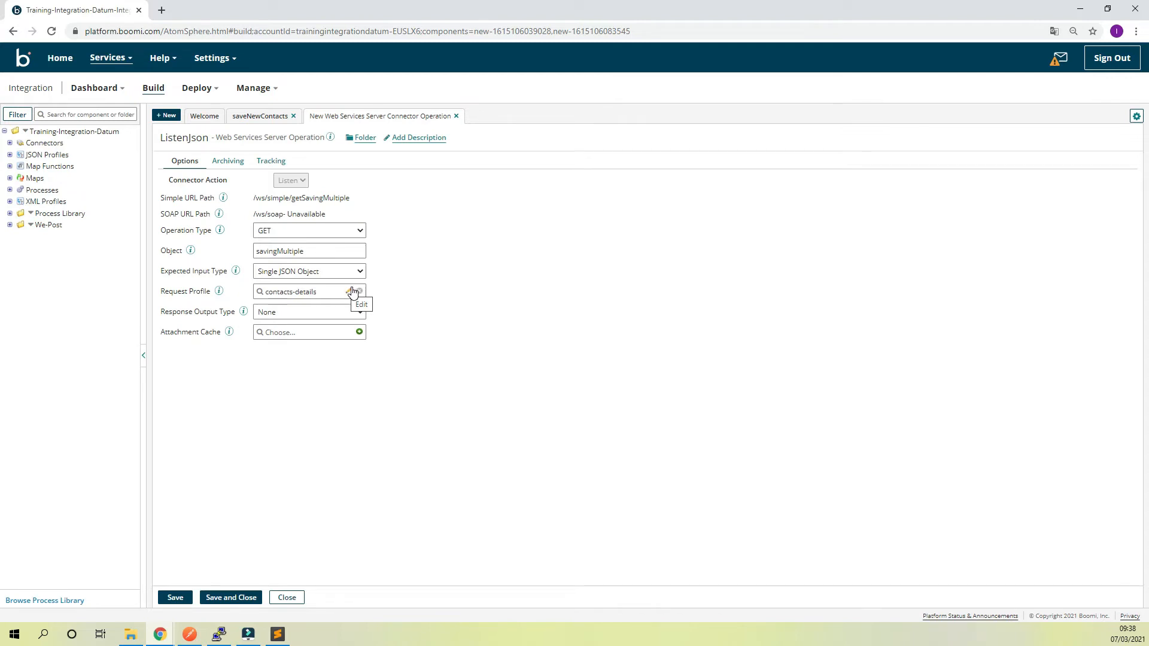
Reopen the contacts-details request profile and expand its array down to the object entries to review the structure
{"action": "left_click", "coordinate": [352, 292]}
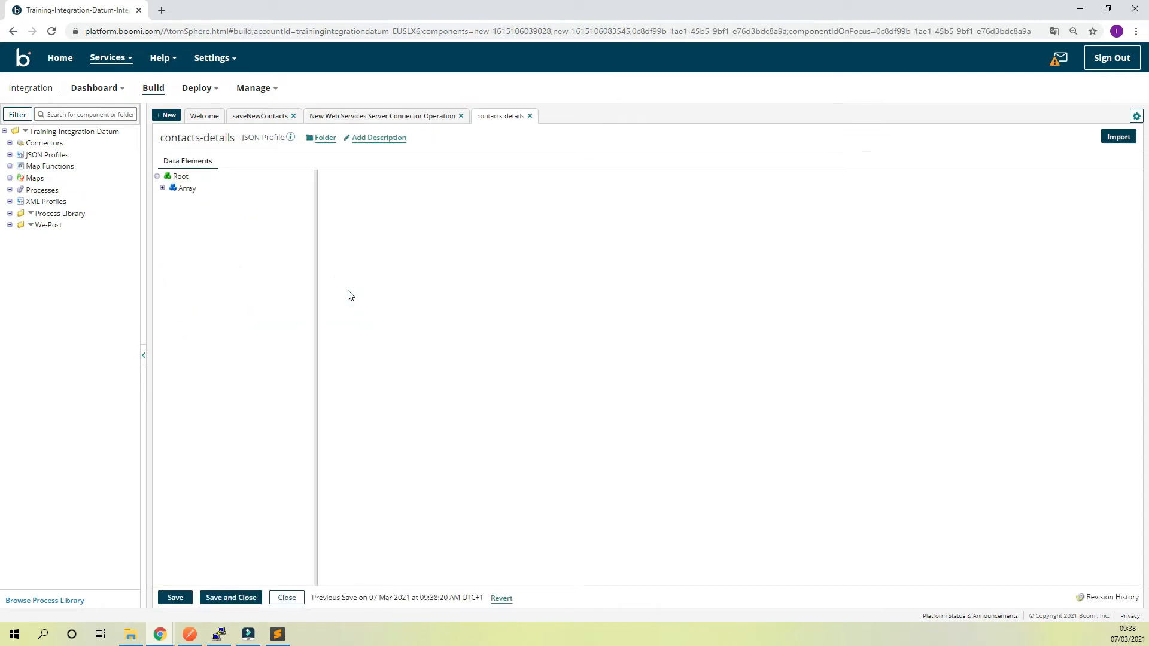
{"action": "left_click", "coordinate": [163, 189]}
{"action": "left_click", "coordinate": [168, 200]}
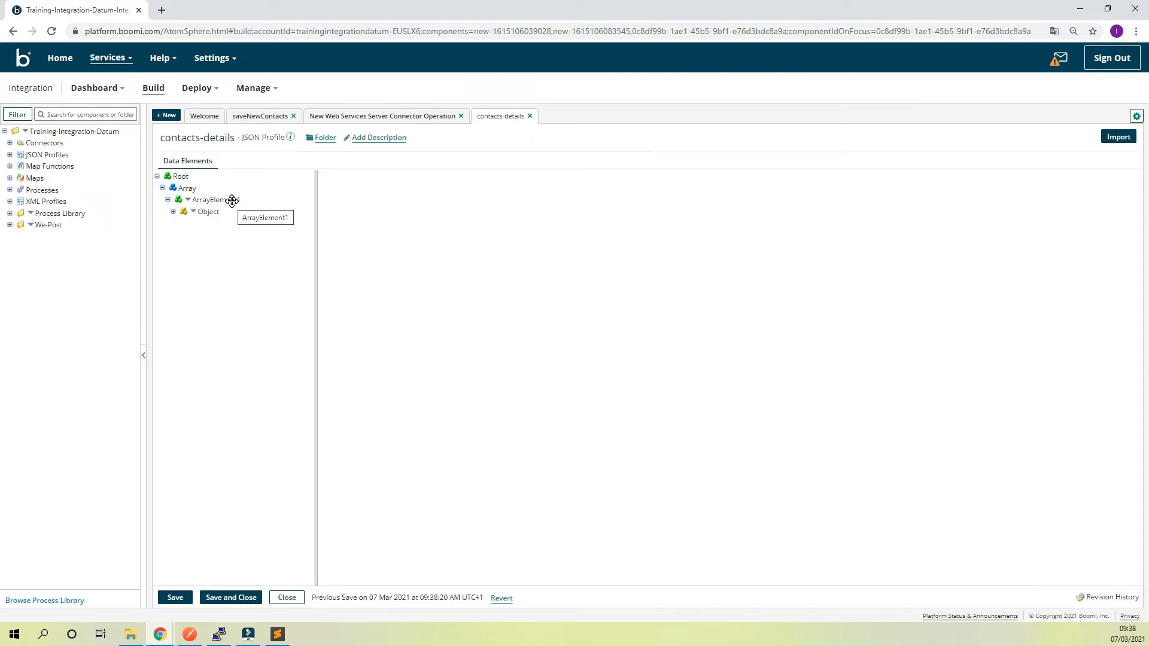
{"action": "left_click", "coordinate": [173, 213]}
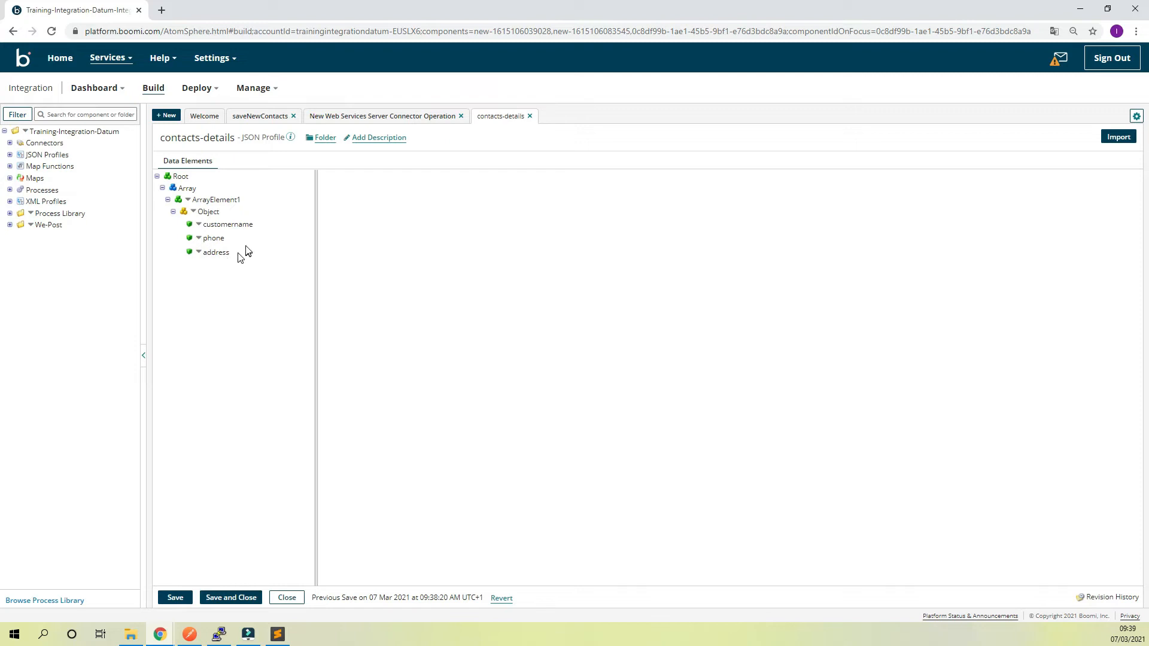
Close the contacts-details profile, save and close the ListenJson operation with no response output, and confirm the Start shape settings
{"action": "left_click", "coordinate": [529, 116]}
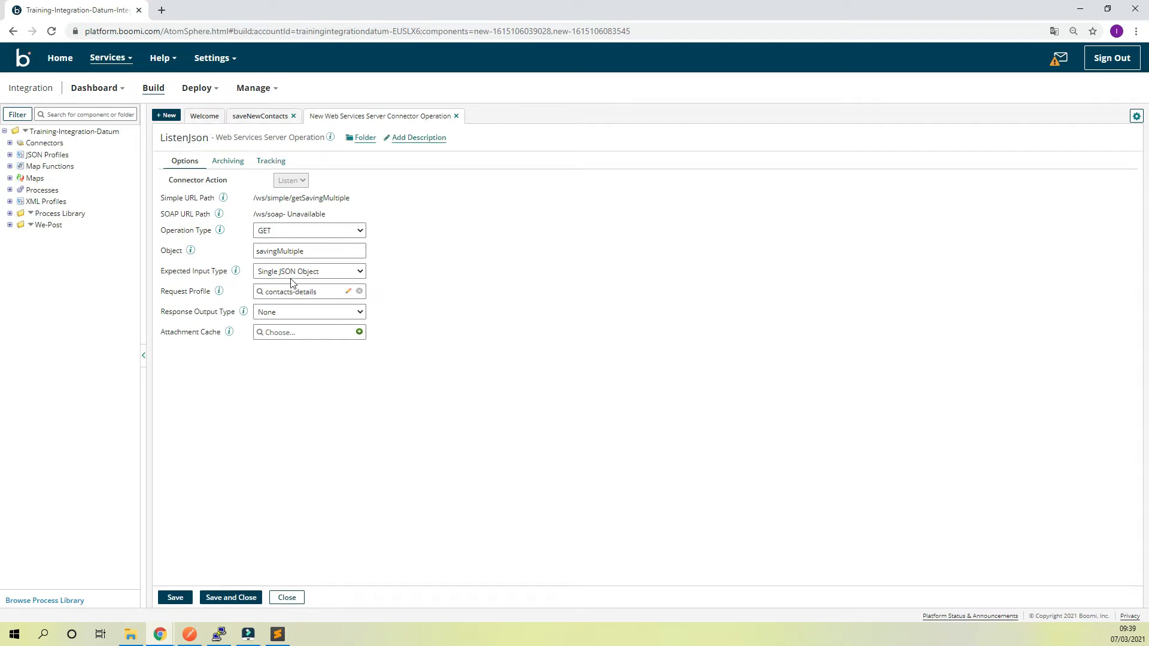
{"action": "left_click", "coordinate": [337, 317]}
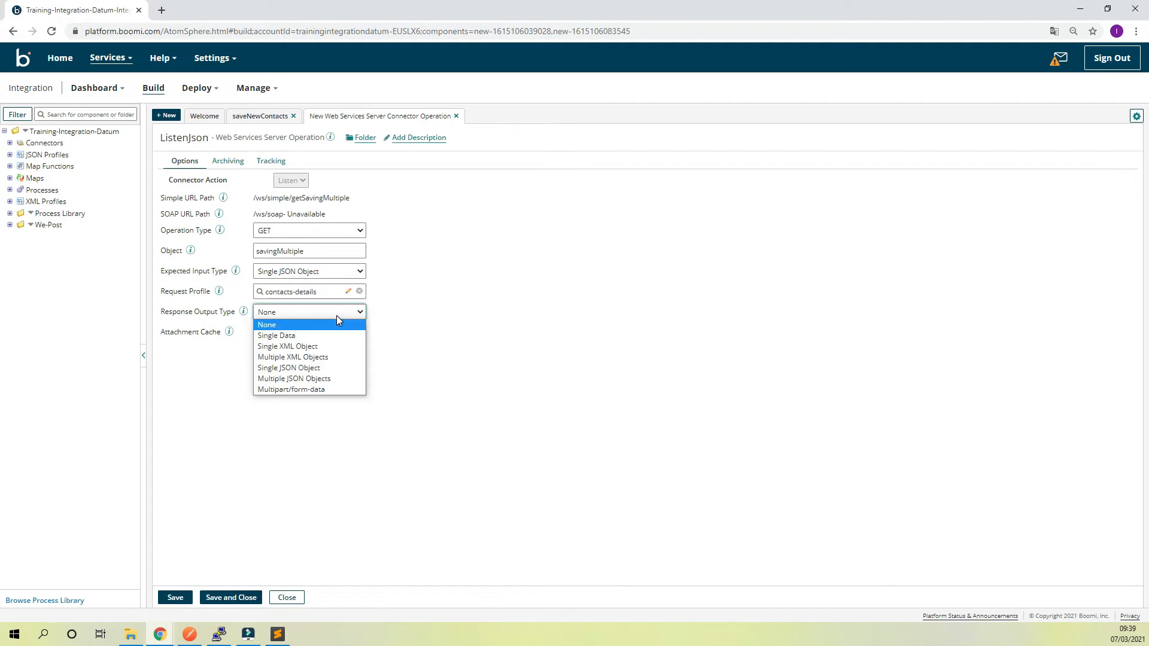
{"action": "left_click", "coordinate": [488, 312]}
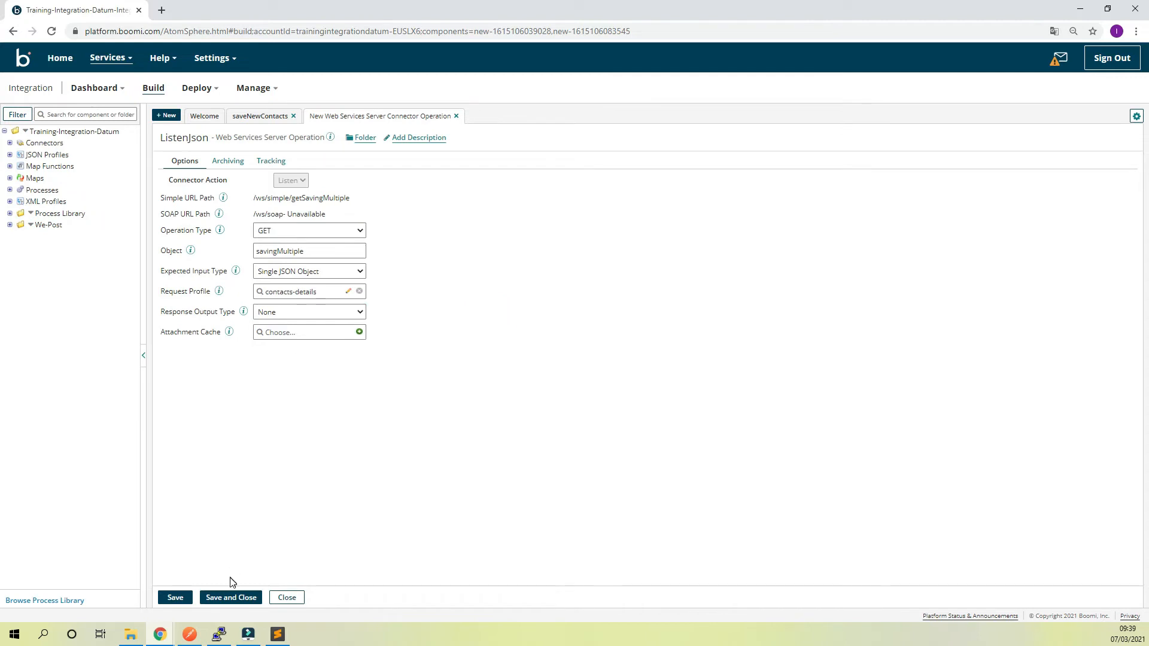
{"action": "left_click", "coordinate": [231, 598]}
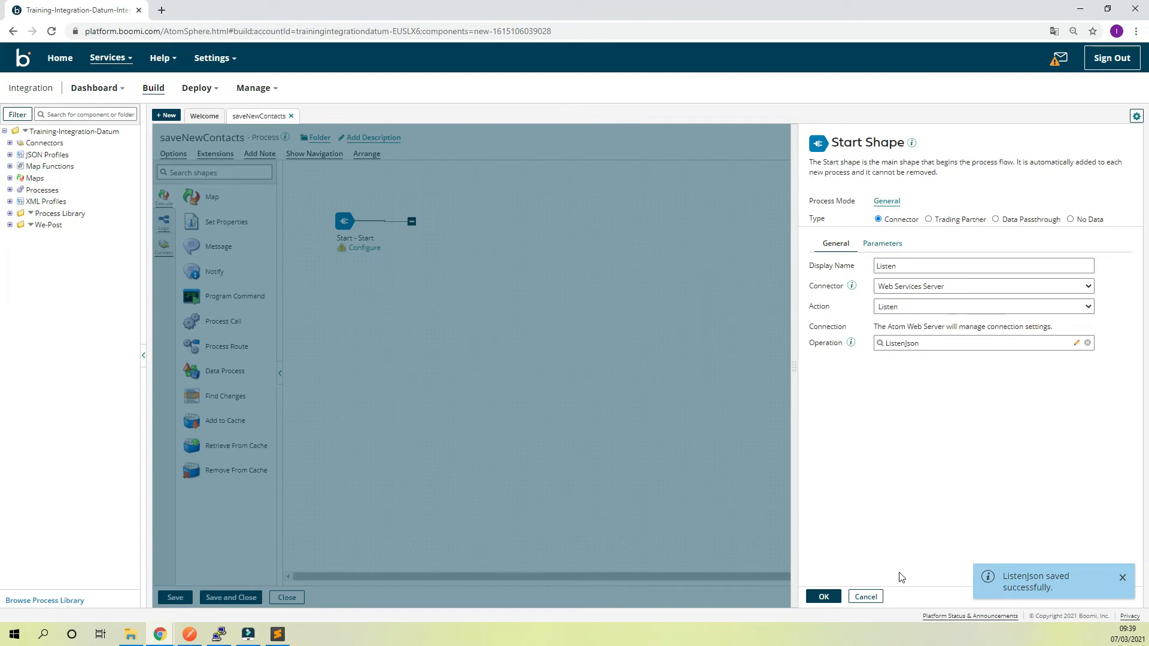
{"action": "left_click", "coordinate": [825, 597]}
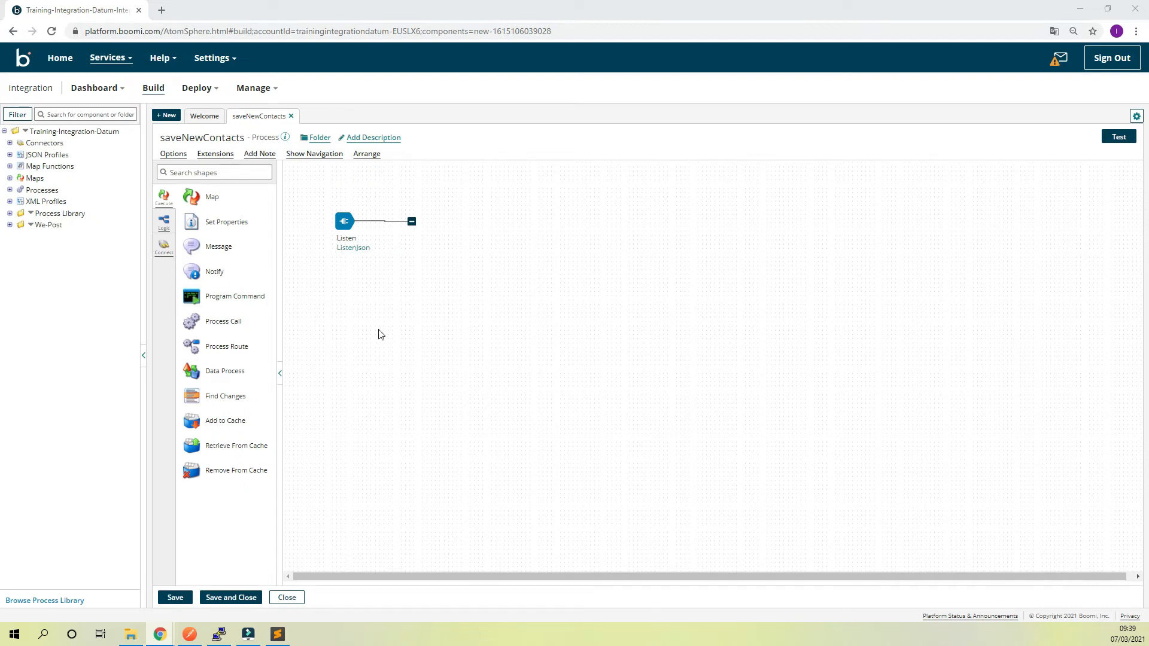
Add a Map shape to the process canvas beside the Listen shape, with the display name TransformJSONtoCSV
{"action": "left_click_drag", "start_coordinate": [197, 196], "coordinate": [496, 221]}
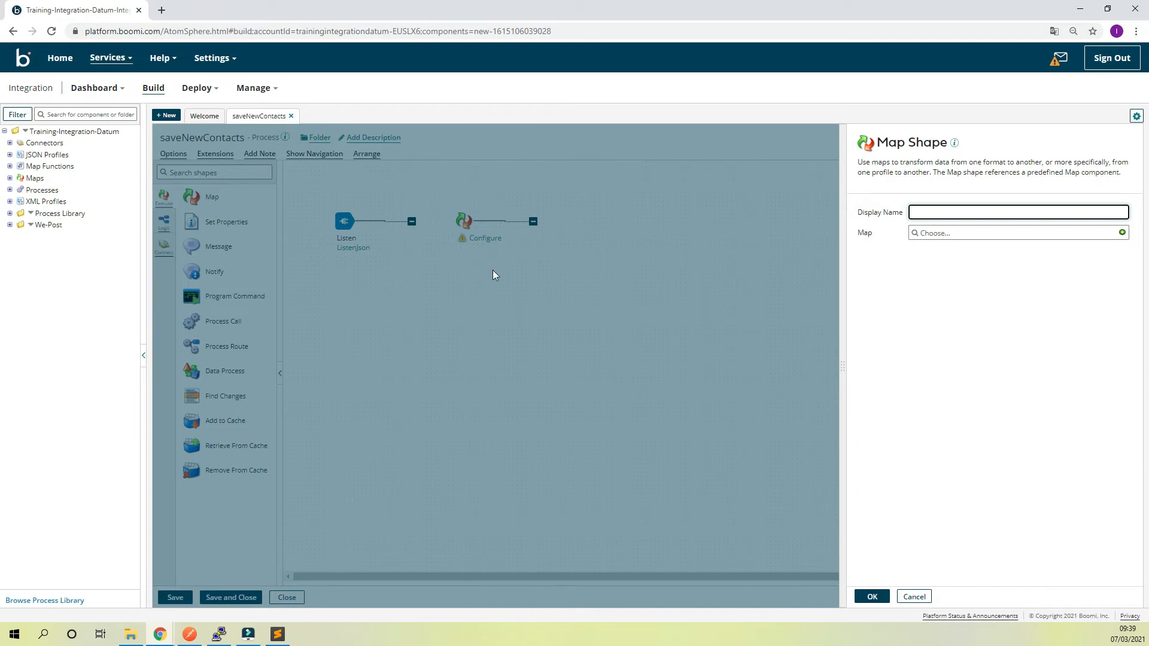
{"action": "key", "text": "Escape"}
{"action": "left_click_drag", "start_coordinate": [203, 196], "coordinate": [529, 242]}
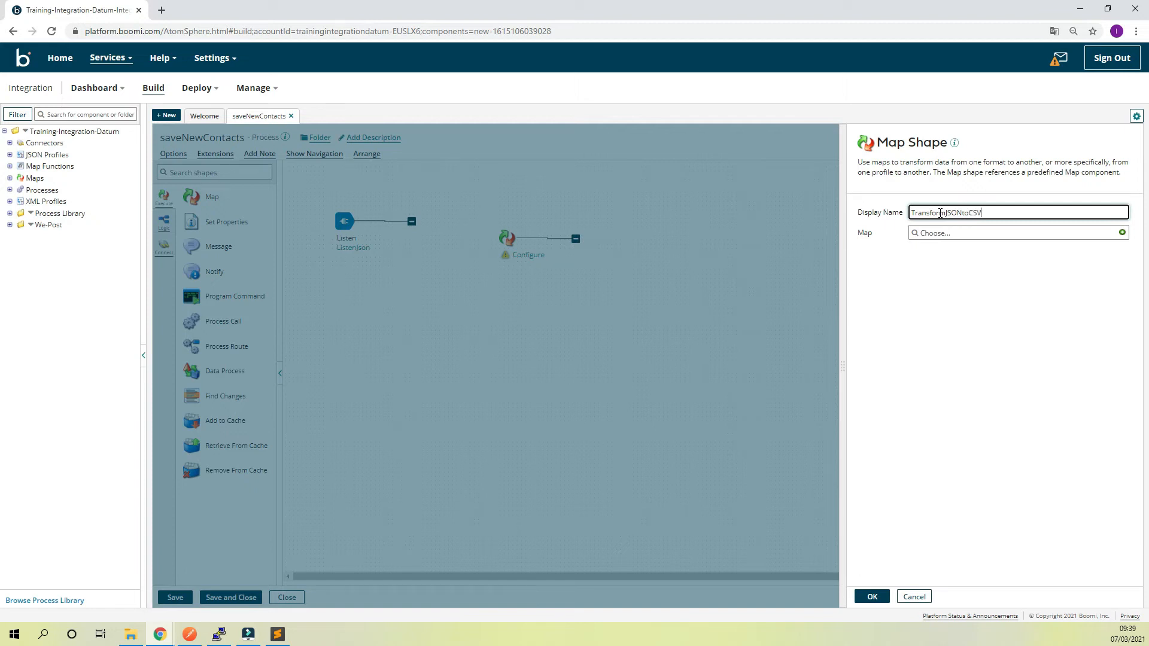
Create a new map component for the Map shape and name it JSONtoCSV
{"action": "left_click", "coordinate": [1122, 233]}
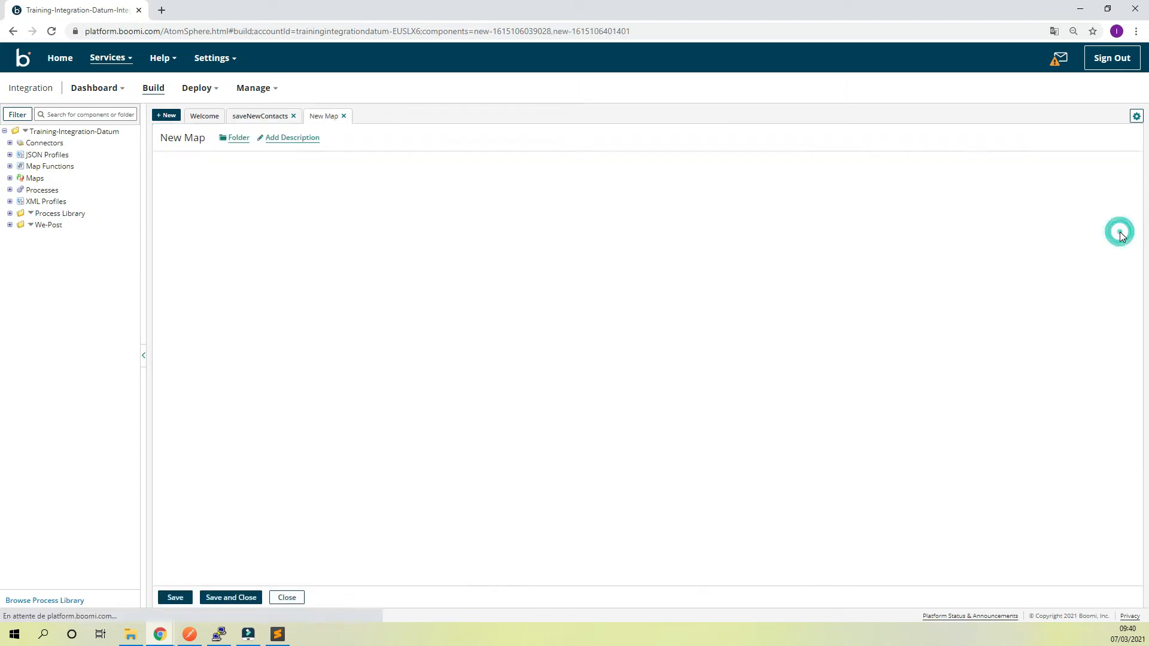
{"action": "triple_click", "coordinate": [221, 137]}
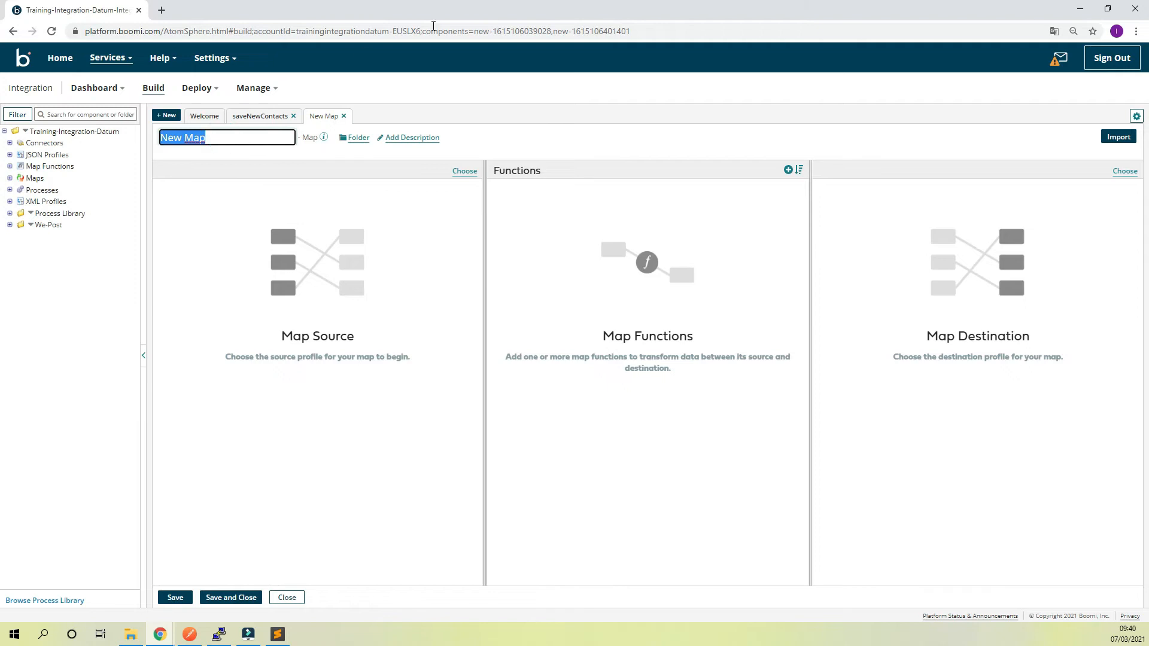
{"action": "key", "text": "BackSpace"}
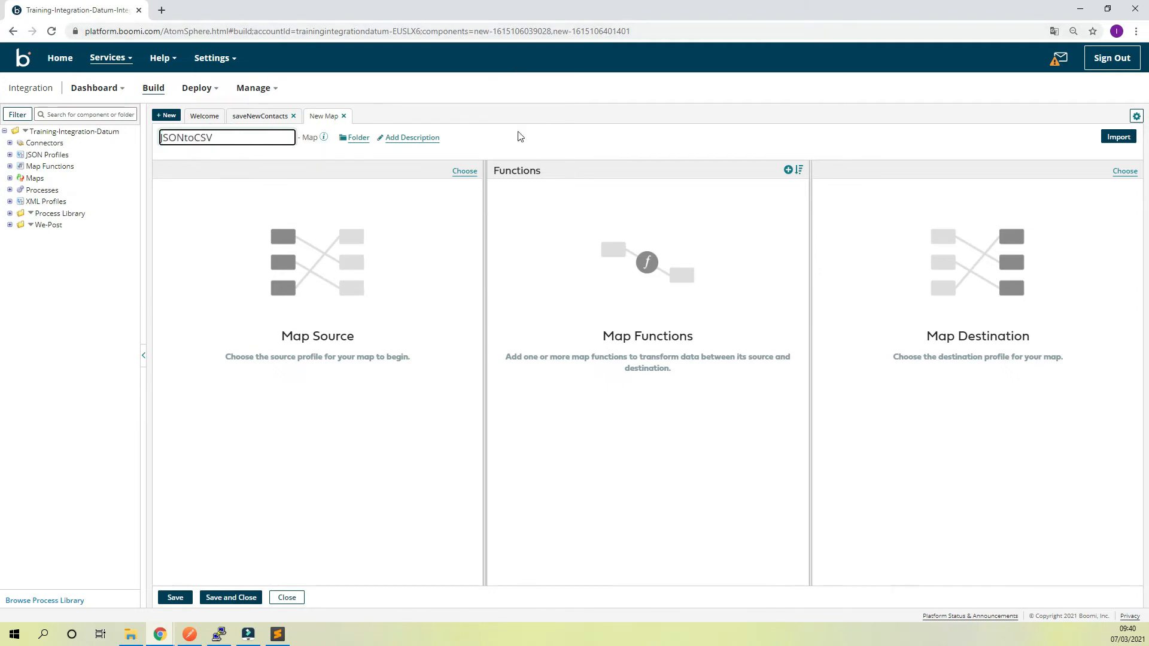
{"action": "left_click", "coordinate": [585, 124]}
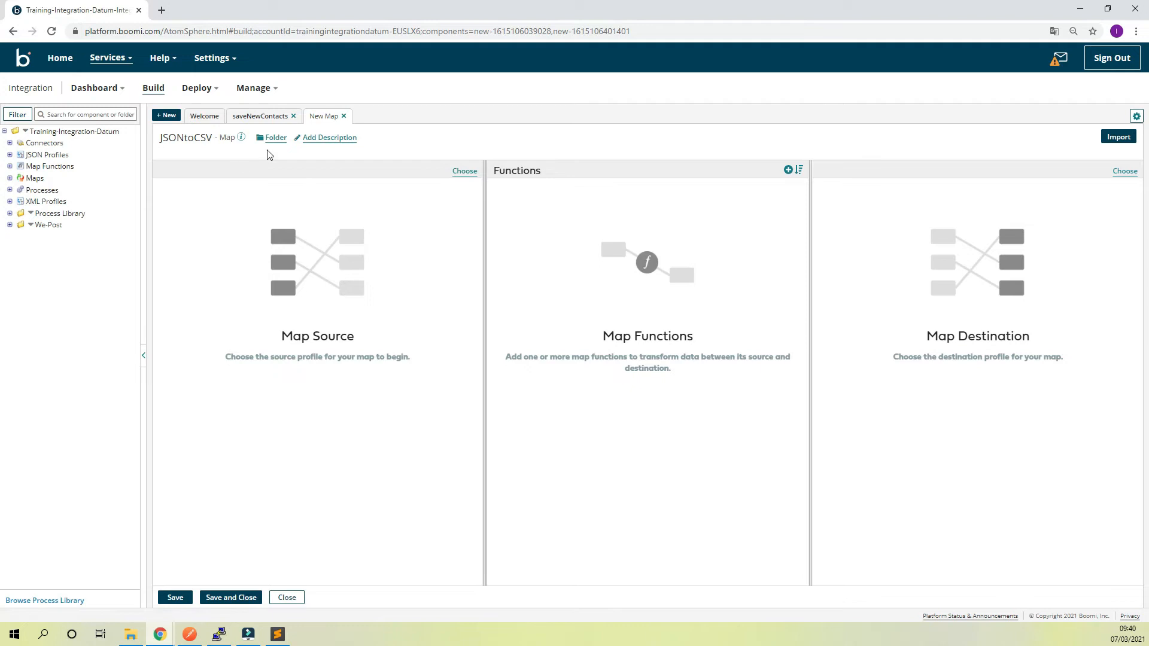
Set the JSON profile contacts-details as the map source and expand its tree down to the object entries
{"action": "left_click", "coordinate": [462, 172]}
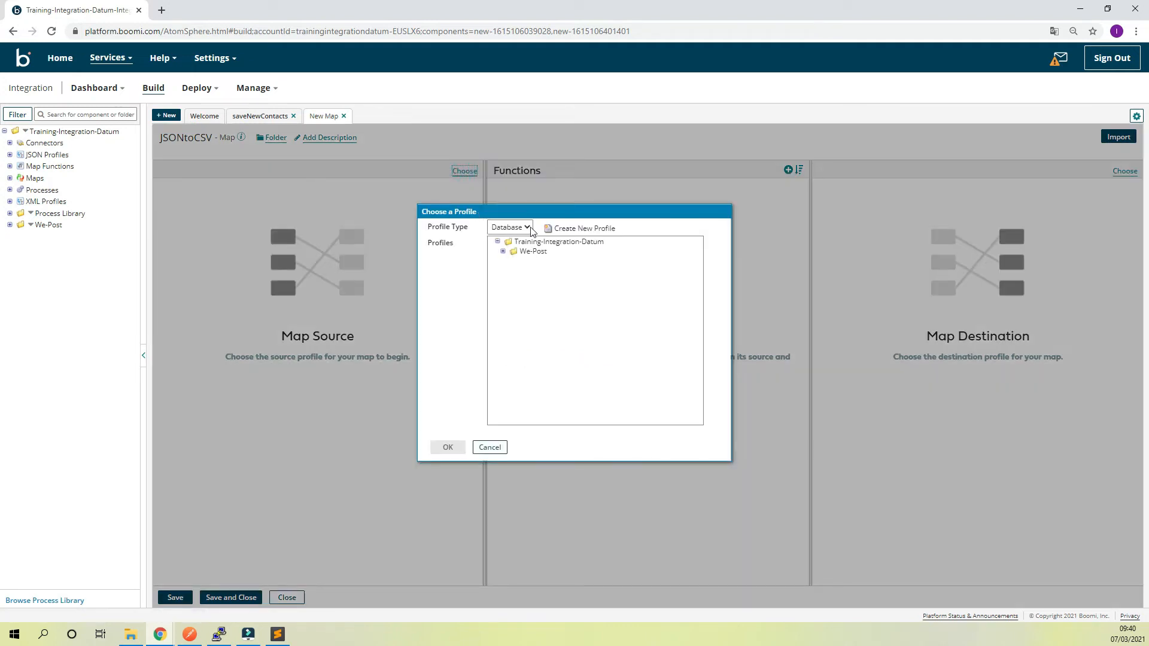
{"action": "left_click", "coordinate": [510, 227]}
{"action": "left_click", "coordinate": [502, 283]}
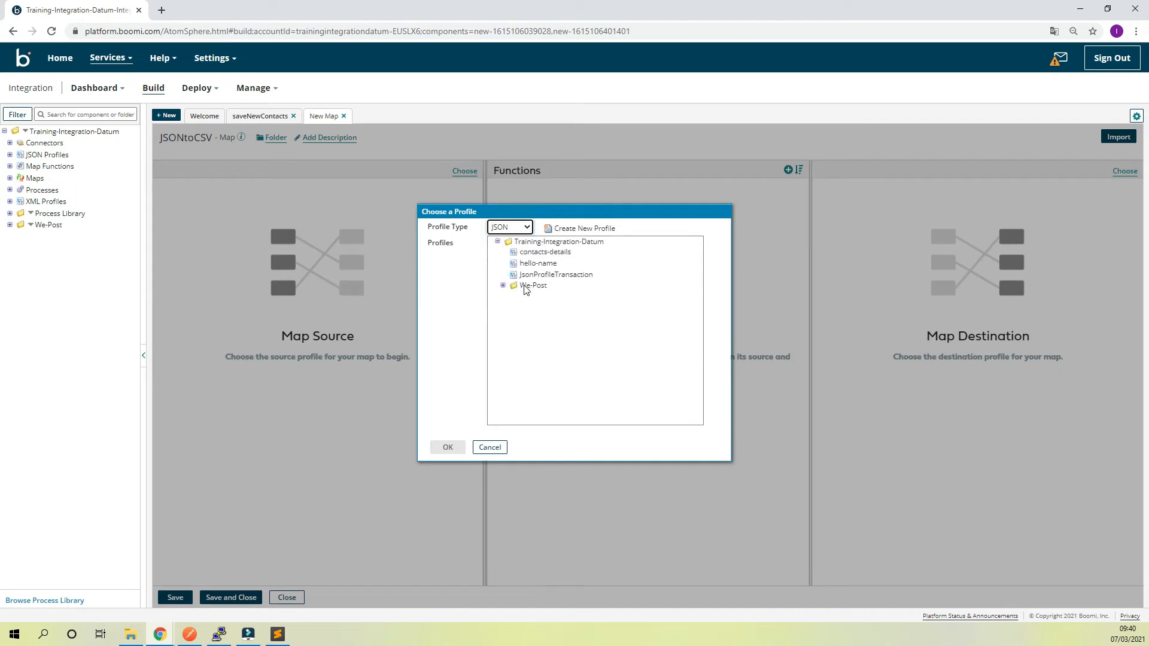
{"action": "double_click", "coordinate": [551, 253]}
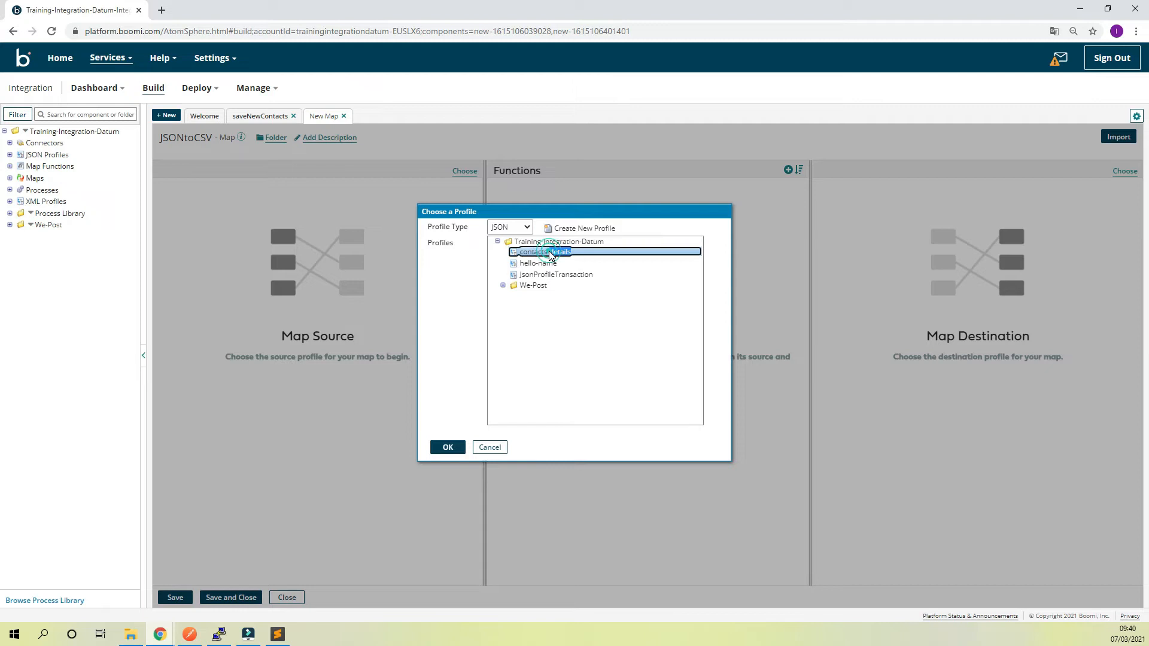
{"action": "left_click", "coordinate": [168, 212]}
{"action": "left_click", "coordinate": [173, 224]}
{"action": "left_click", "coordinate": [177, 235]}
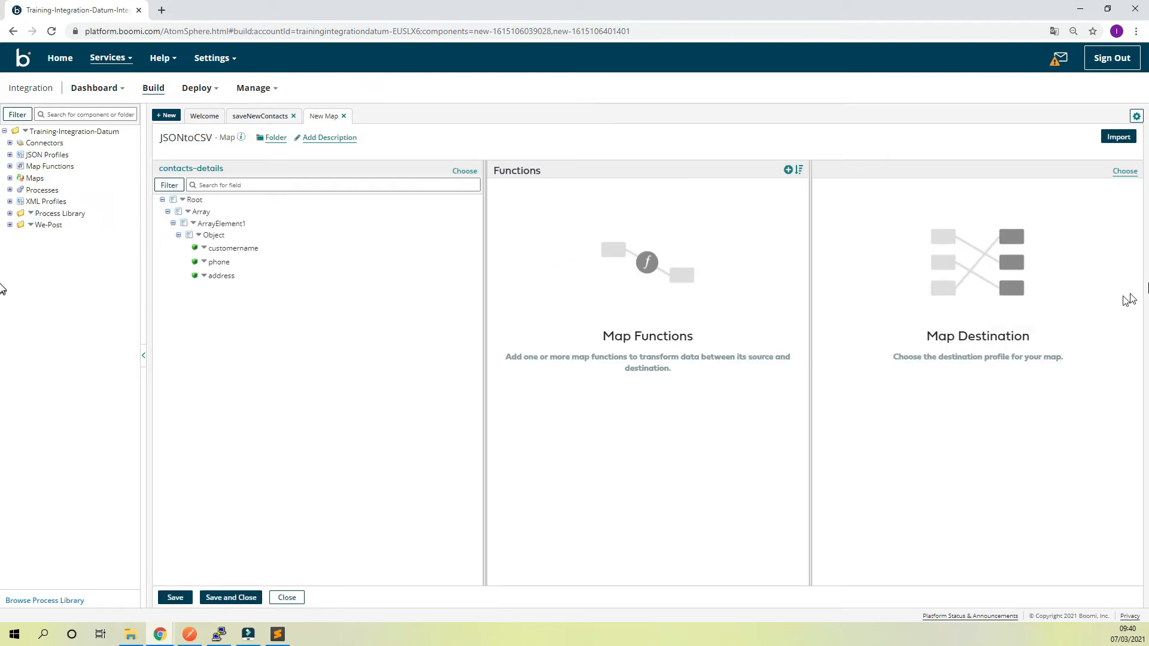
Create a new Flat File profile for the map destination
{"action": "left_click", "coordinate": [1126, 172]}
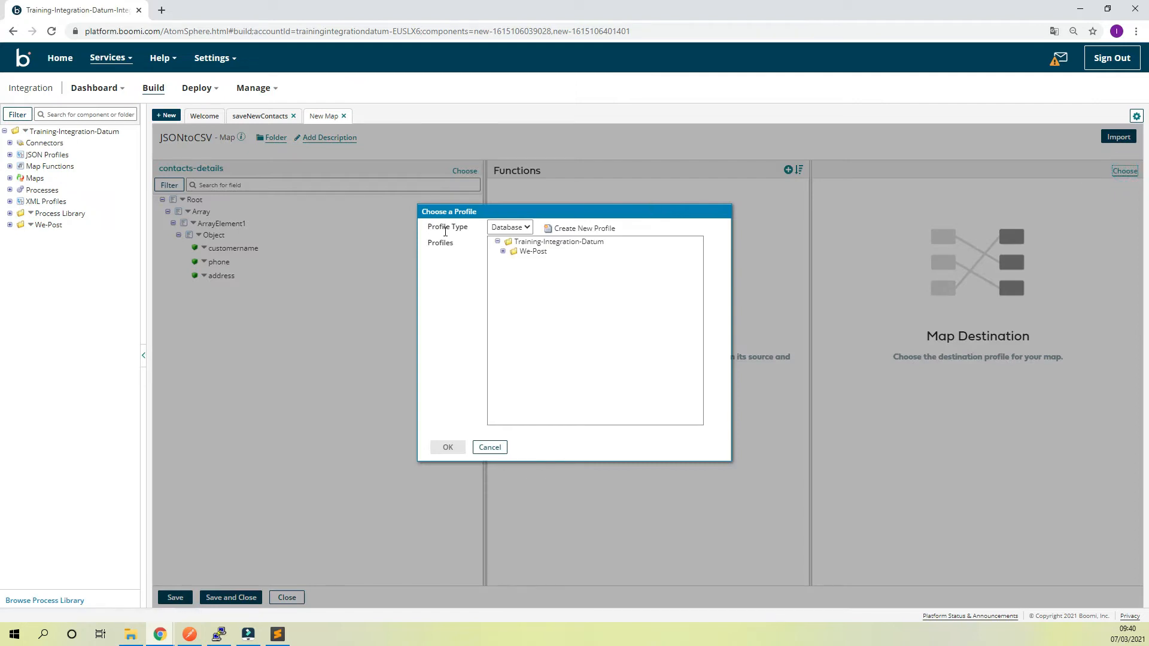
{"action": "left_click", "coordinate": [495, 229]}
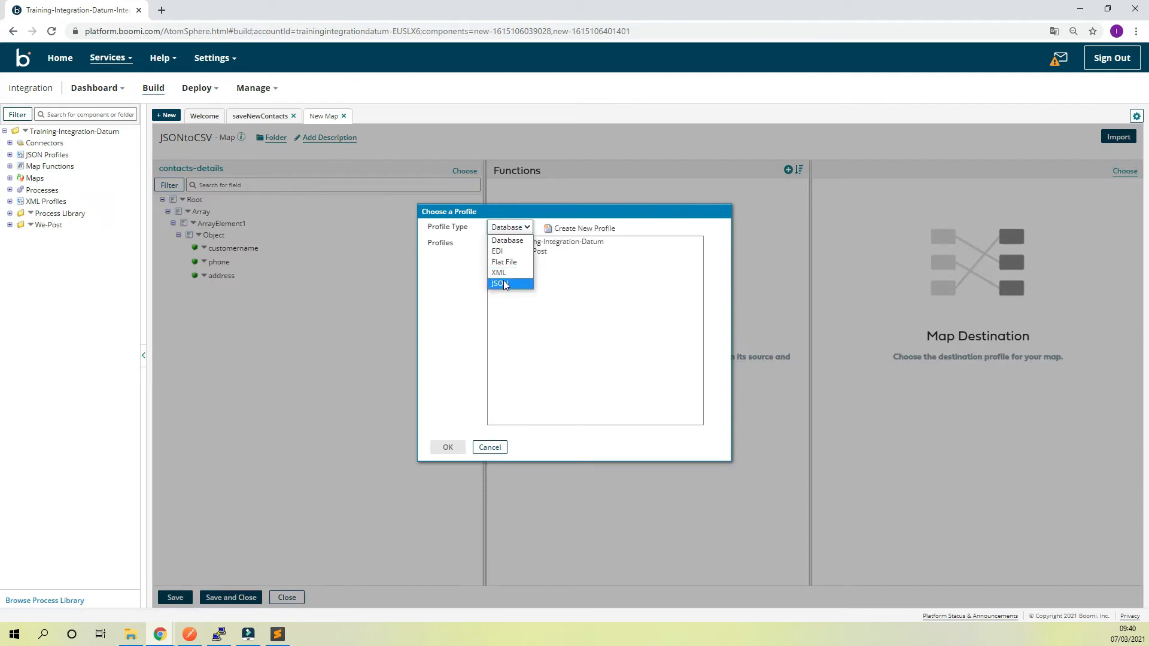
{"action": "left_click", "coordinate": [503, 262]}
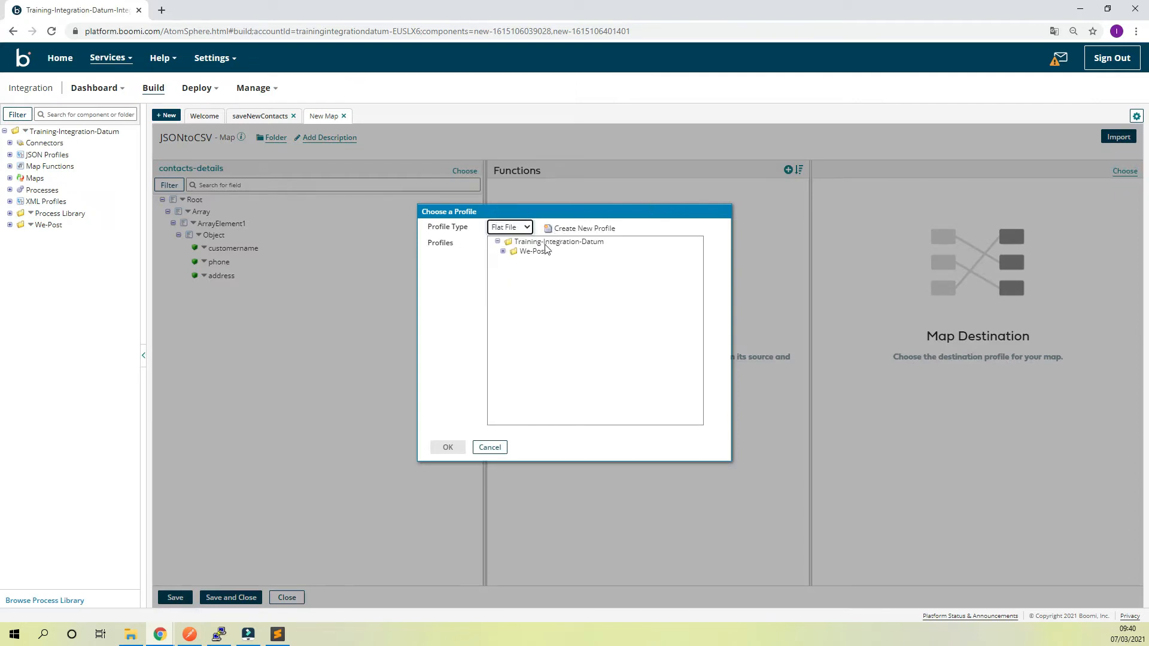
{"action": "left_click", "coordinate": [575, 230]}
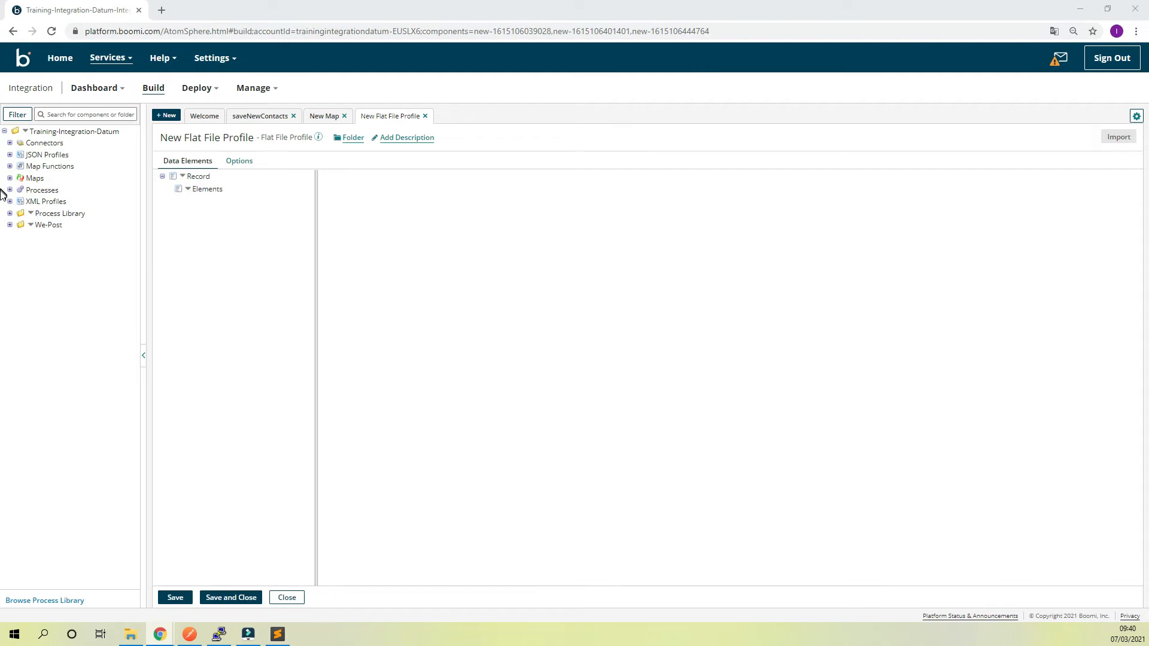
Add 3 elements at once under Elements in the flat file profile's record
{"action": "left_click", "coordinate": [187, 189]}
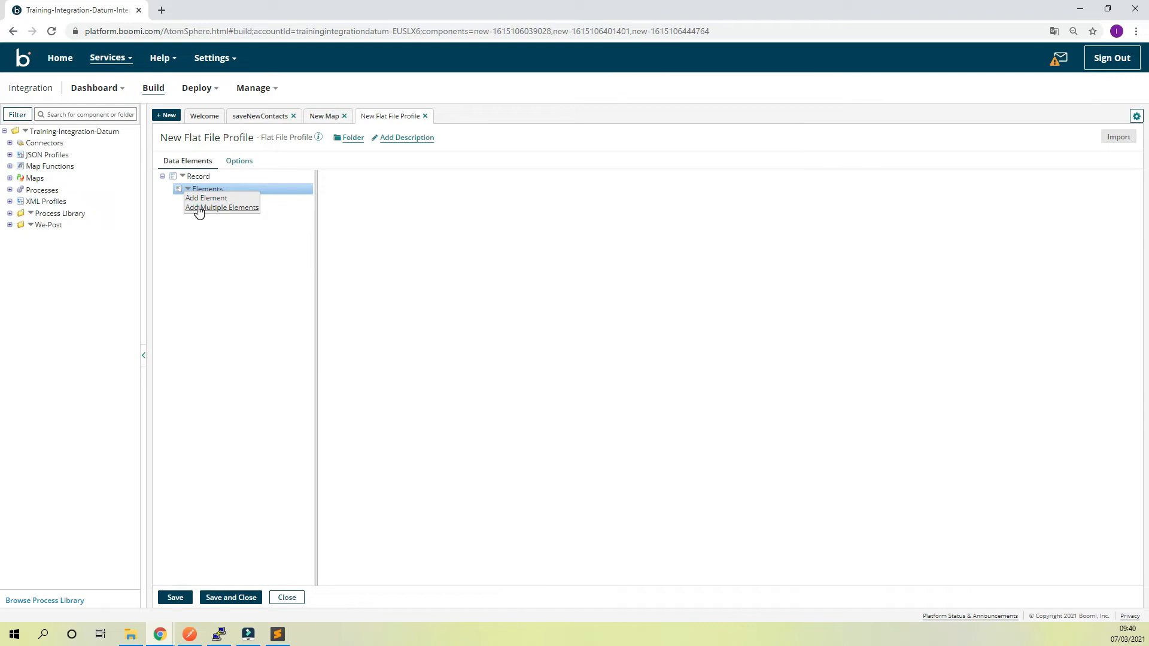
{"action": "left_click", "coordinate": [199, 207]}
{"action": "left_click", "coordinate": [572, 329]}
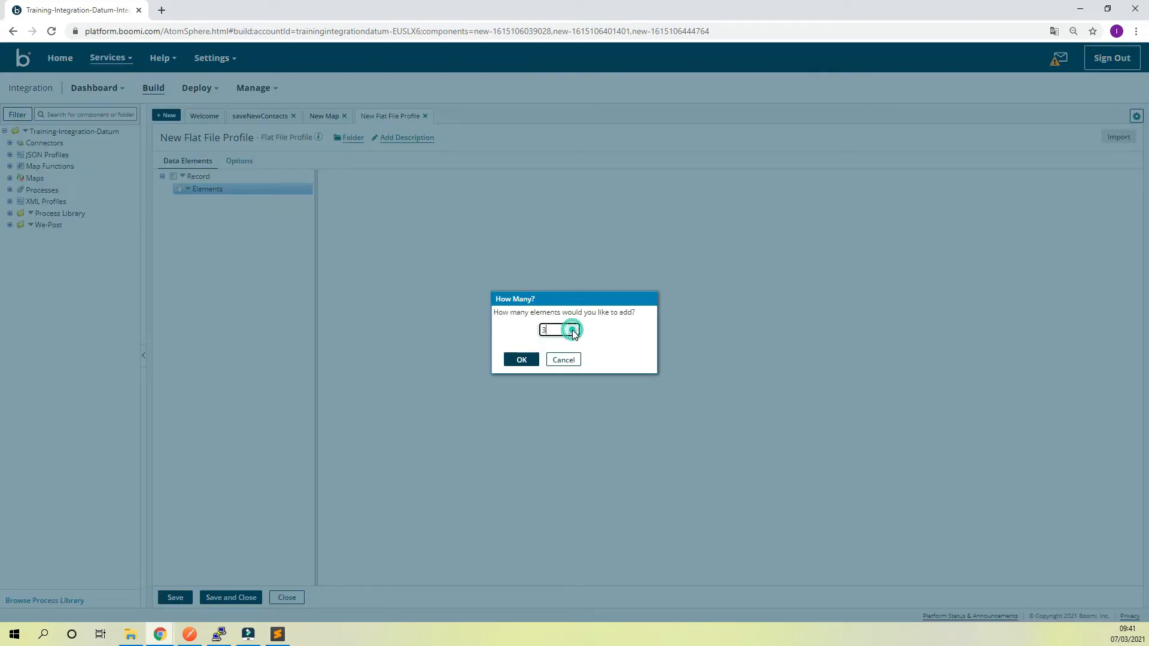
{"action": "left_click", "coordinate": [521, 360]}
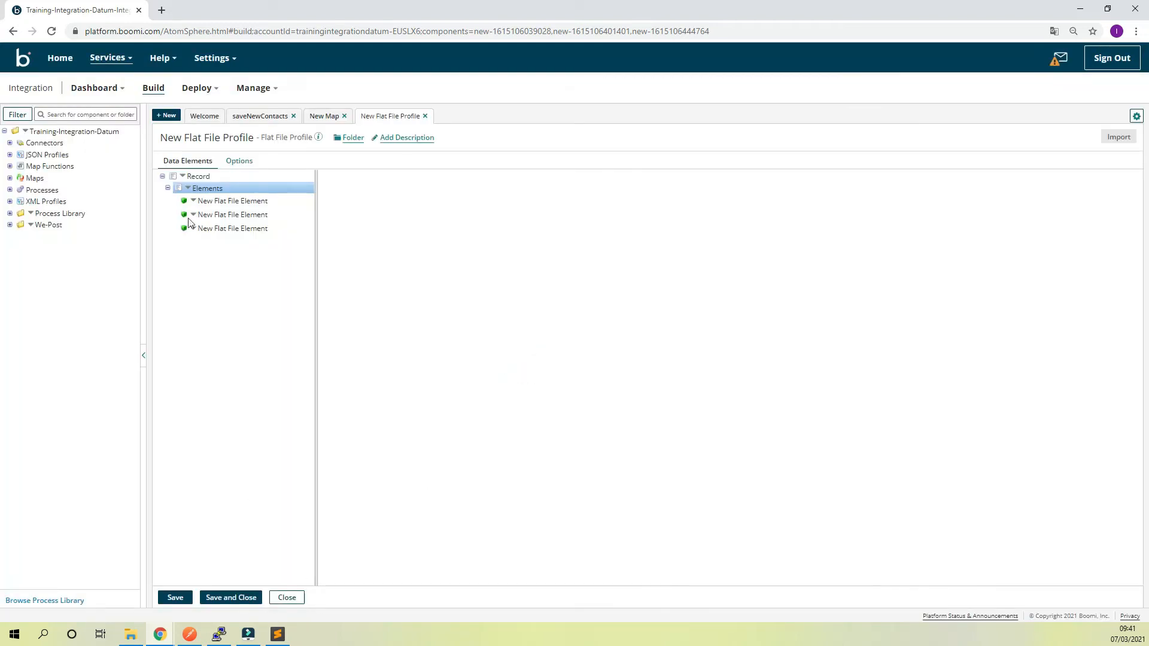
Copy the customername key from json_object.json in Sublime Text and use it as the first flat file element's data name in Boomi
{"action": "left_click", "coordinate": [204, 201]}
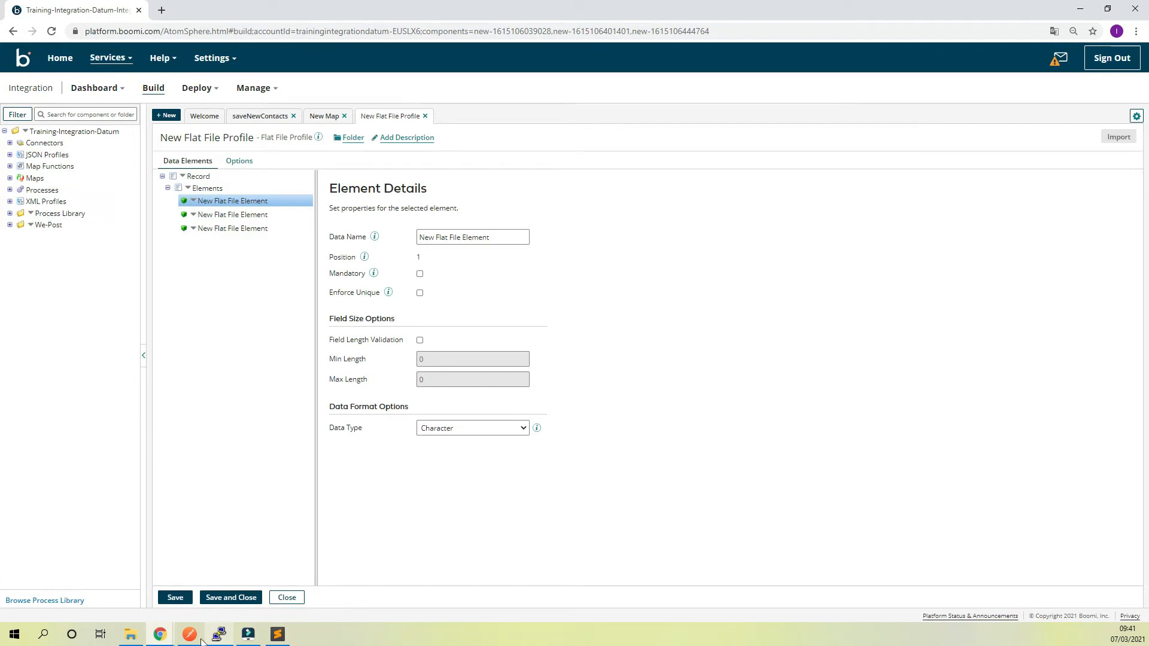
{"action": "left_click", "coordinate": [278, 634]}
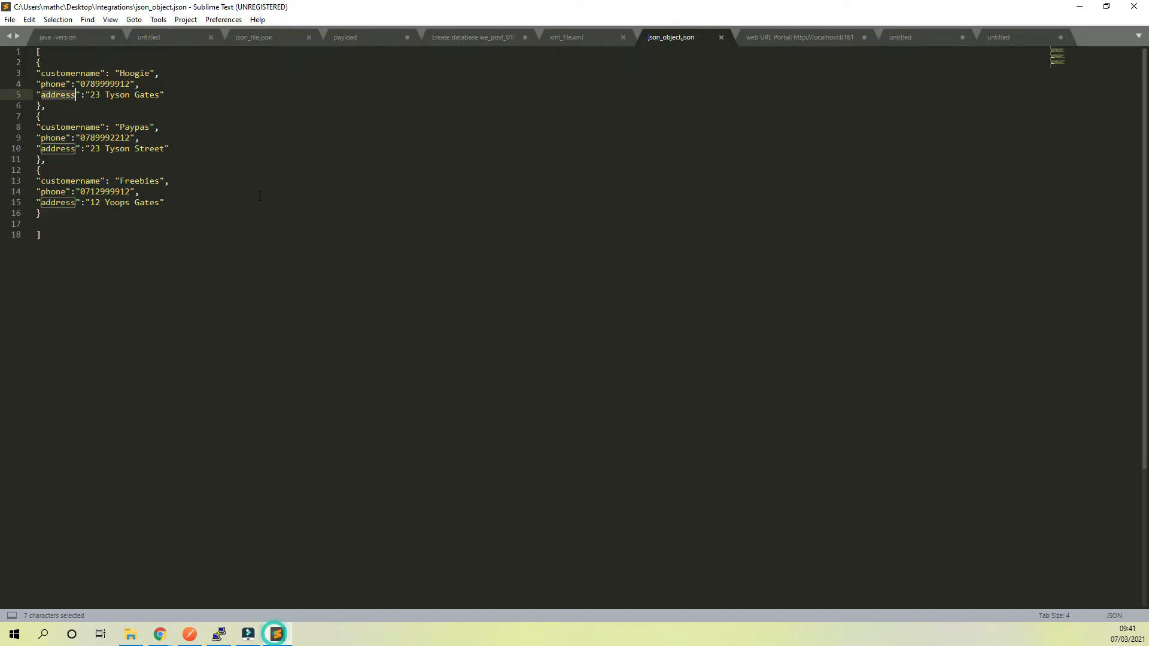
{"action": "double_click", "coordinate": [71, 73]}
{"action": "key", "text": "ctrl+c"}
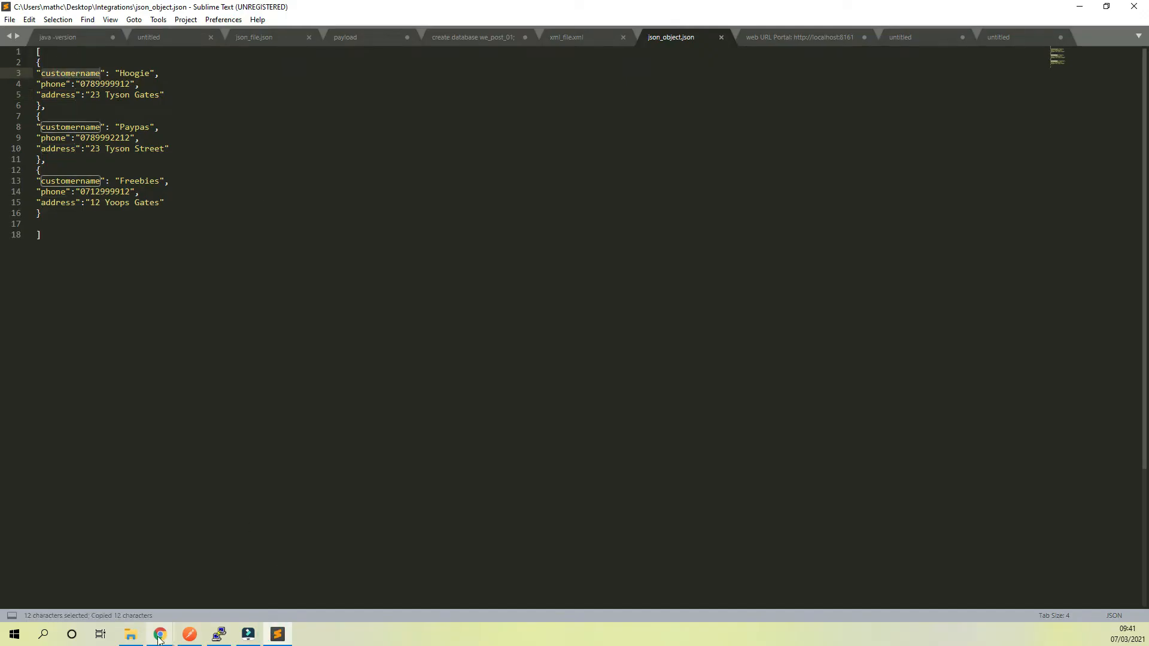
{"action": "mouse_move", "coordinate": [160, 635]}
{"action": "left_click", "coordinate": [285, 583]}
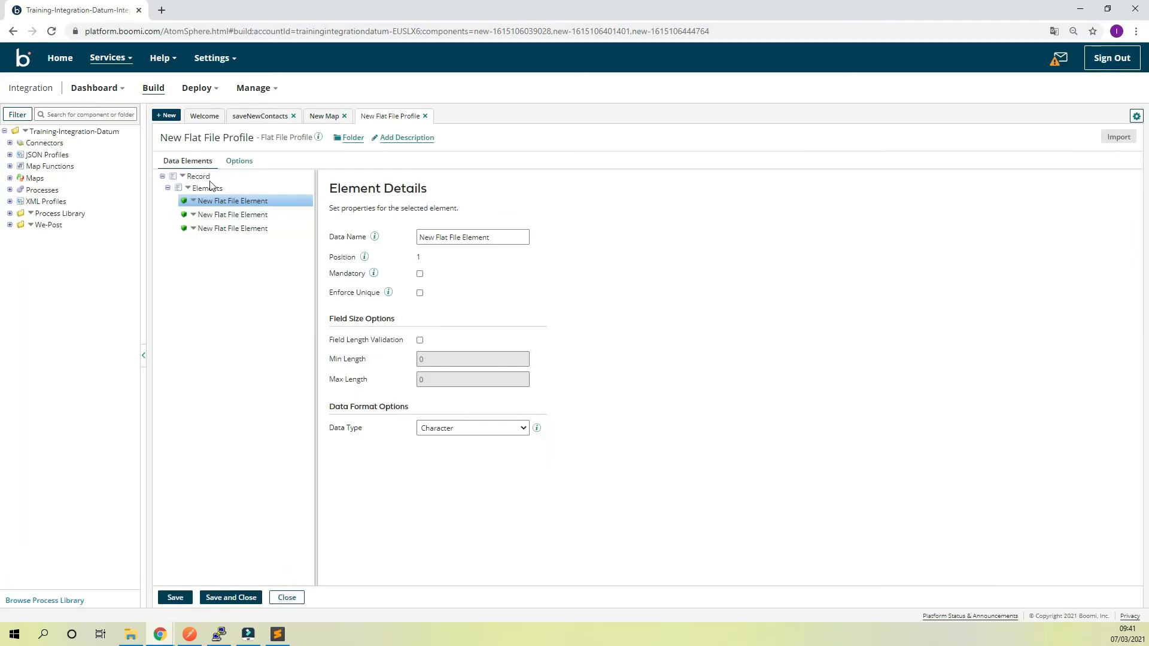
{"action": "triple_click", "coordinate": [459, 235]}
{"action": "key", "text": "ctrl+v"}
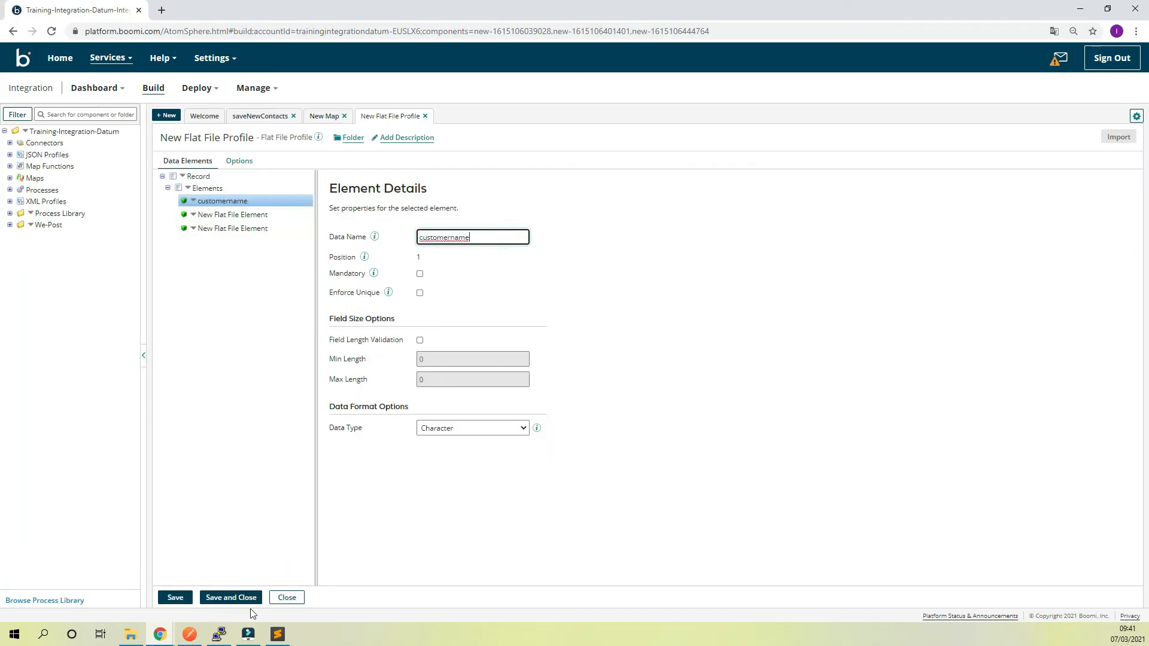
Copy the phone key from json_object.json in Sublime Text and use it as the second flat file element's data name in Boomi
{"action": "left_click", "coordinate": [277, 637]}
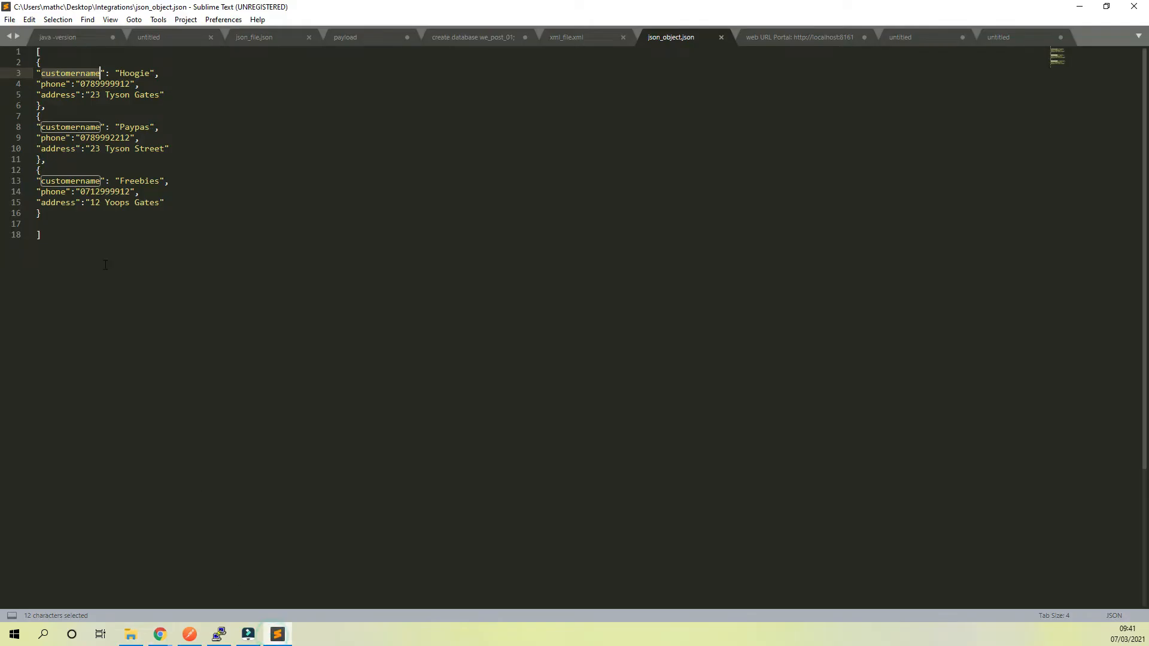
{"action": "double_click", "coordinate": [53, 84]}
{"action": "key", "text": "ctrl+c"}
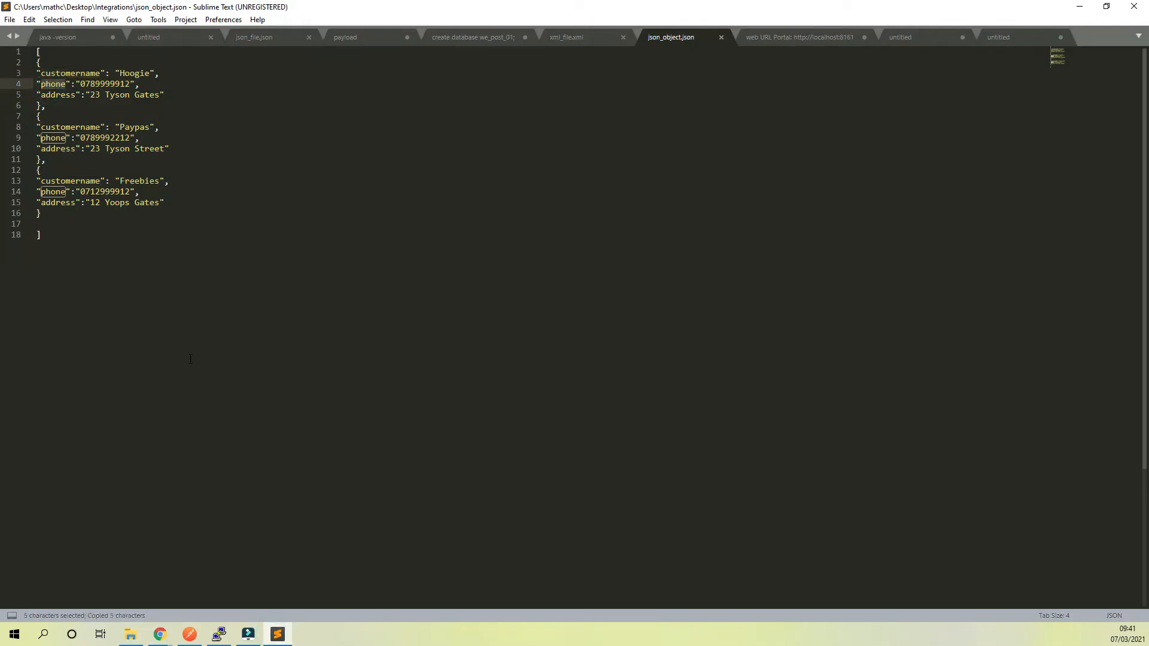
{"action": "mouse_move", "coordinate": [160, 634]}
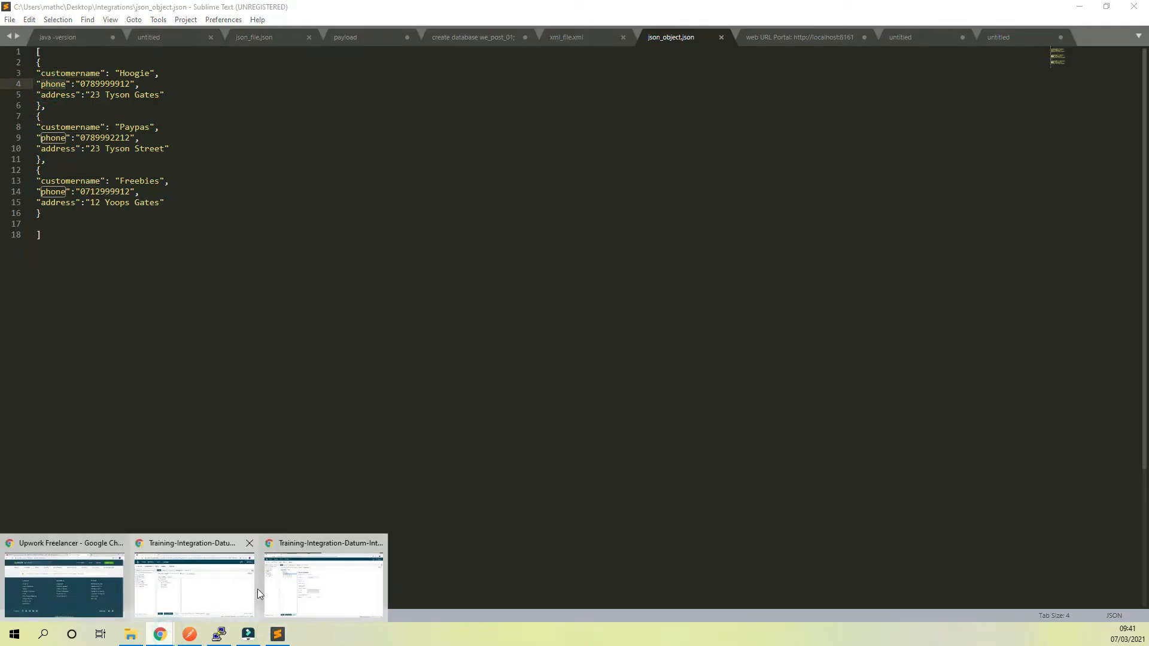
{"action": "left_click", "coordinate": [327, 579]}
{"action": "left_click", "coordinate": [210, 213]}
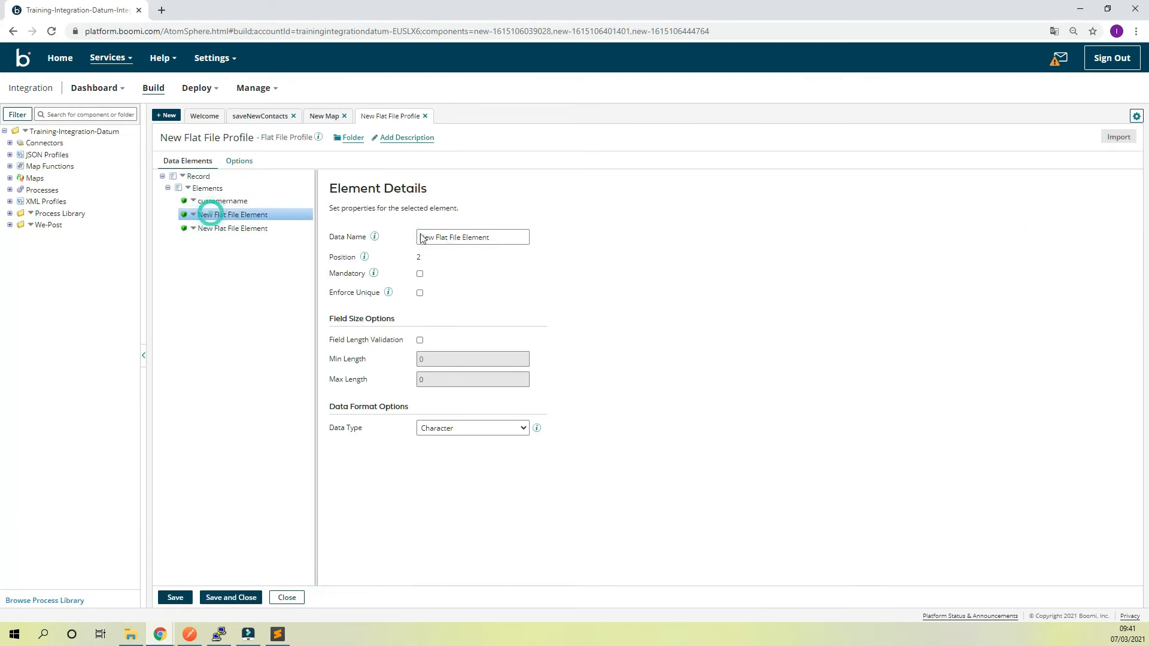
{"action": "triple_click", "coordinate": [488, 240]}
{"action": "key", "text": "ctrl+v"}
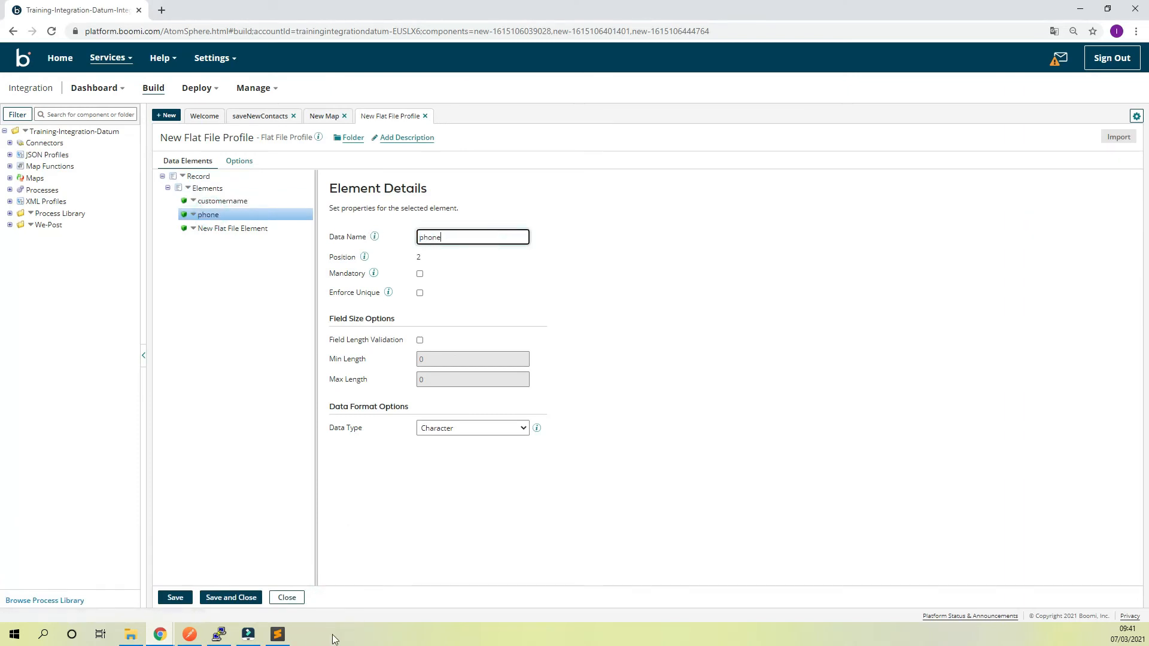
Copy the address key from json_object.json in Sublime Text and use it as the third flat file element's data name in Boomi
{"action": "left_click", "coordinate": [278, 634]}
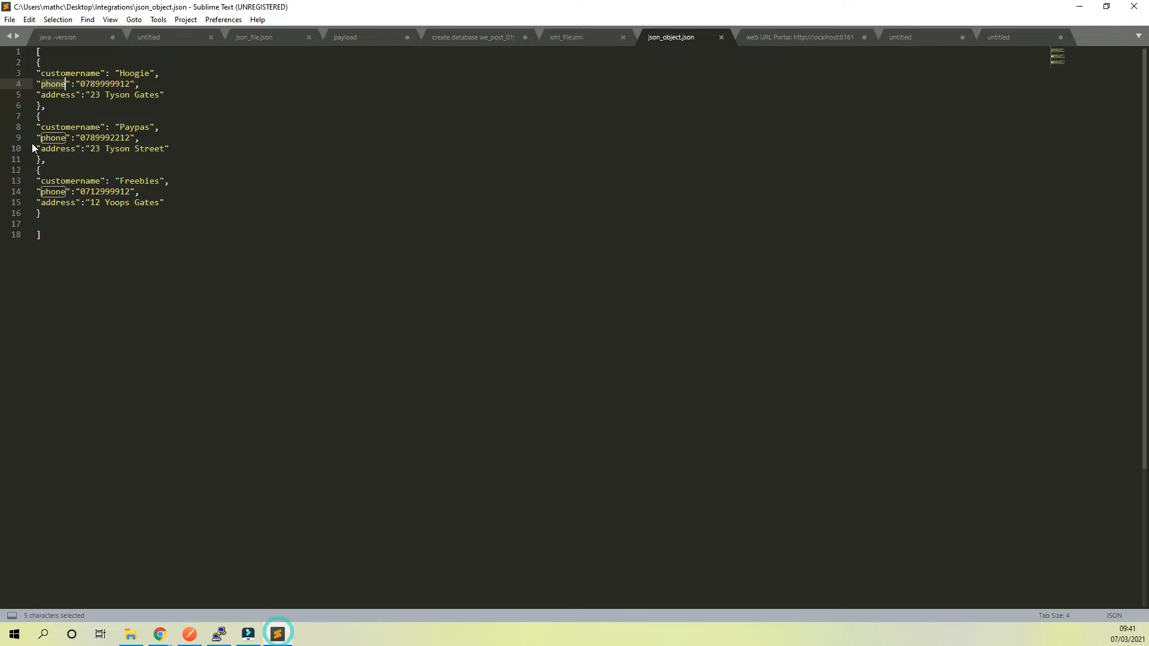
{"action": "double_click", "coordinate": [60, 94]}
{"action": "key", "text": "ctrl+c"}
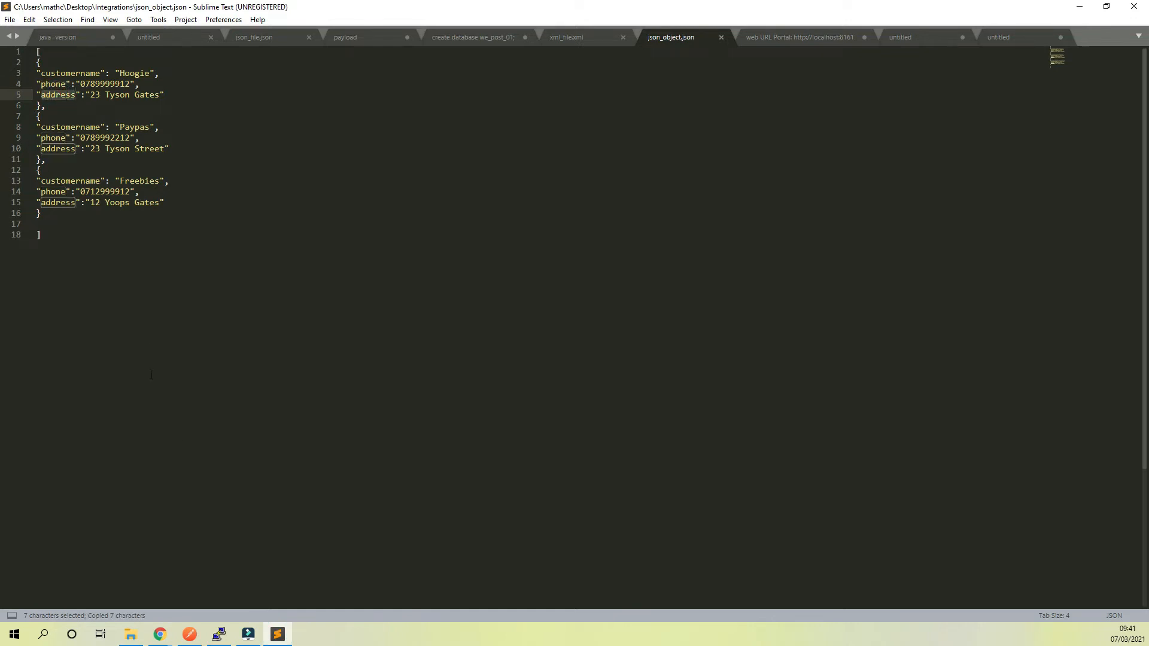
{"action": "mouse_move", "coordinate": [159, 635]}
{"action": "left_click", "coordinate": [187, 605]}
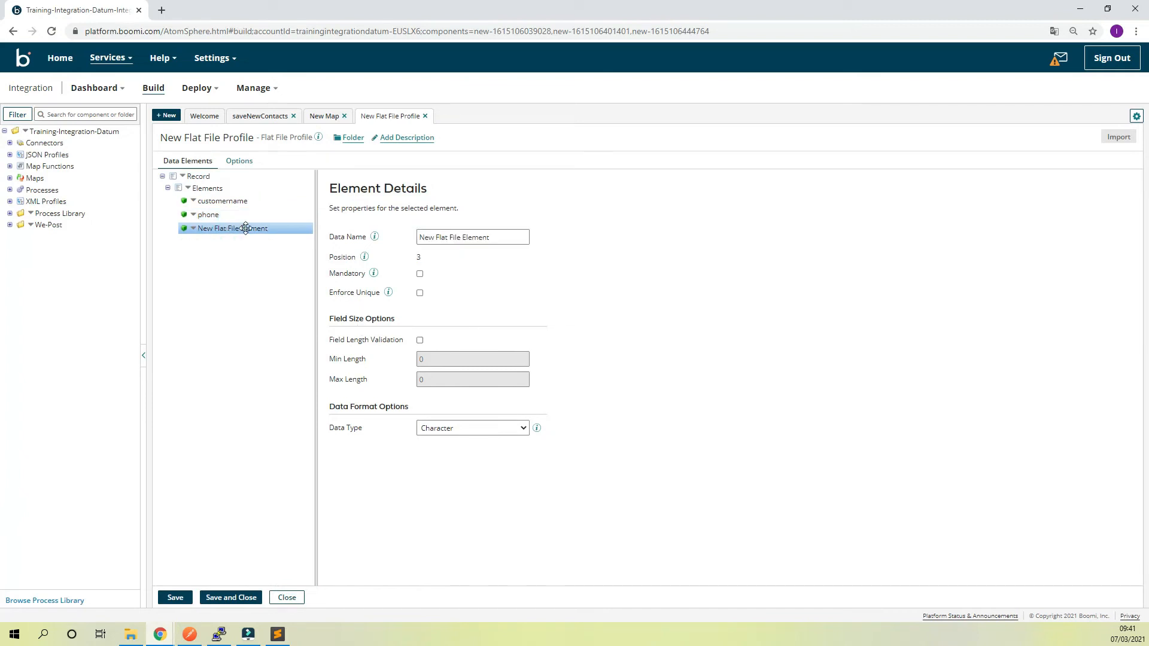
{"action": "left_click_drag", "start_coordinate": [497, 237], "coordinate": [368, 239]}
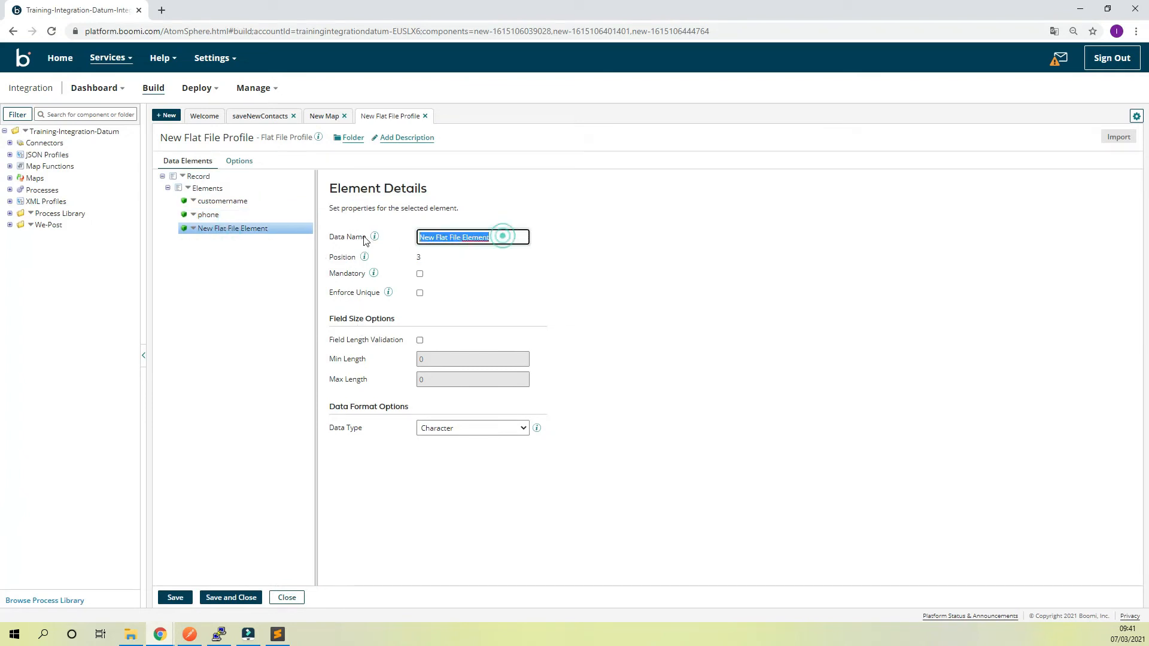
{"action": "type", "text": "address"}
Rename the flat file profile as contacts-details, then save and close it
{"action": "left_click", "coordinate": [219, 133]}
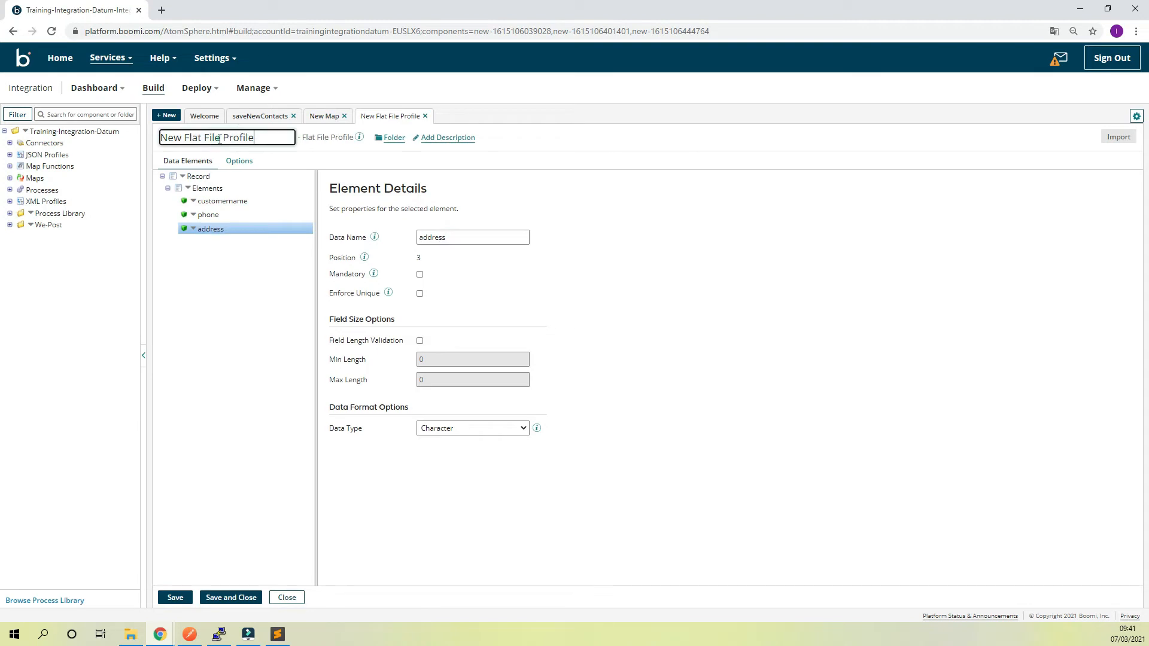
{"action": "left_click_drag", "start_coordinate": [257, 138], "coordinate": [160, 138]}
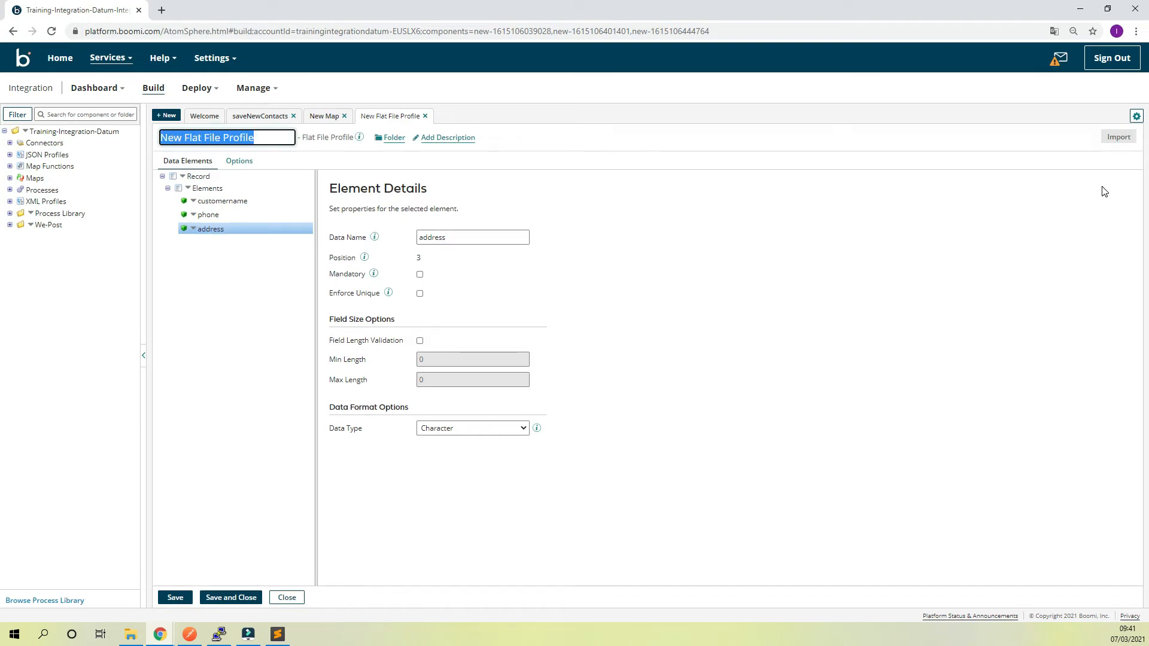
{"action": "type", "text": "contact"}
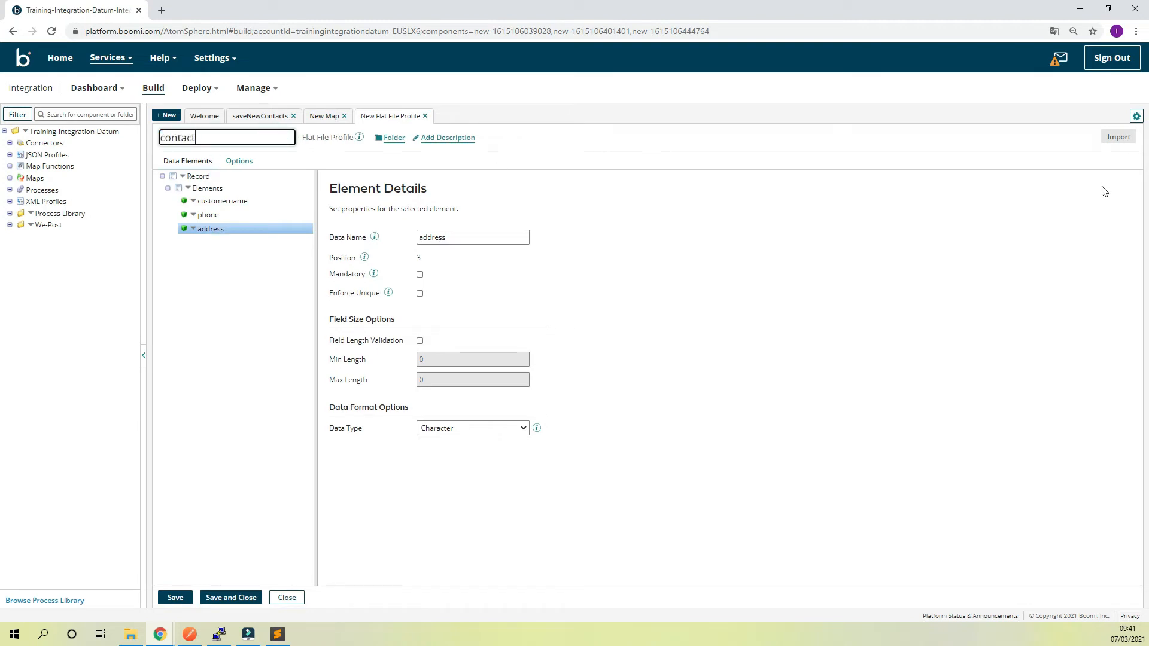
{"action": "type", "text": "-details"}
{"action": "left_click", "coordinate": [194, 139]}
{"action": "left_click", "coordinate": [199, 137]}
{"action": "type", "text": "s"}
{"action": "left_click", "coordinate": [699, 265]}
{"action": "left_click", "coordinate": [252, 599]}
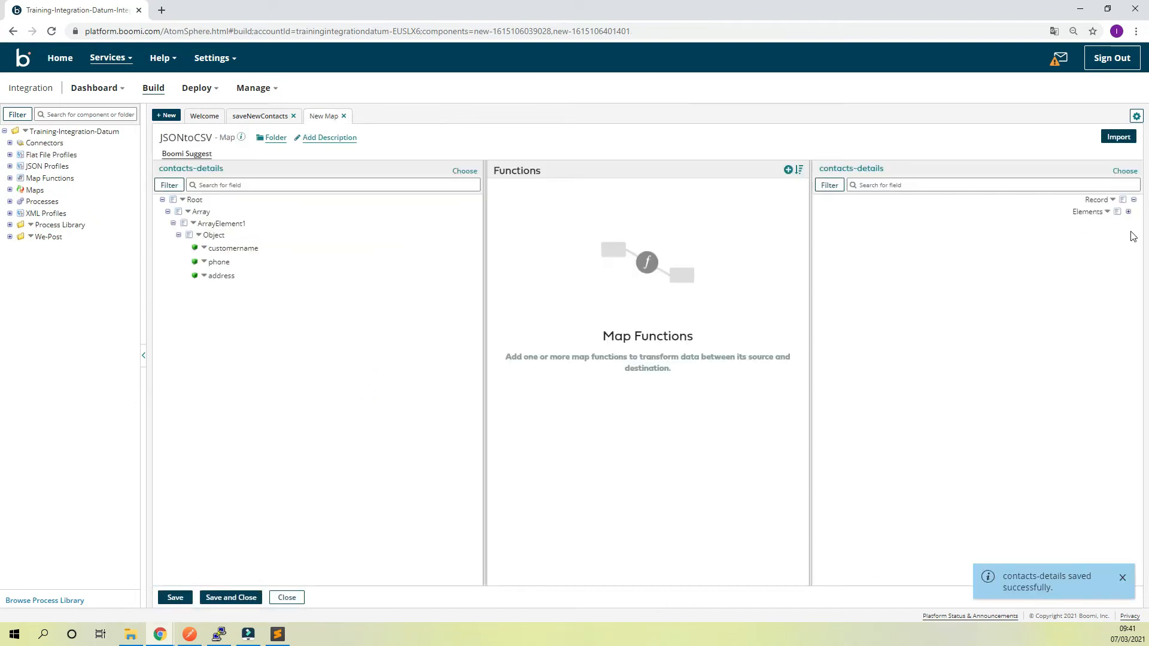
Map the source customername, phone and address fields to the matching flat file elements, then save and close the JSONtoCSV map
{"action": "left_click", "coordinate": [1129, 212]}
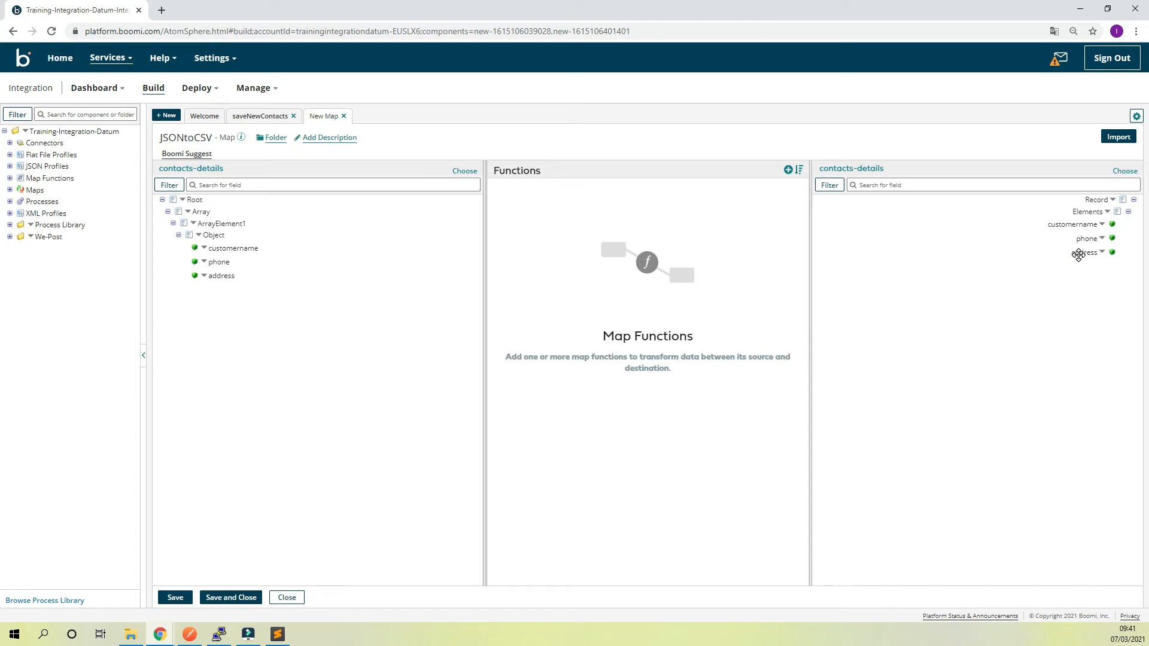
{"action": "left_click_drag", "start_coordinate": [237, 248], "coordinate": [1072, 224]}
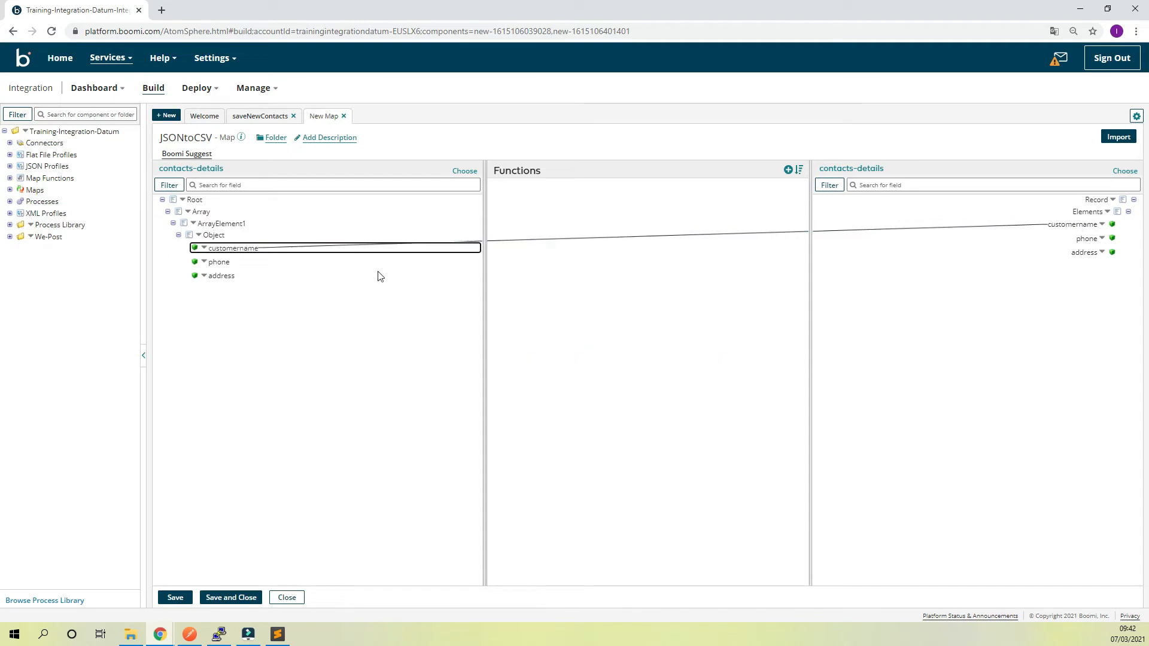
{"action": "left_click_drag", "start_coordinate": [222, 264], "coordinate": [1086, 238]}
{"action": "left_click_drag", "start_coordinate": [220, 277], "coordinate": [1085, 252]}
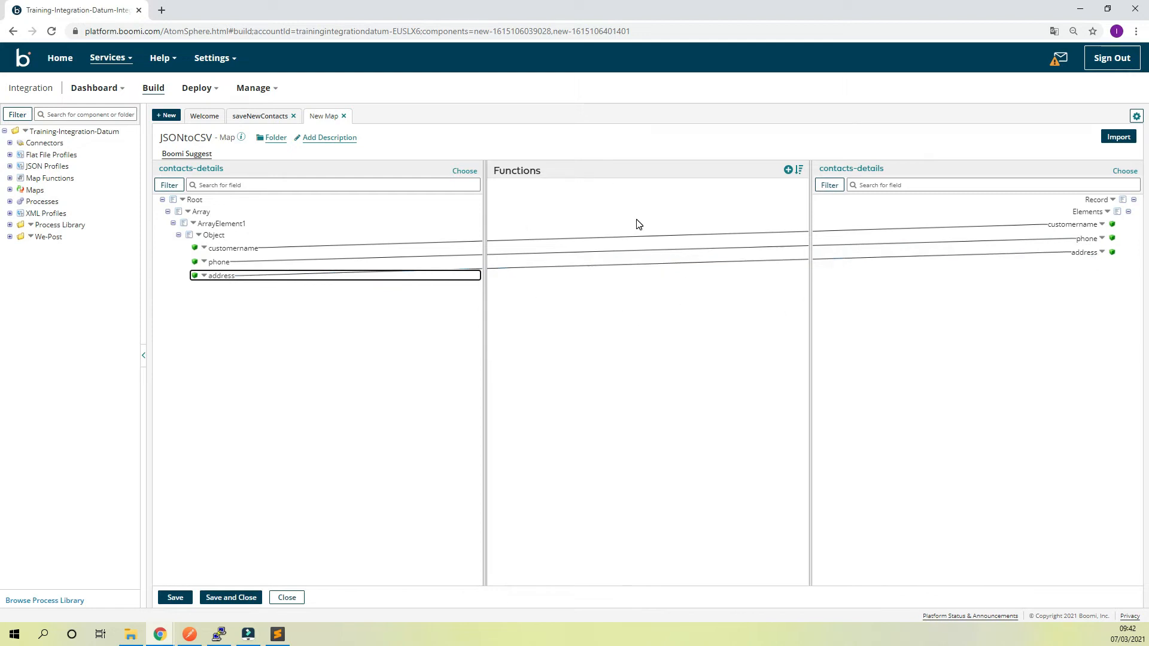
{"action": "left_click", "coordinate": [595, 264]}
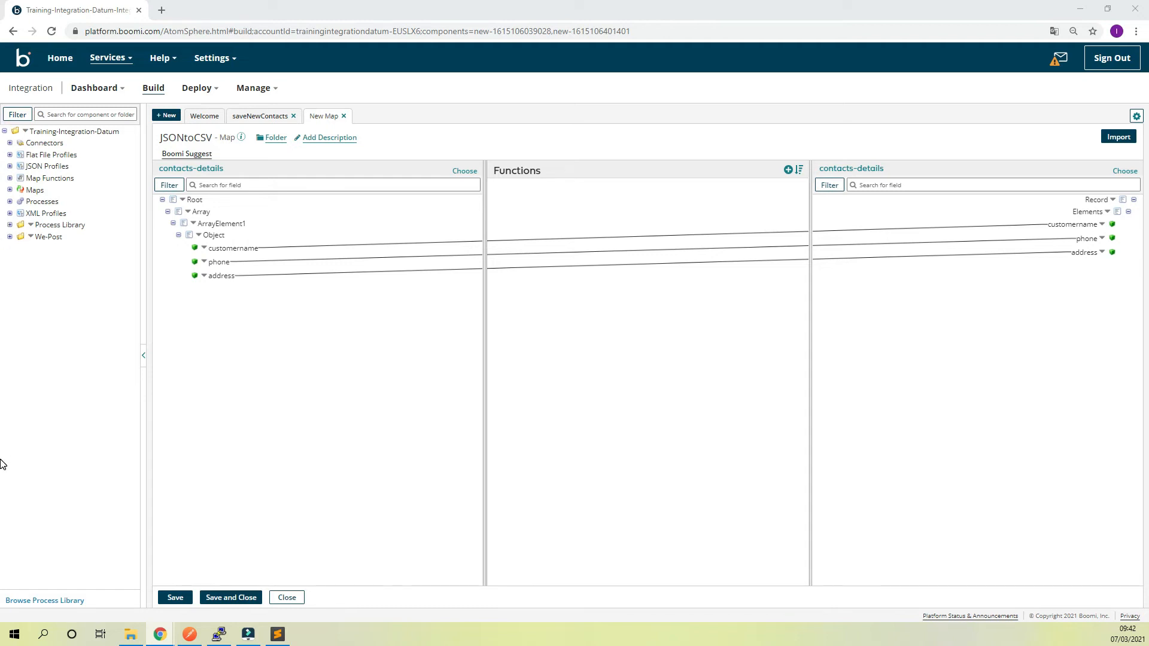
{"action": "left_click", "coordinate": [231, 597]}
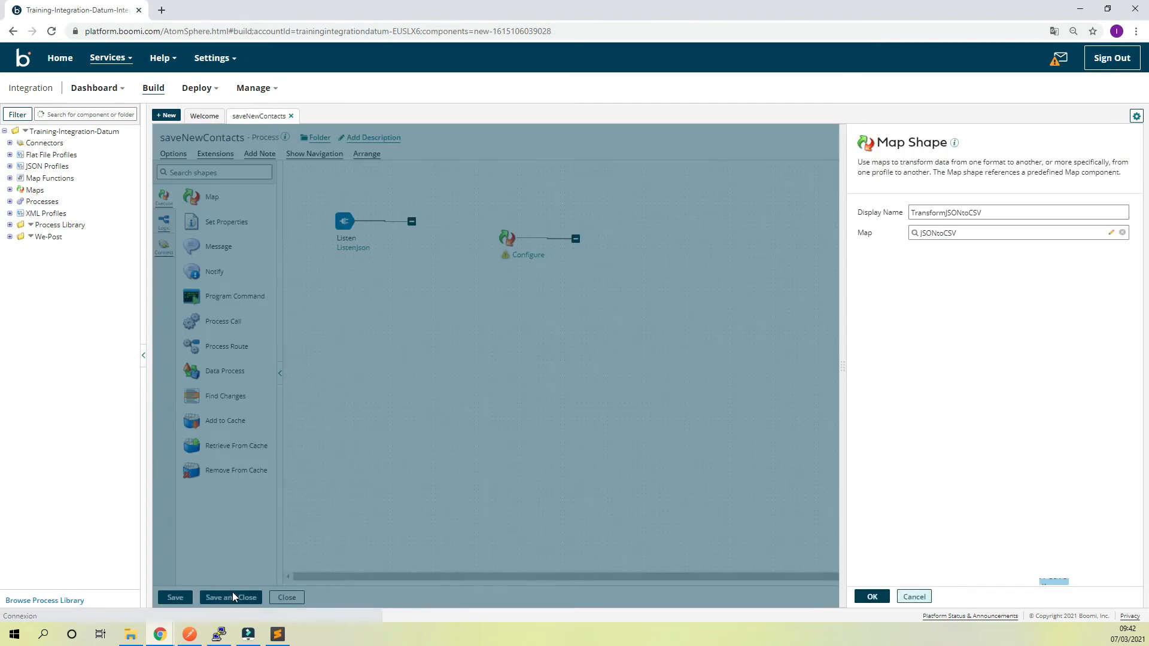
Discard the open Map shape and add a new one named TransformJSONtoCSV, using the JSONtoCSV map and placed in line after Listen
{"action": "left_click", "coordinate": [393, 422]}
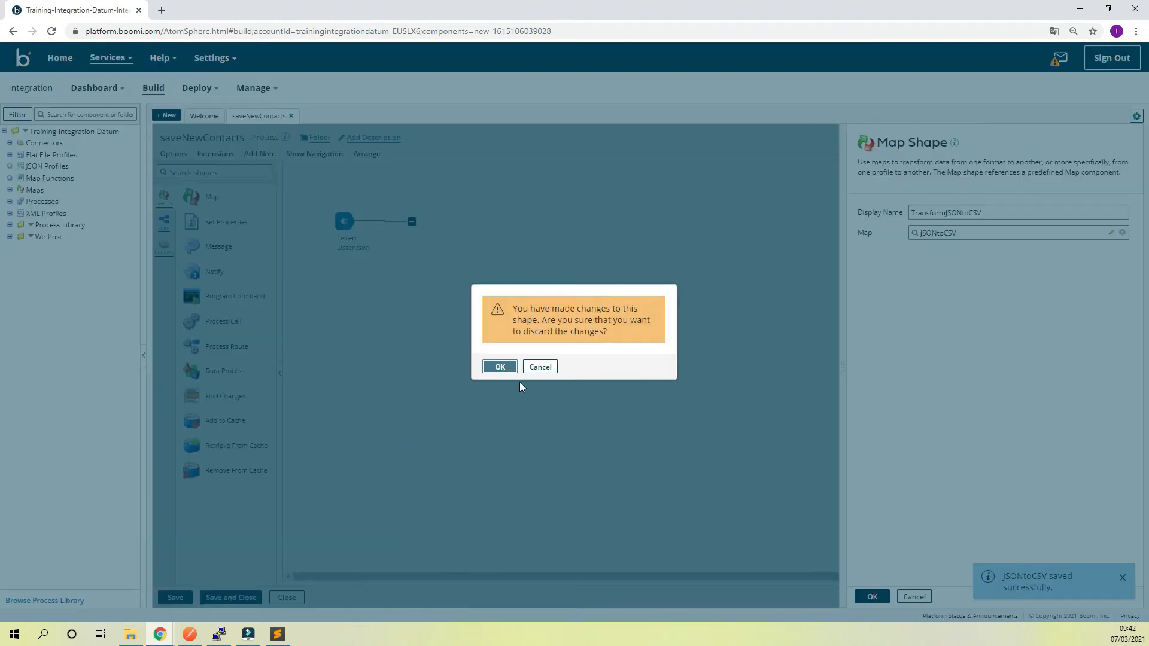
{"action": "left_click", "coordinate": [501, 367]}
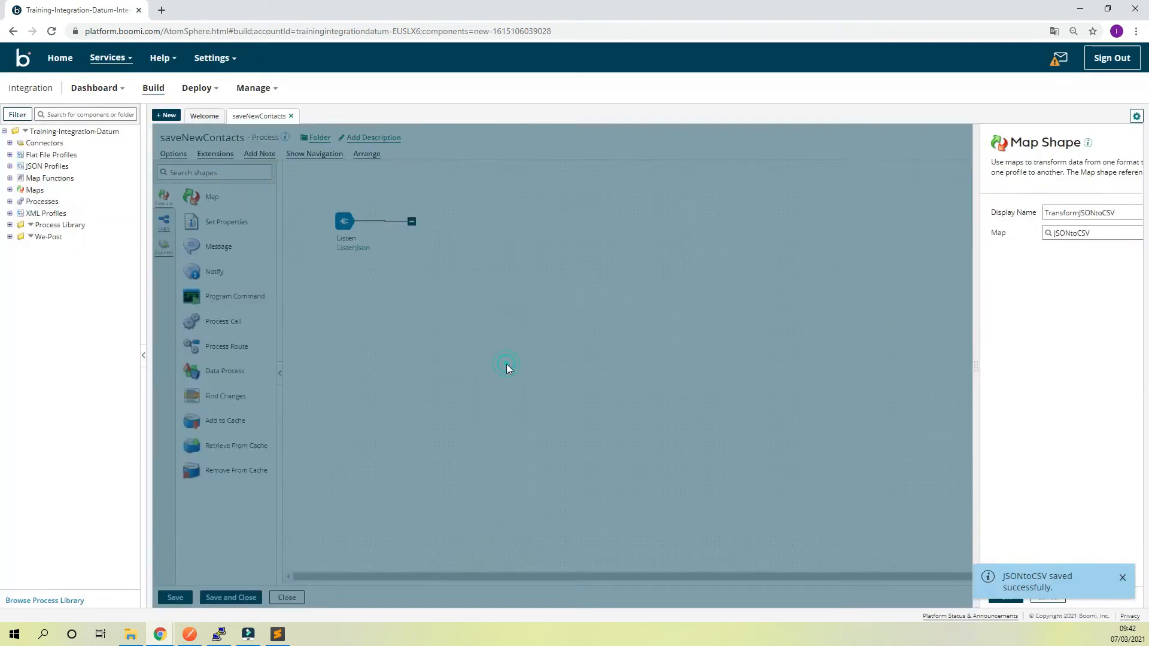
{"action": "left_click_drag", "start_coordinate": [182, 211], "coordinate": [518, 267]}
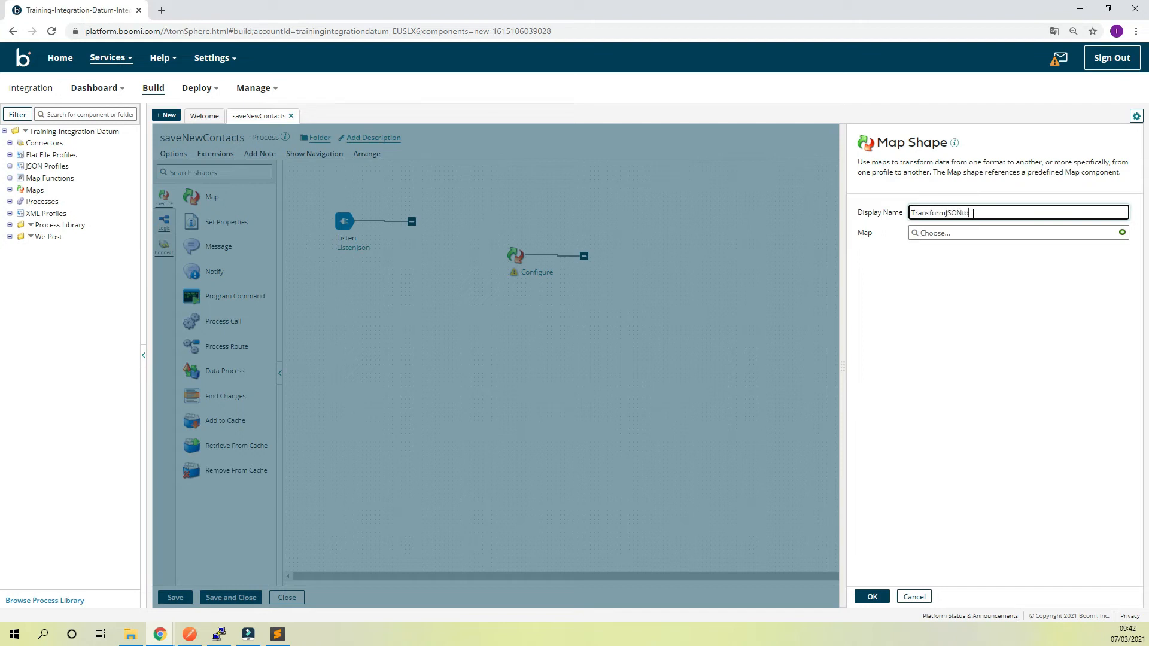
{"action": "left_click", "coordinate": [1052, 234]}
{"action": "left_click", "coordinate": [947, 281]}
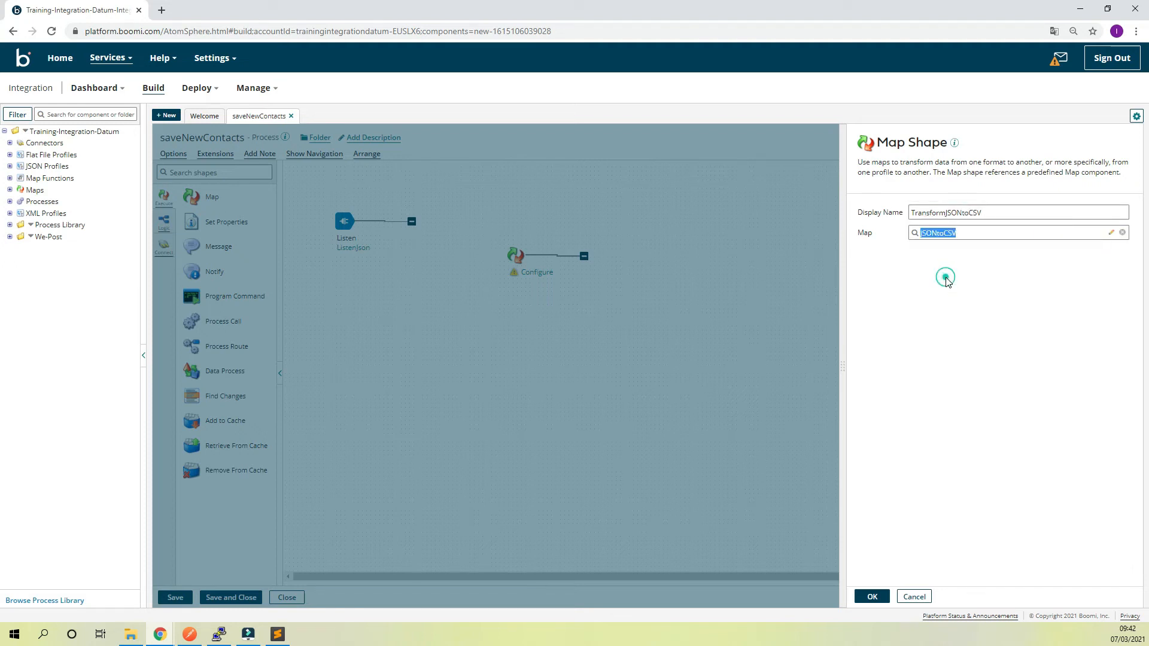
{"action": "left_click", "coordinate": [880, 597]}
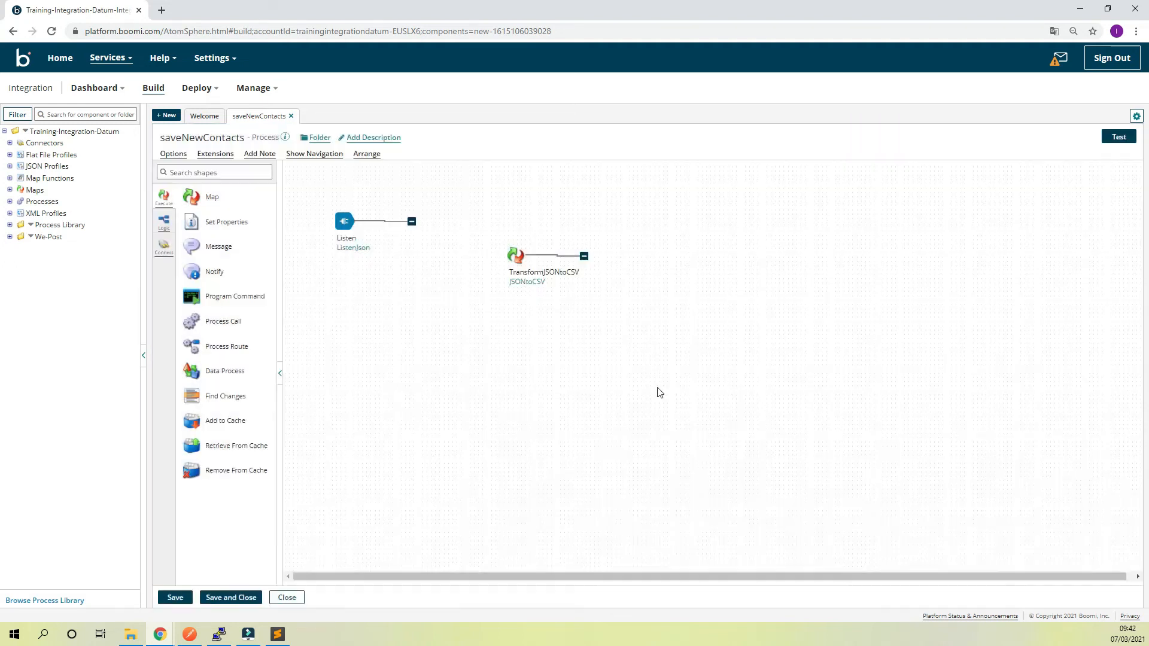
{"action": "left_click_drag", "start_coordinate": [513, 258], "coordinate": [455, 226]}
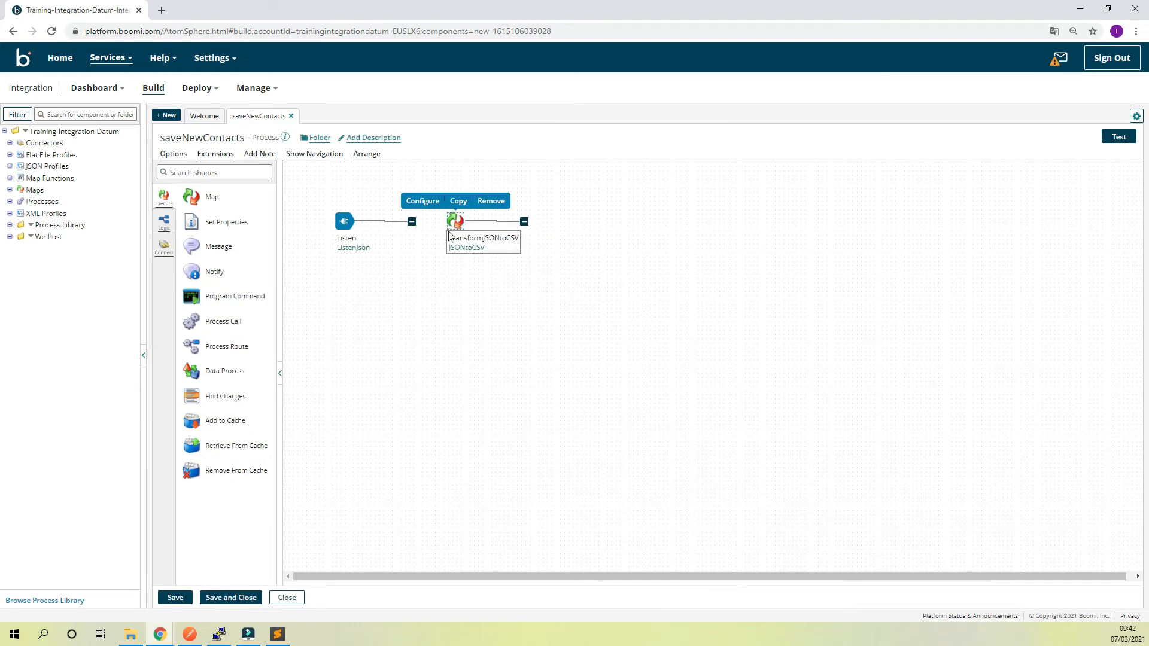
Add a Set Properties shape named DefineProperties after TransformJSONtoCSV, with the SFTP File Name document property to set
{"action": "left_click_drag", "start_coordinate": [215, 221], "coordinate": [612, 229]}
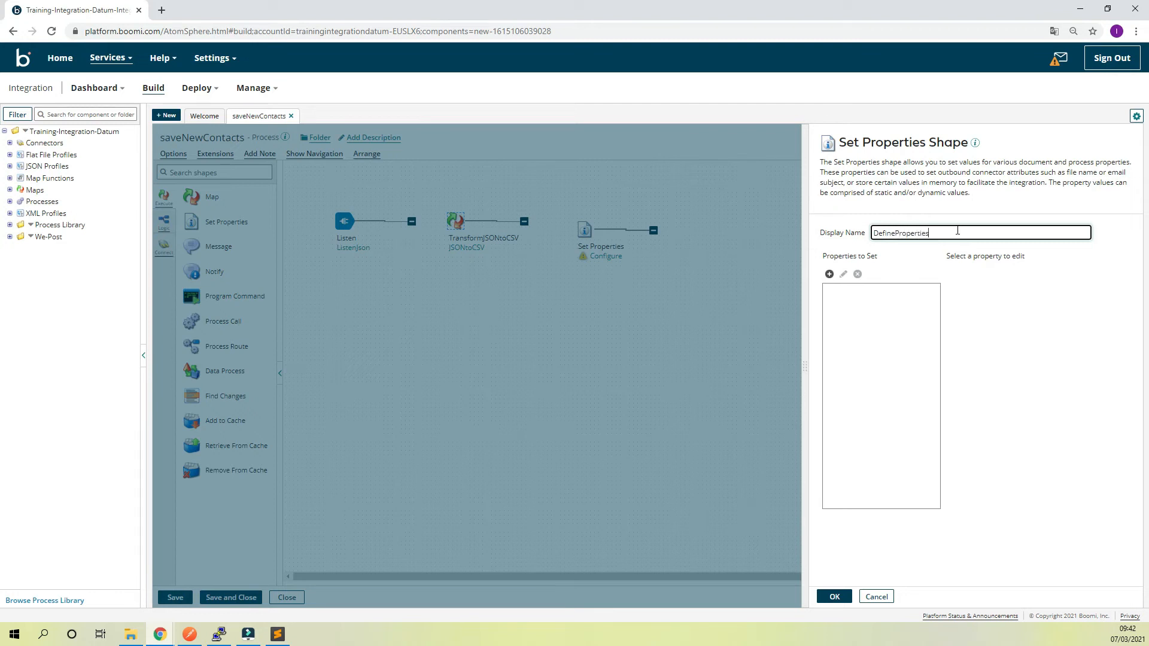
{"action": "left_click", "coordinate": [875, 303]}
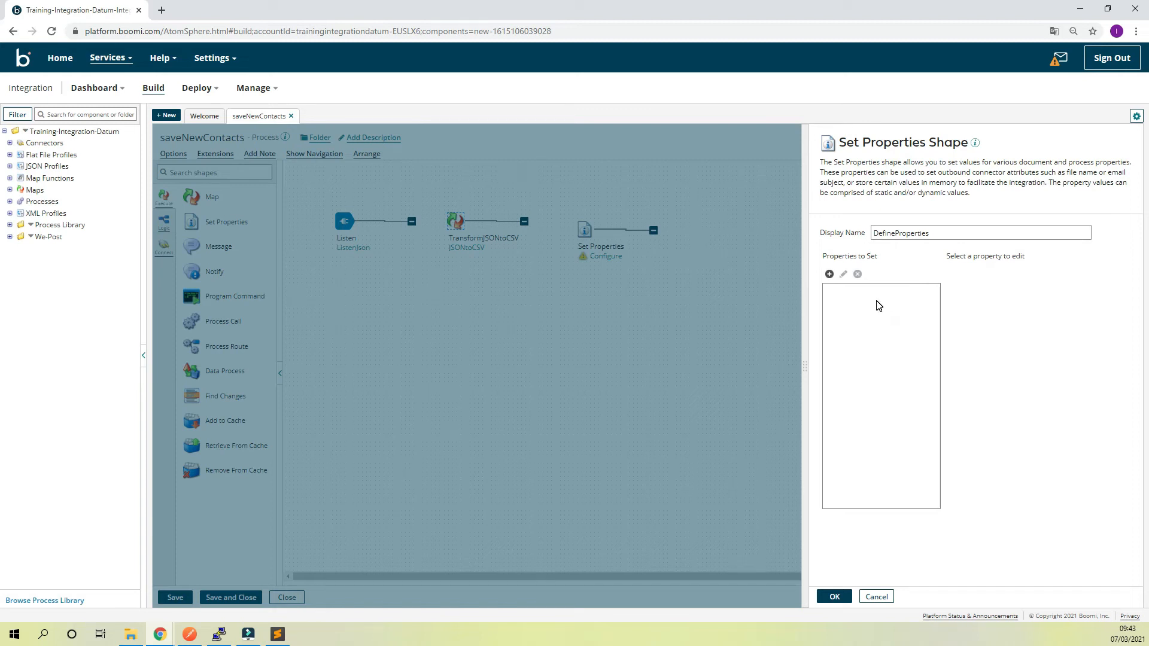
{"action": "left_click", "coordinate": [829, 275]}
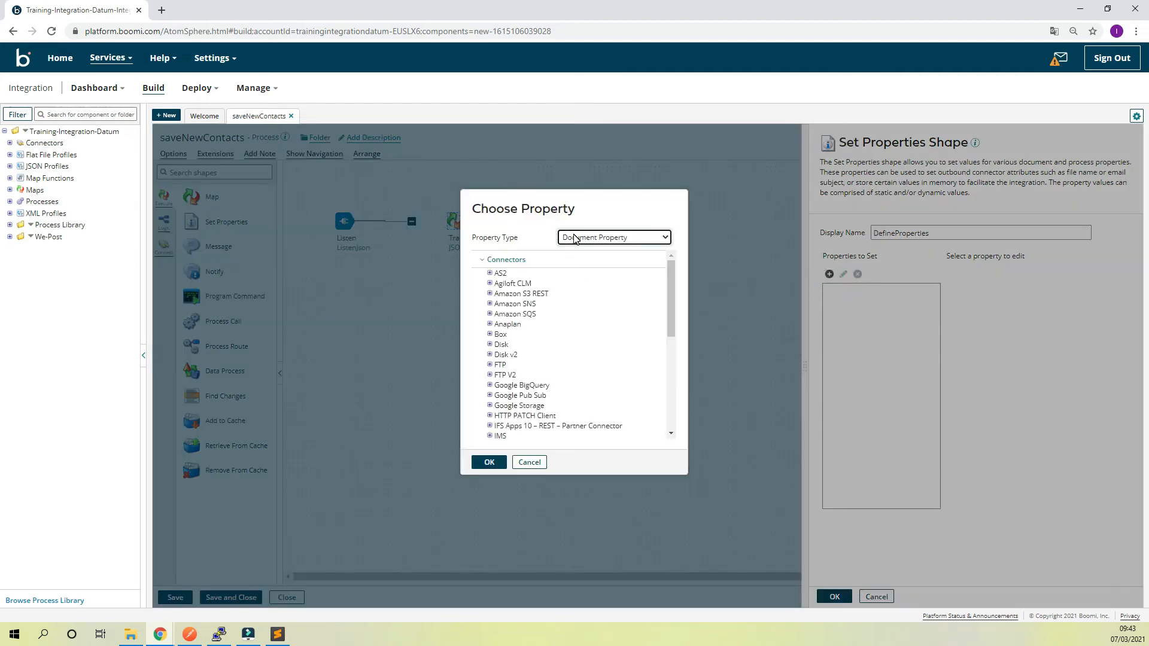
{"action": "scroll", "coordinate": [619, 291], "scroll_direction": "down", "scroll_amount": 5}
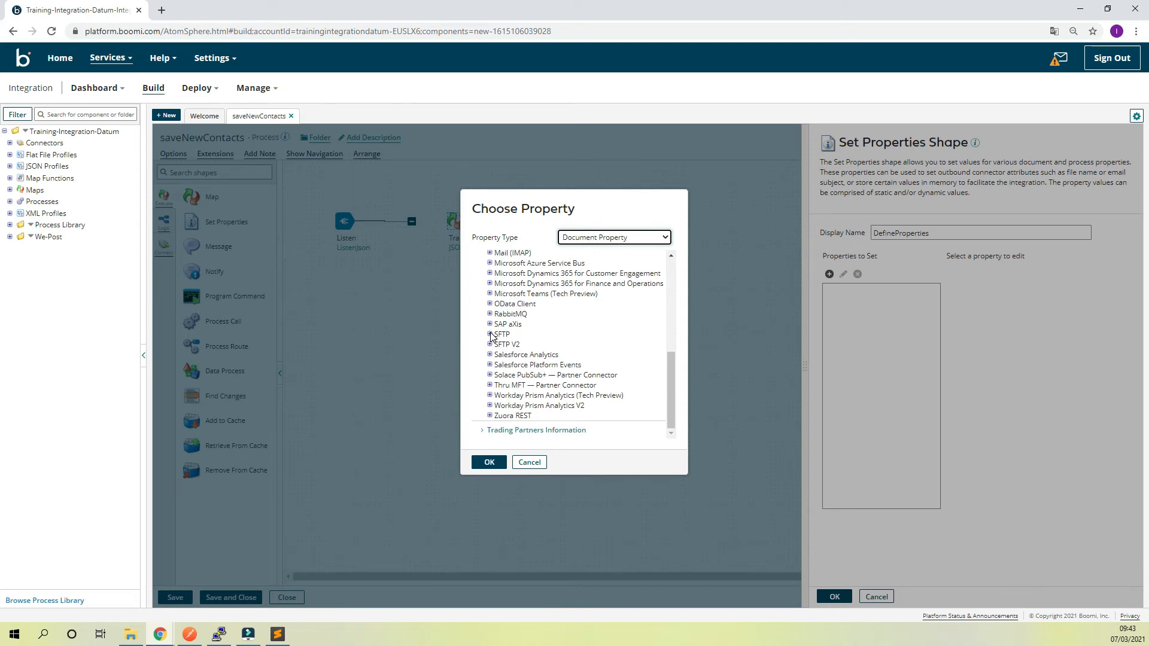
{"action": "left_click", "coordinate": [490, 334]}
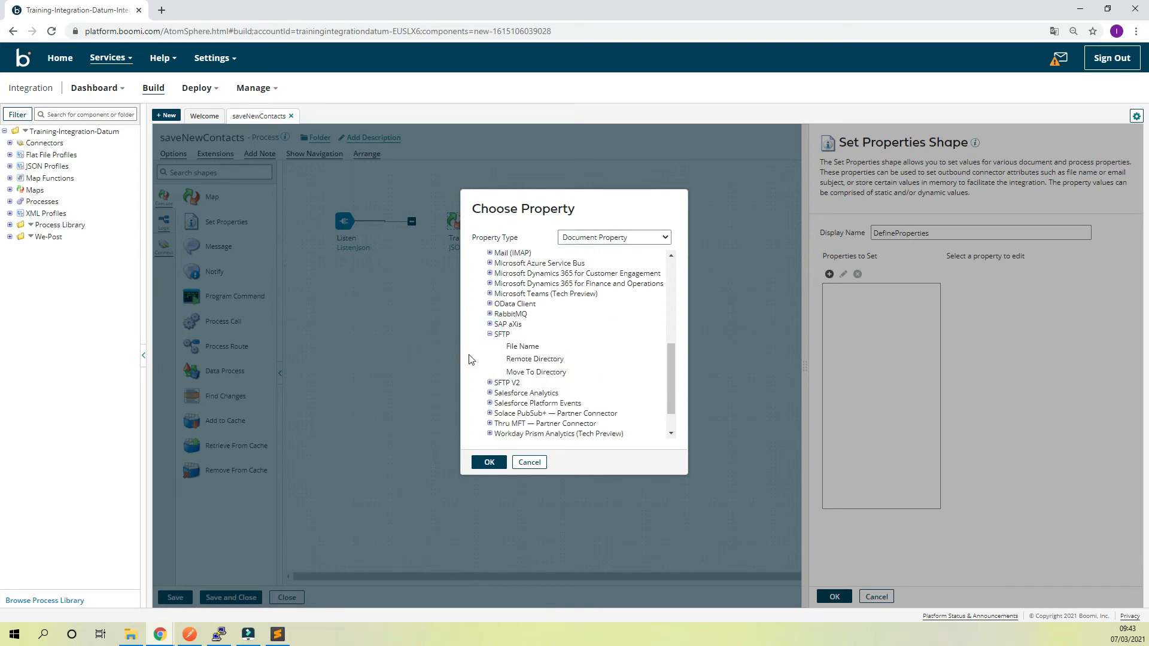
{"action": "left_click", "coordinate": [532, 345]}
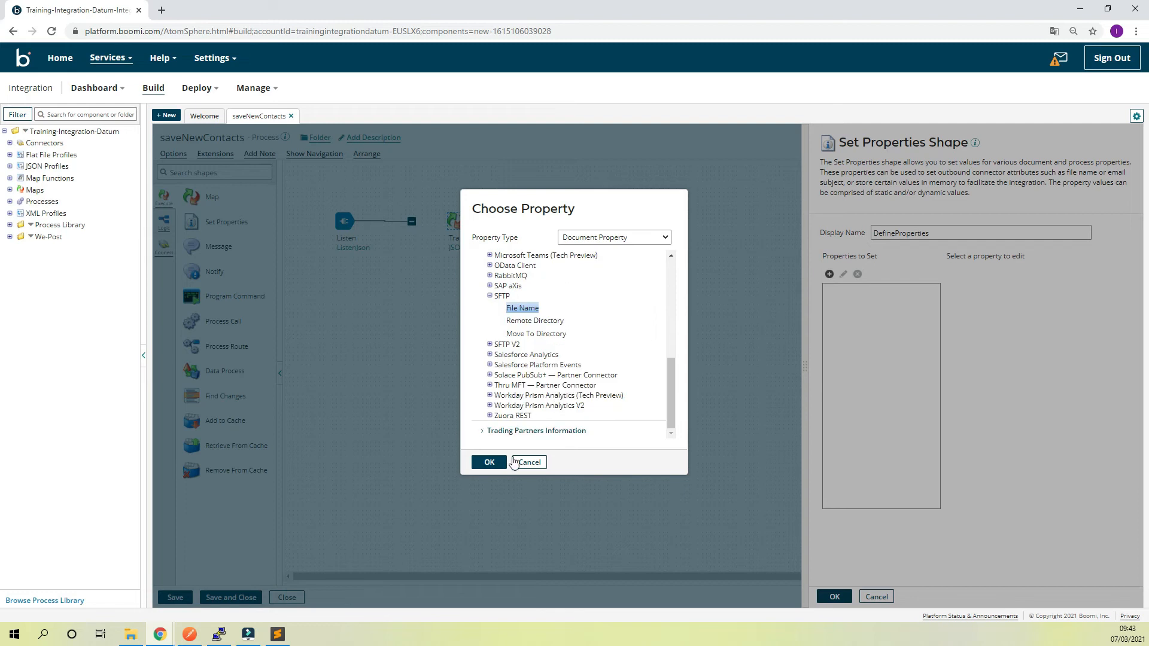
{"action": "left_click", "coordinate": [491, 467]}
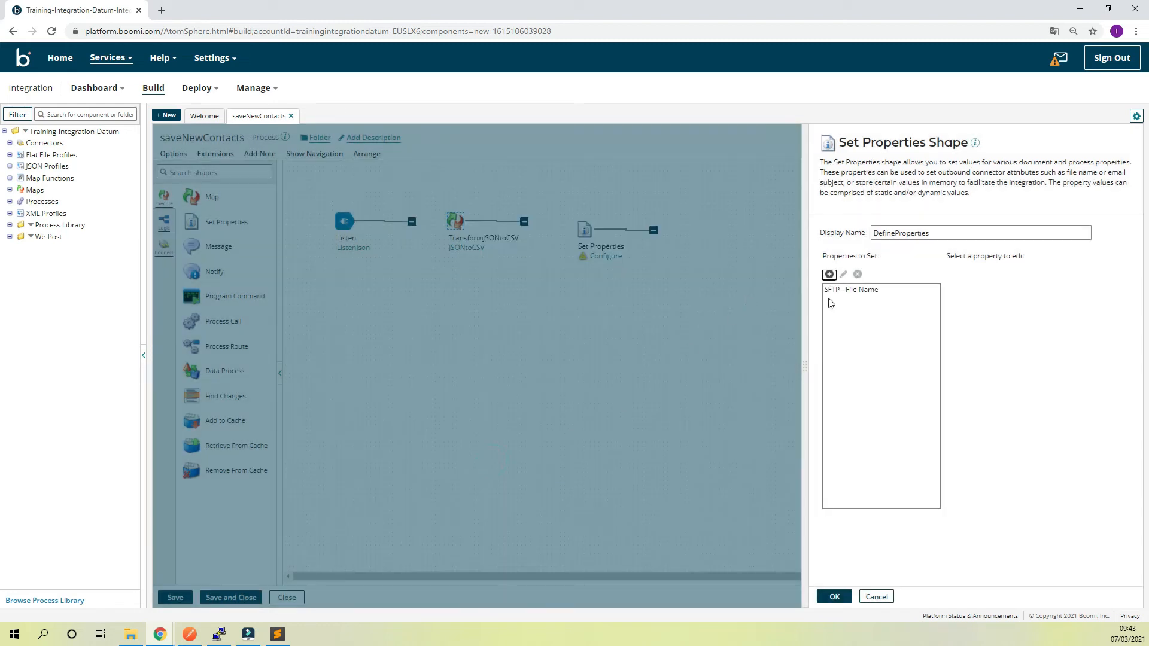
Give the SFTP File Name property a static parameter value of NewContactDetails and apply the Set Properties shape's configuration
{"action": "left_click", "coordinate": [841, 291]}
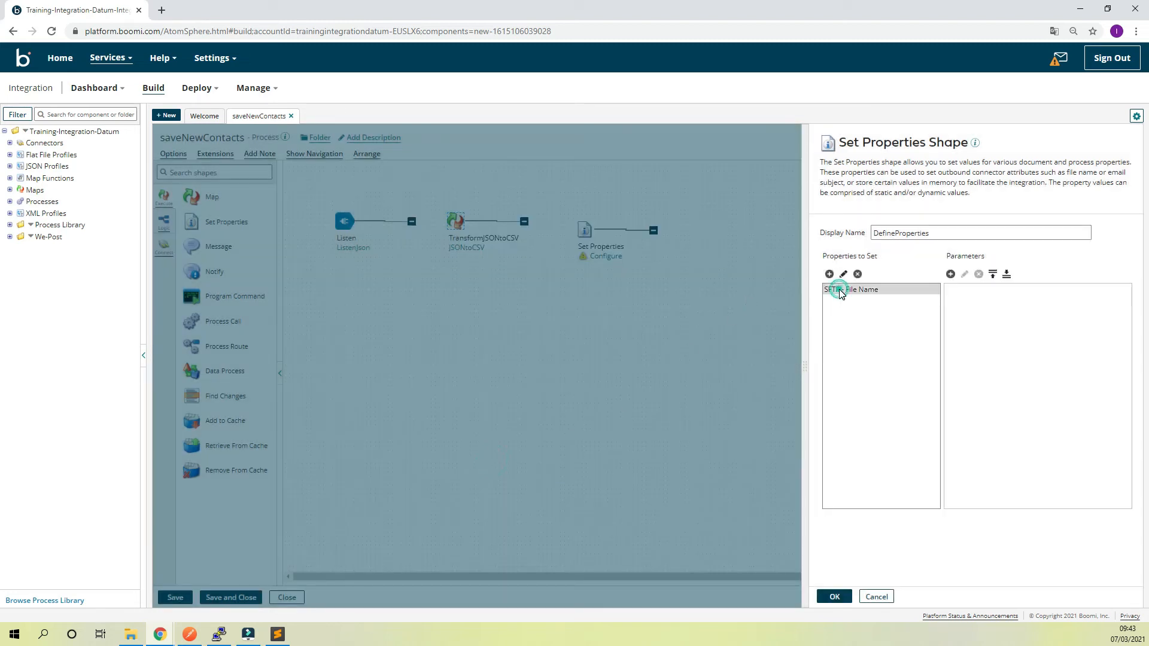
{"action": "left_click", "coordinate": [951, 275]}
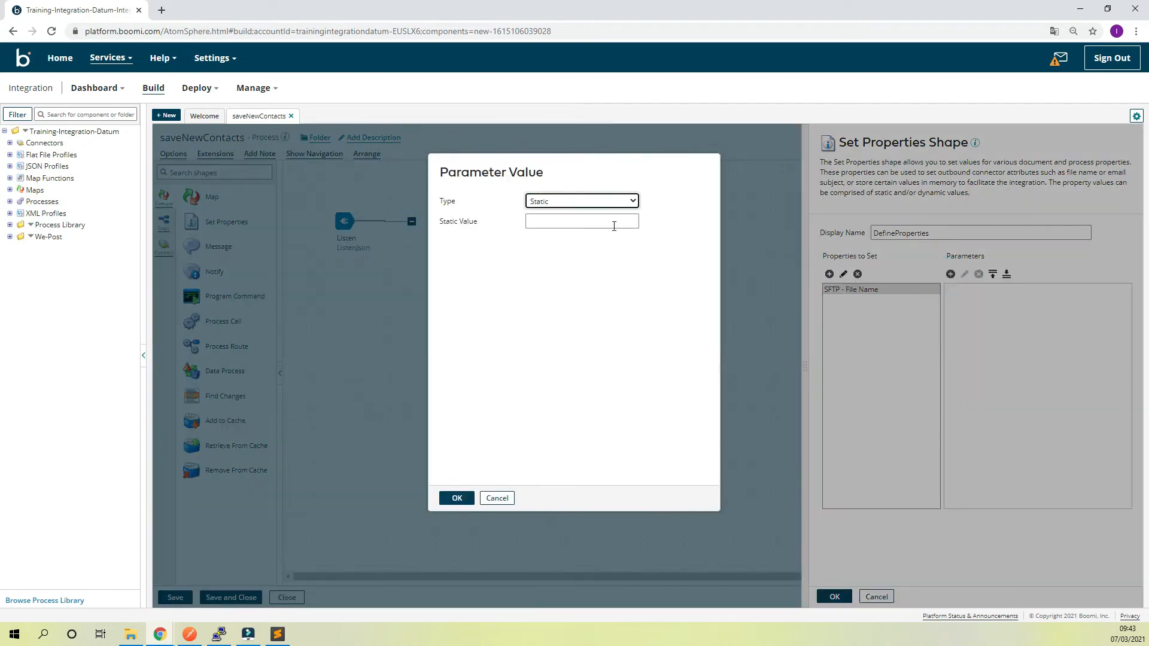
{"action": "left_click", "coordinate": [614, 225]}
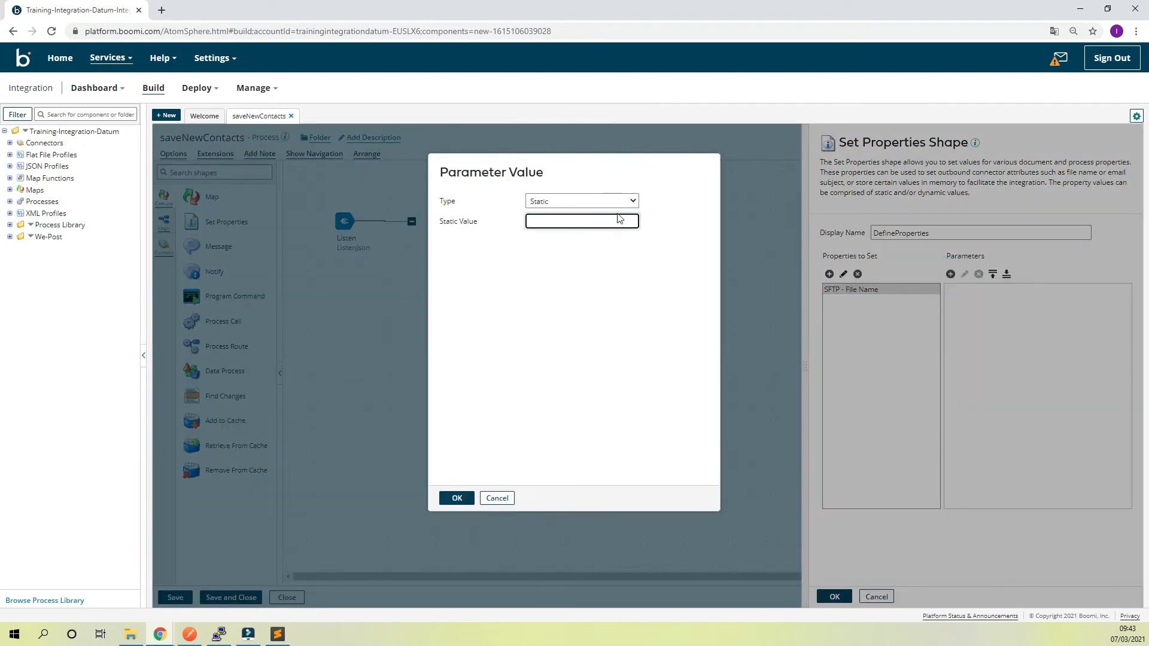
{"action": "left_click", "coordinate": [630, 201]}
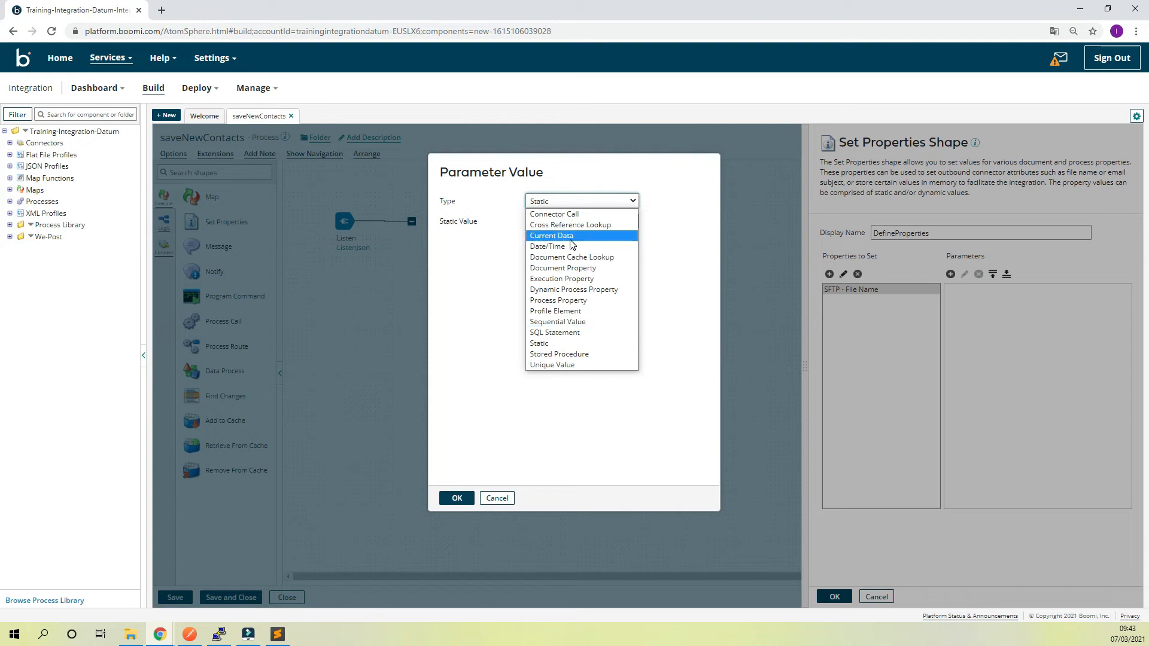
{"action": "left_click", "coordinate": [596, 200]}
{"action": "left_click", "coordinate": [597, 221]}
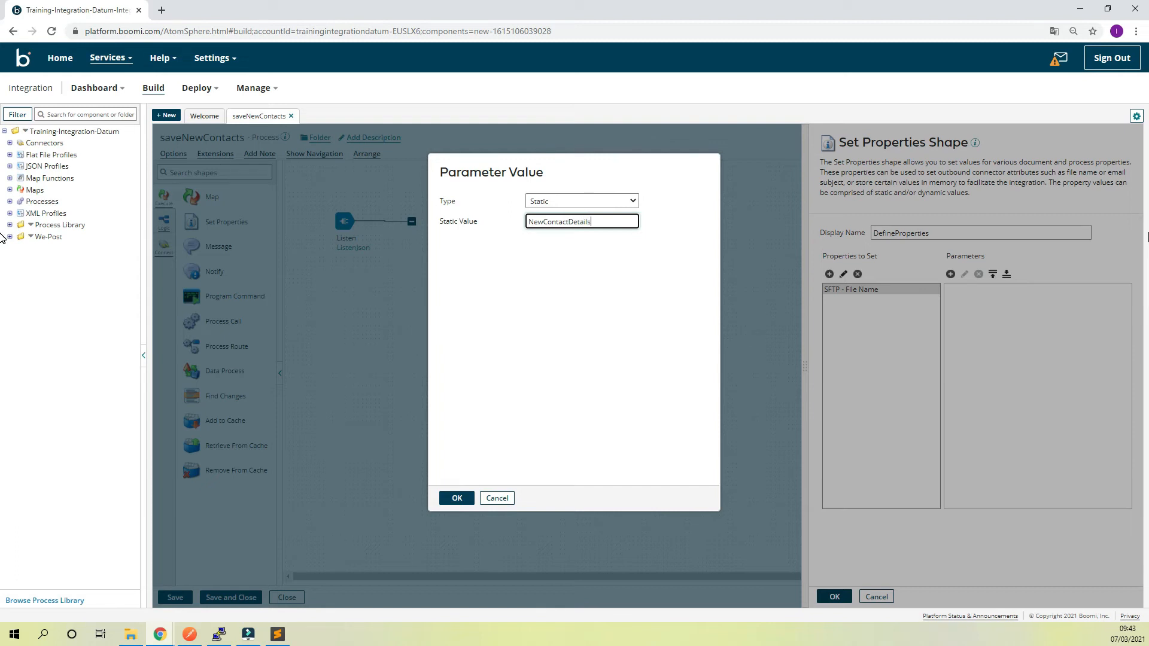
{"action": "left_click", "coordinate": [456, 498]}
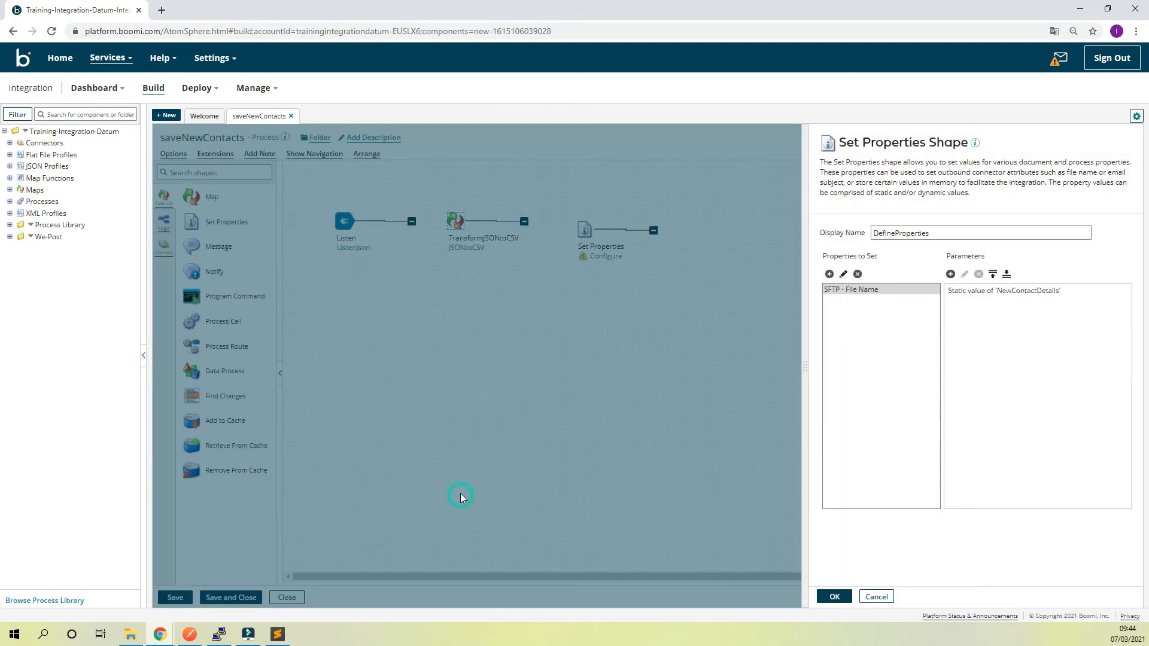
{"action": "left_click", "coordinate": [834, 598]}
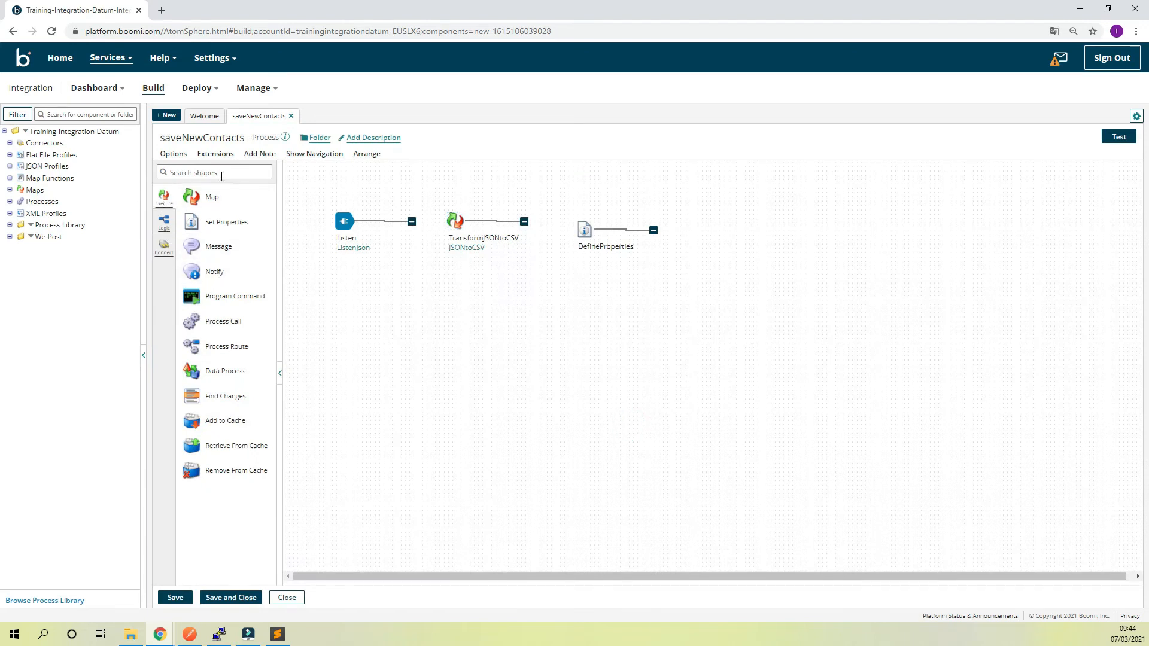
Search the shapes for "sft" and add an SFTP connector shape after DefineProperties
{"action": "left_click", "coordinate": [220, 173]}
{"action": "type", "text": "sft"}
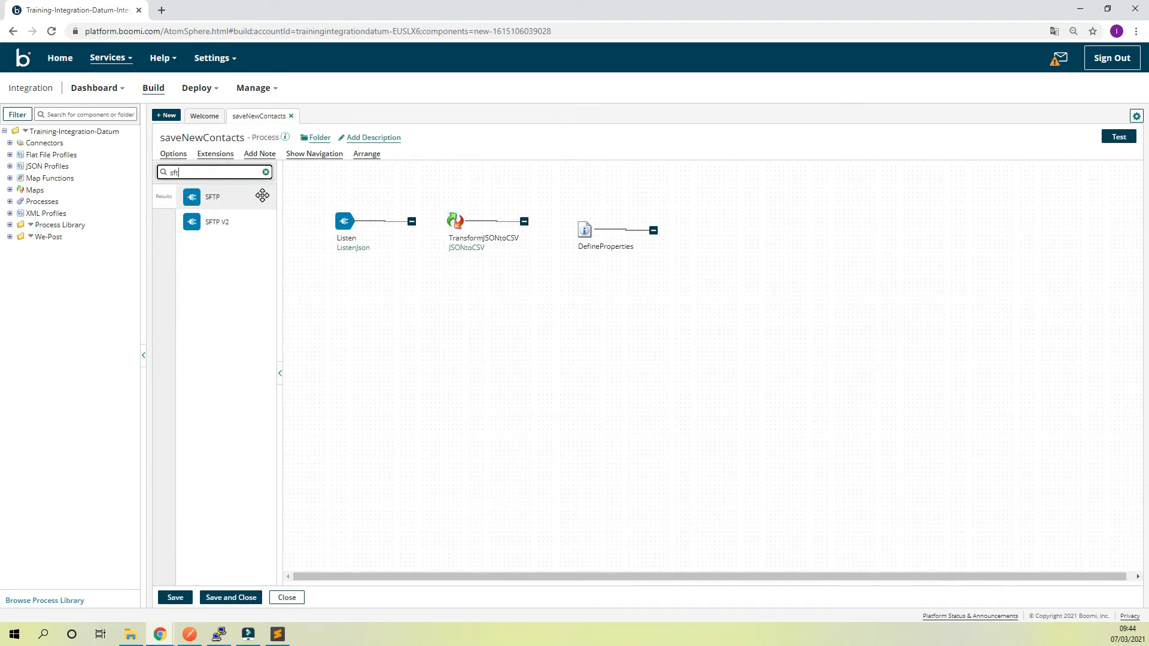
{"action": "left_click_drag", "start_coordinate": [262, 195], "coordinate": [726, 239]}
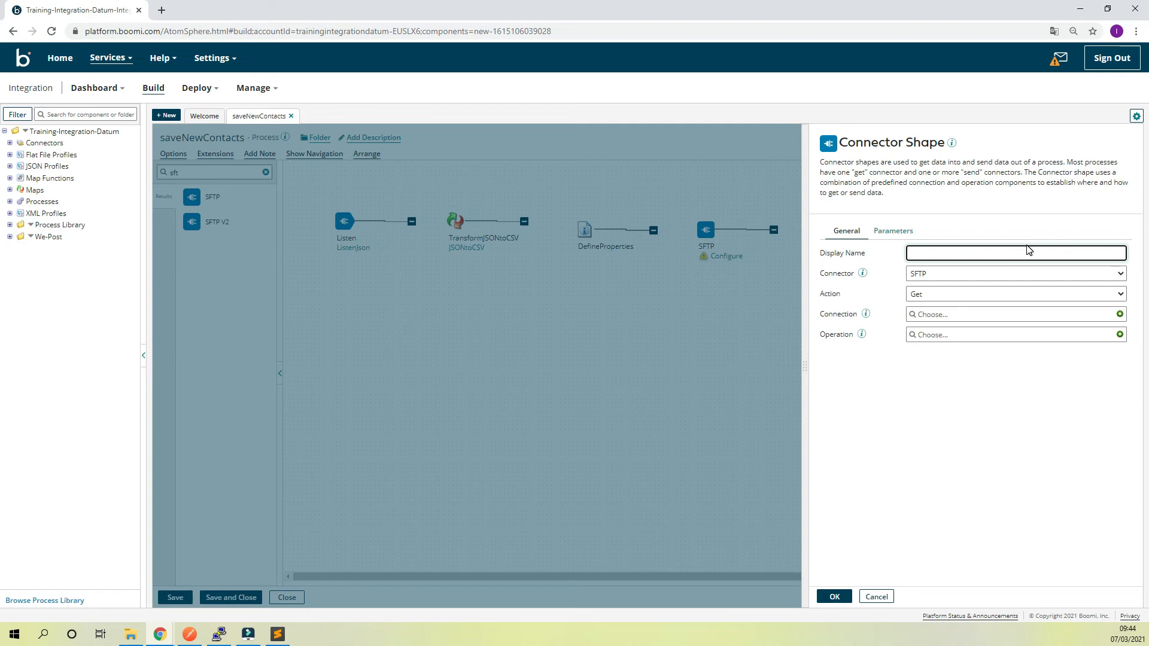
Name the SFTP connector shape Save CSV, set its action to Send and choose the Lightsail Conf connection
{"action": "type", "text": "ave CSV"}
{"action": "left_click", "coordinate": [955, 296]}
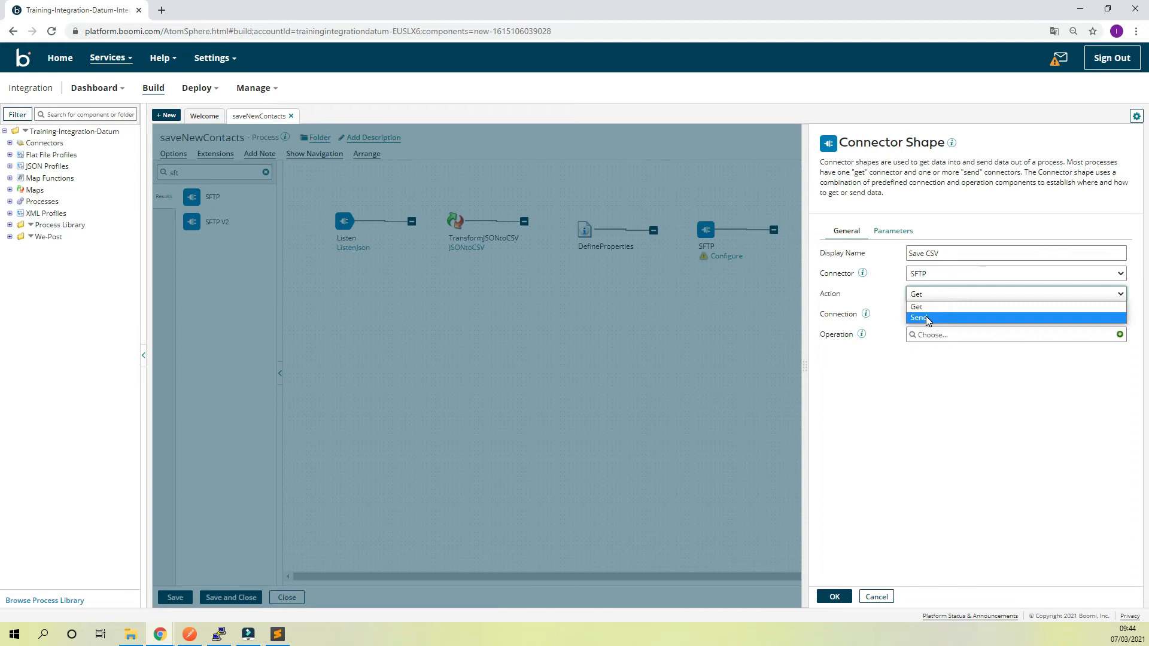
{"action": "left_click", "coordinate": [927, 319]}
{"action": "left_click", "coordinate": [1075, 316]}
{"action": "left_click", "coordinate": [917, 360]}
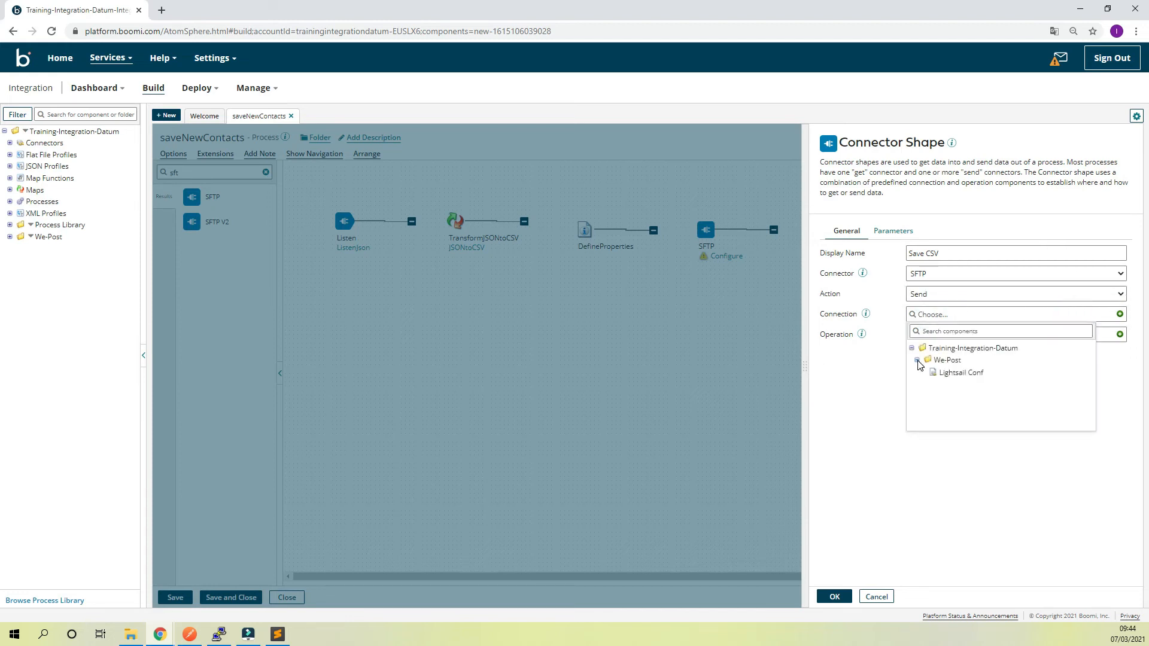
{"action": "left_click", "coordinate": [958, 373]}
{"action": "left_click", "coordinate": [966, 335]}
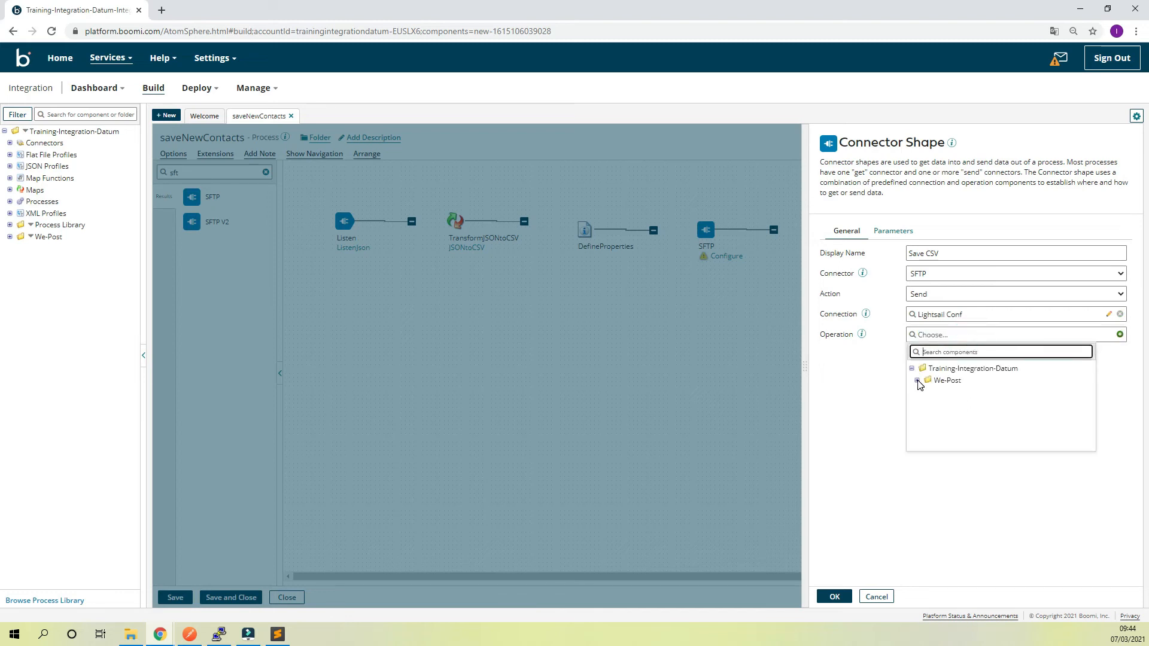
{"action": "left_click", "coordinate": [918, 382]}
{"action": "left_click", "coordinate": [879, 393]}
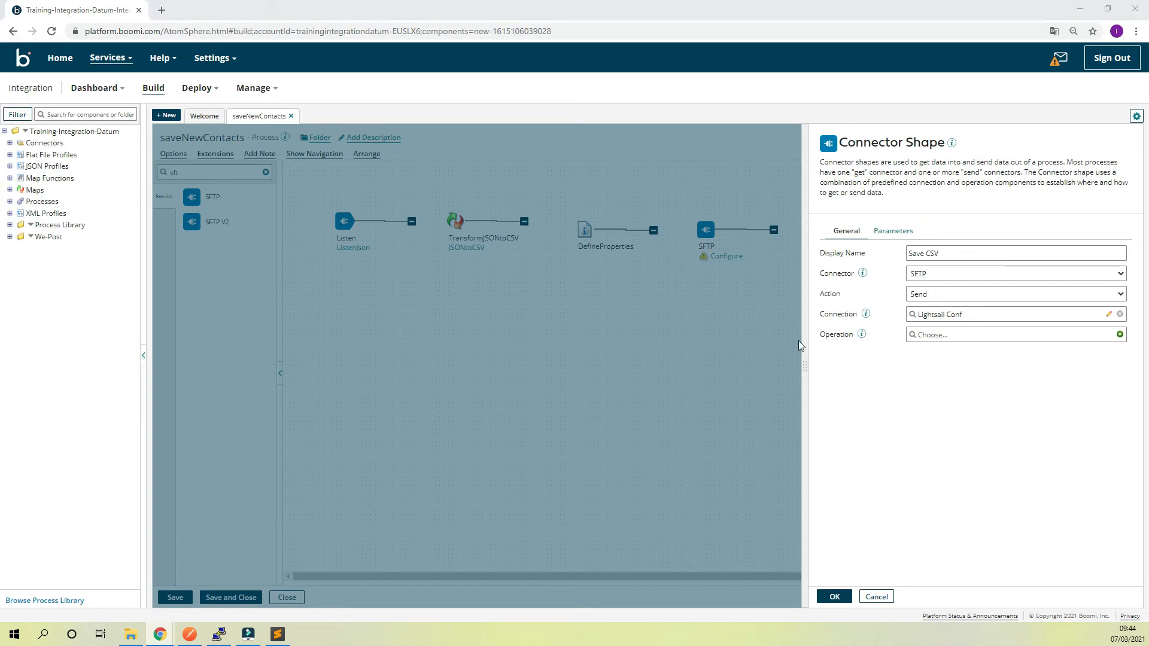
Create a new operation for the SFTP connector and set its remote directory to /home/bitnami/we_post_01/
{"action": "left_click", "coordinate": [1121, 336]}
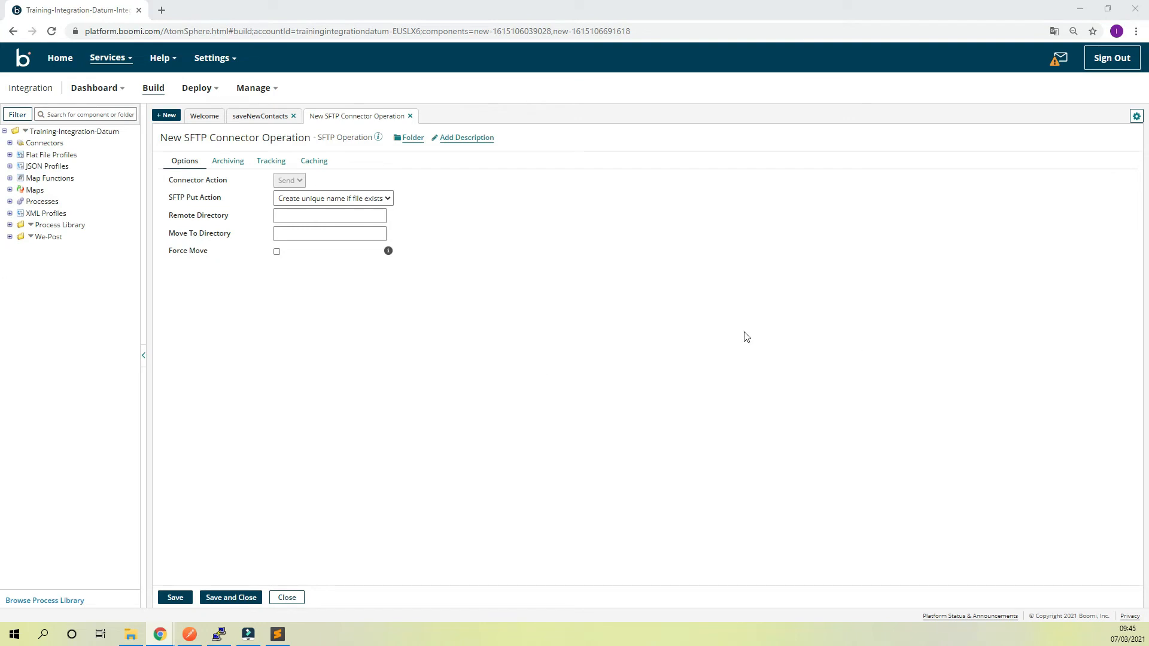
{"action": "left_click", "coordinate": [301, 216]}
{"action": "type", "text": "/home/bitnami/we_post_01/"}
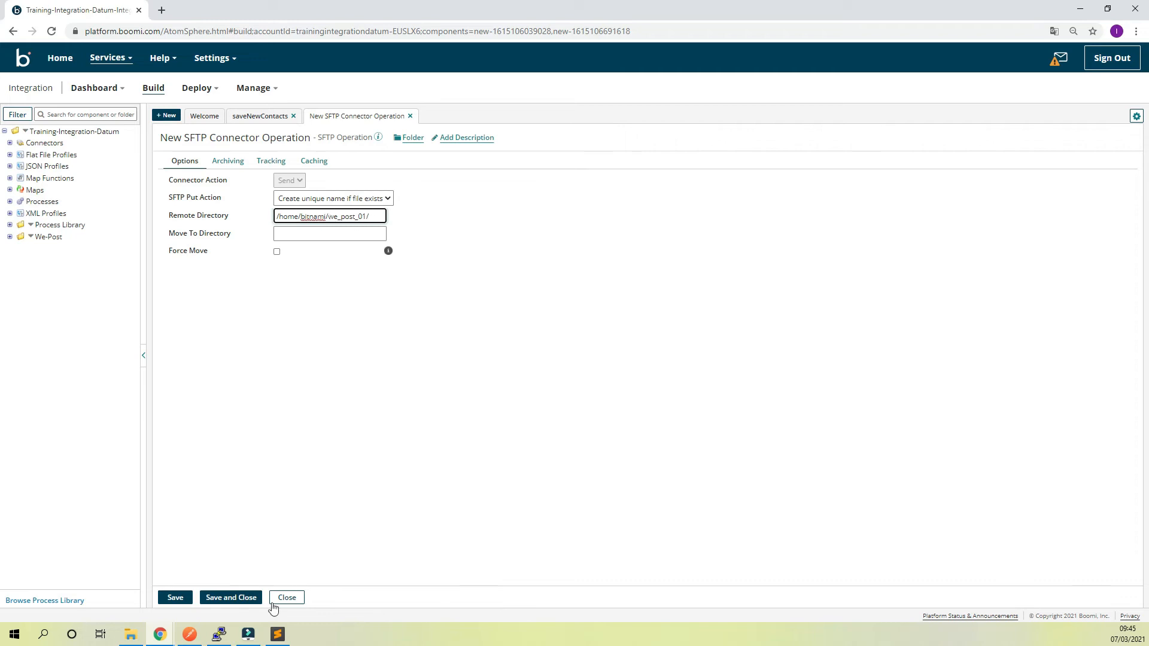
Switch to the server terminal, print the path of the directory above we_post_01, and return to we_post_01
{"action": "left_click", "coordinate": [219, 634]}
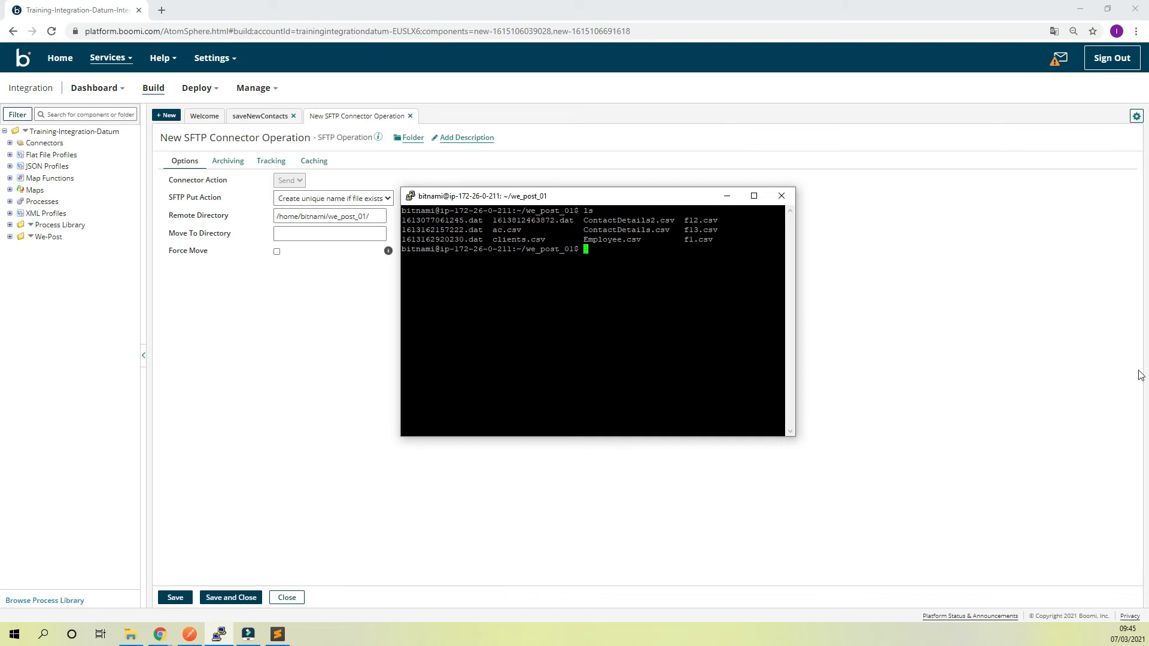
{"action": "type", "text": "cd .."}
{"action": "key", "text": "Return"}
{"action": "type", "text": "pwd"}
{"action": "key", "text": "Return"}
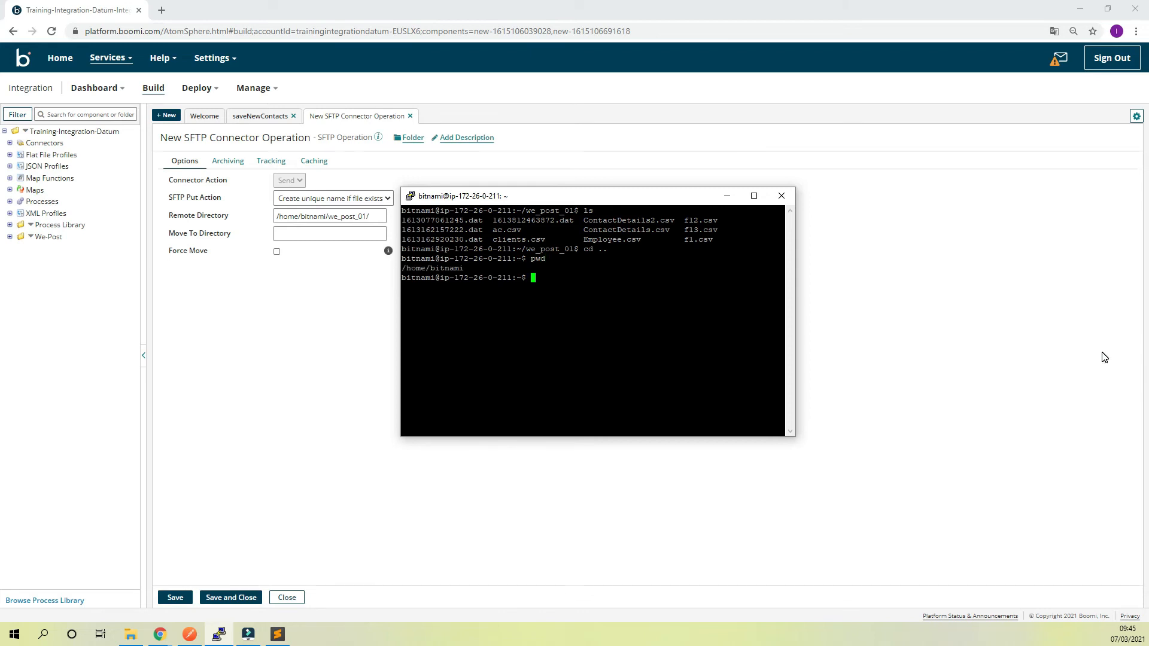
{"action": "type", "text": "cd we_"}
{"action": "key", "text": "Tab"}
{"action": "type", "text": "01"}
{"action": "key", "text": "Return"}
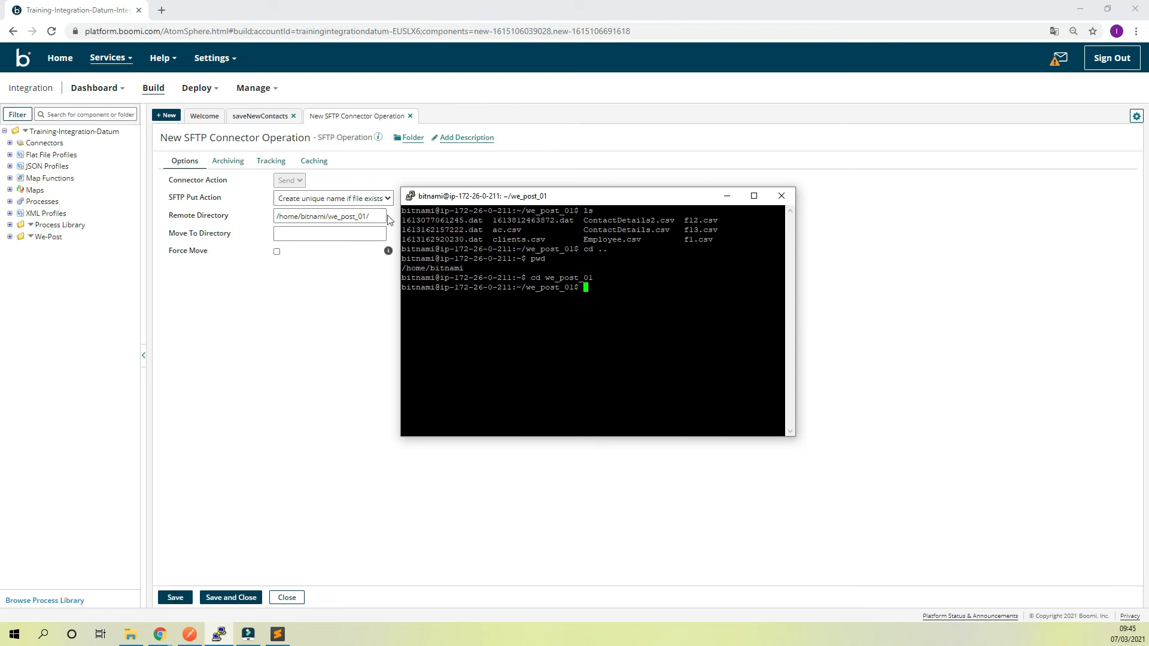
Name the SFTP operation folder, save and close it, and apply the Save CSV connector's configuration
{"action": "left_click", "coordinate": [313, 385]}
{"action": "left_click", "coordinate": [284, 138]}
{"action": "left_click_drag", "start_coordinate": [295, 138], "coordinate": [78, 147]}
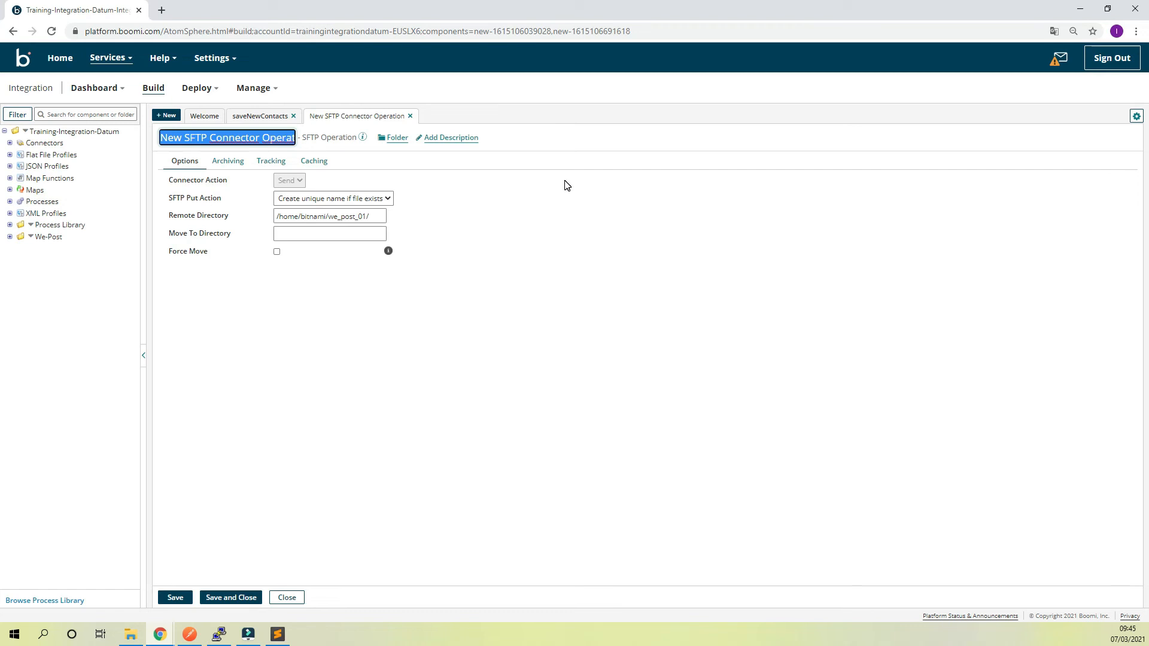
{"action": "type", "text": "oper"}
{"action": "key", "text": "BackSpace"}
{"action": "type", "text": "folder"}
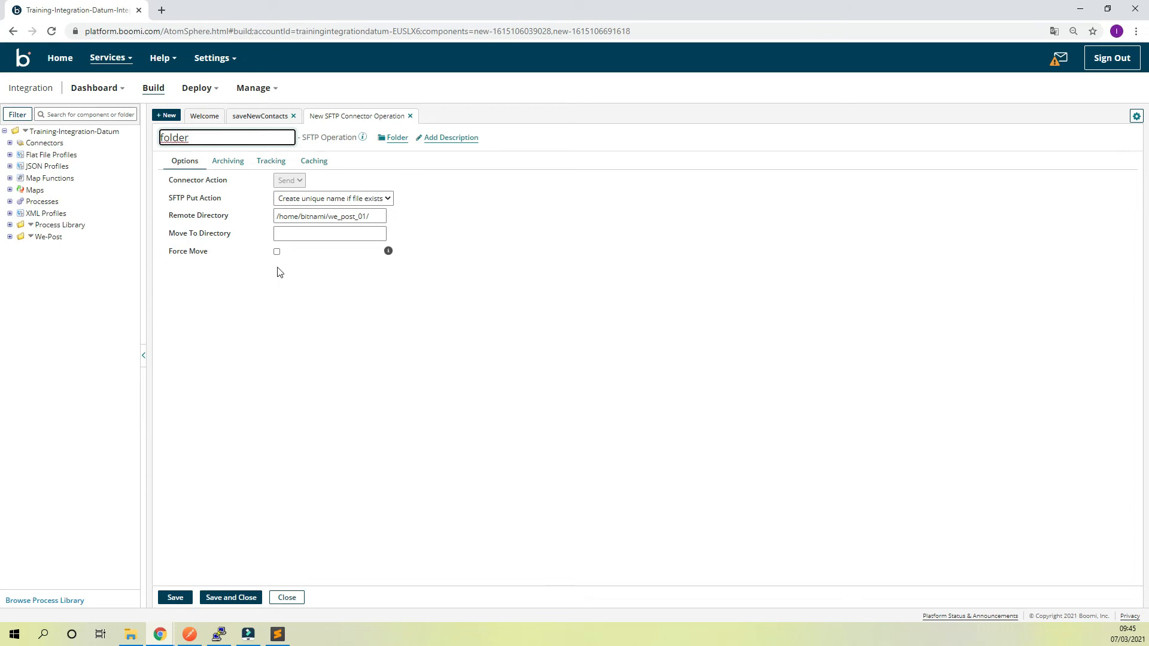
{"action": "left_click", "coordinate": [237, 599]}
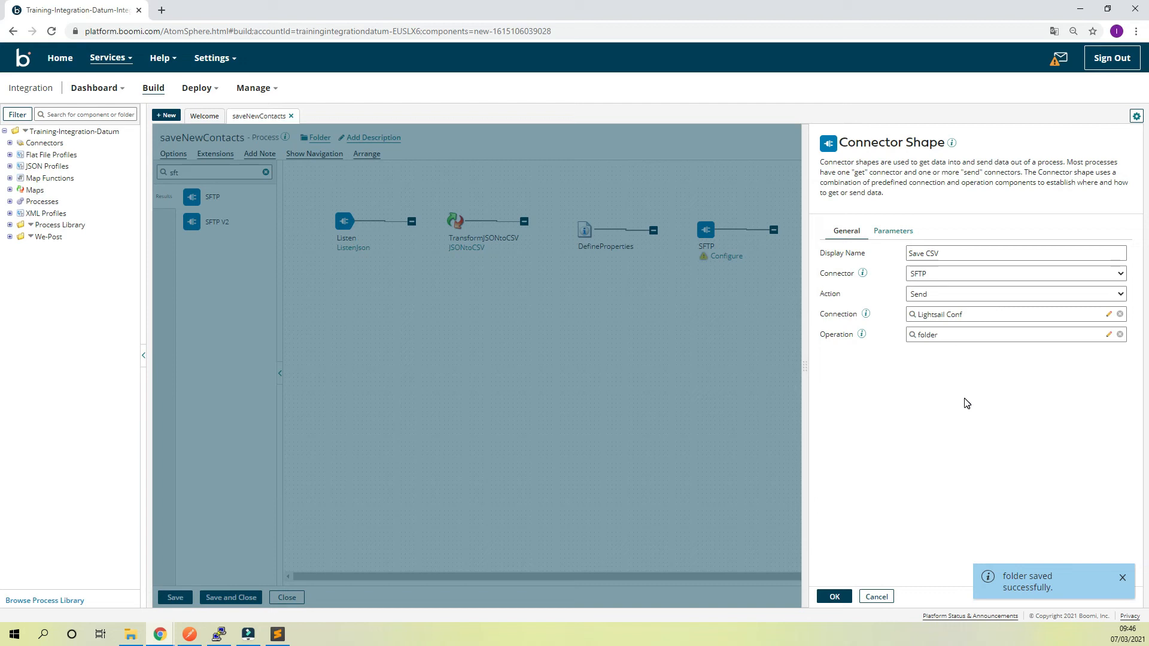
{"action": "left_click", "coordinate": [836, 598]}
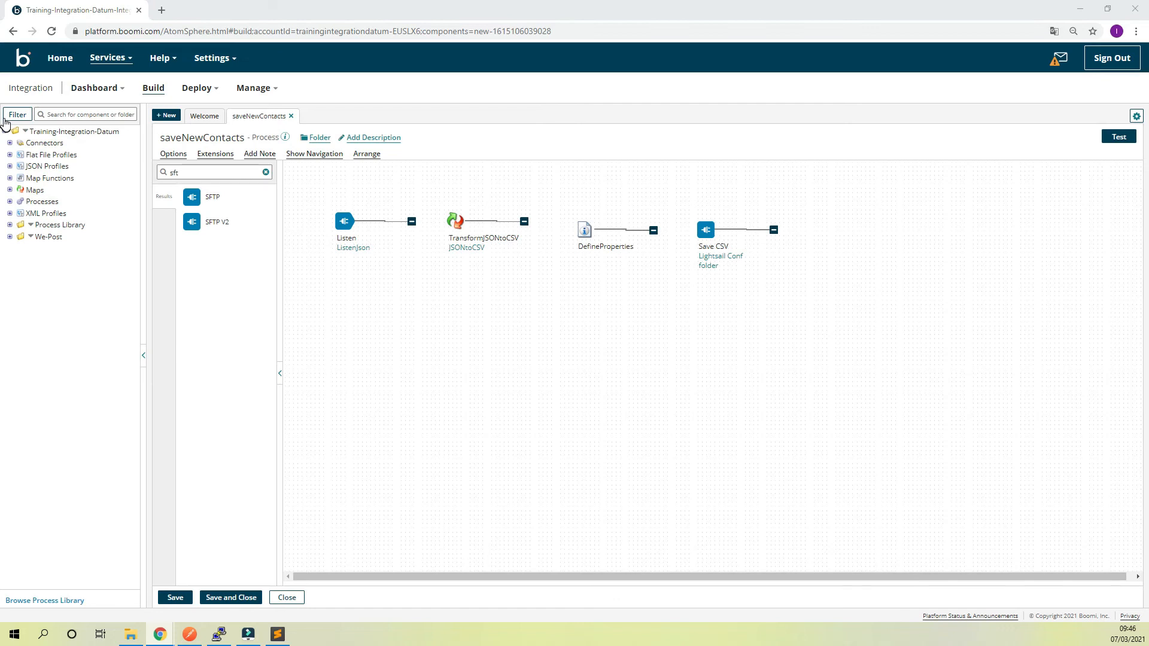
Connect the process shapes in sequence: Listen to TransformJSONtoCSV, then to DefineProperties, then to Save CSV
{"action": "left_click_drag", "start_coordinate": [411, 219], "coordinate": [453, 221]}
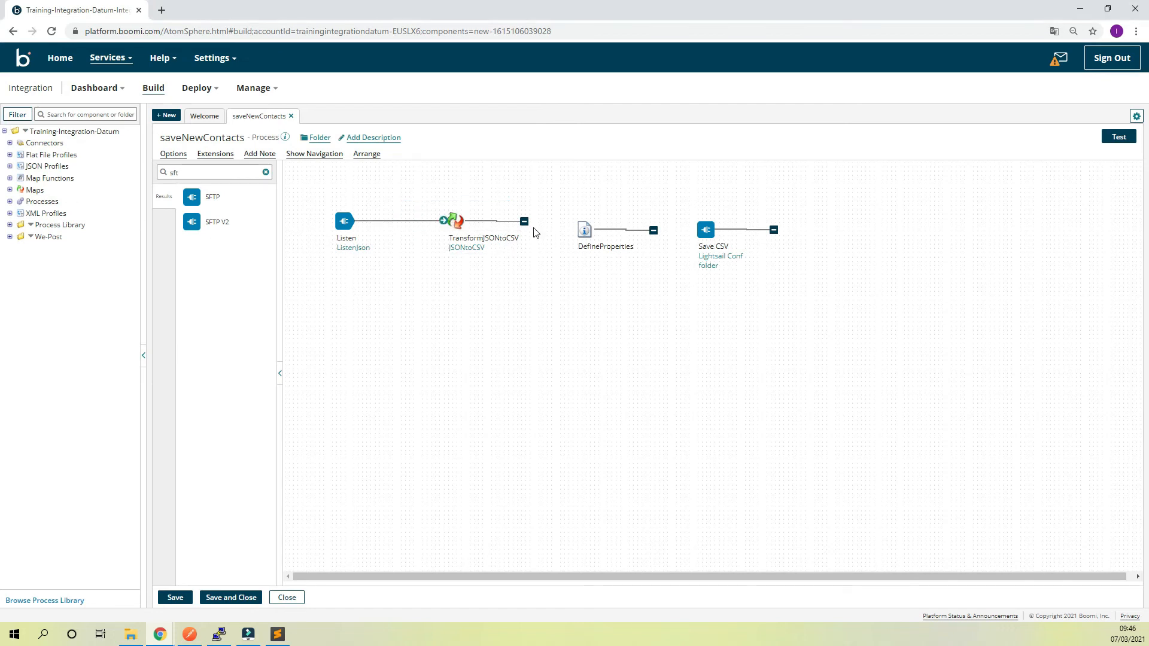
{"action": "left_click_drag", "start_coordinate": [524, 222], "coordinate": [585, 230]}
{"action": "left_click_drag", "start_coordinate": [654, 231], "coordinate": [709, 233]}
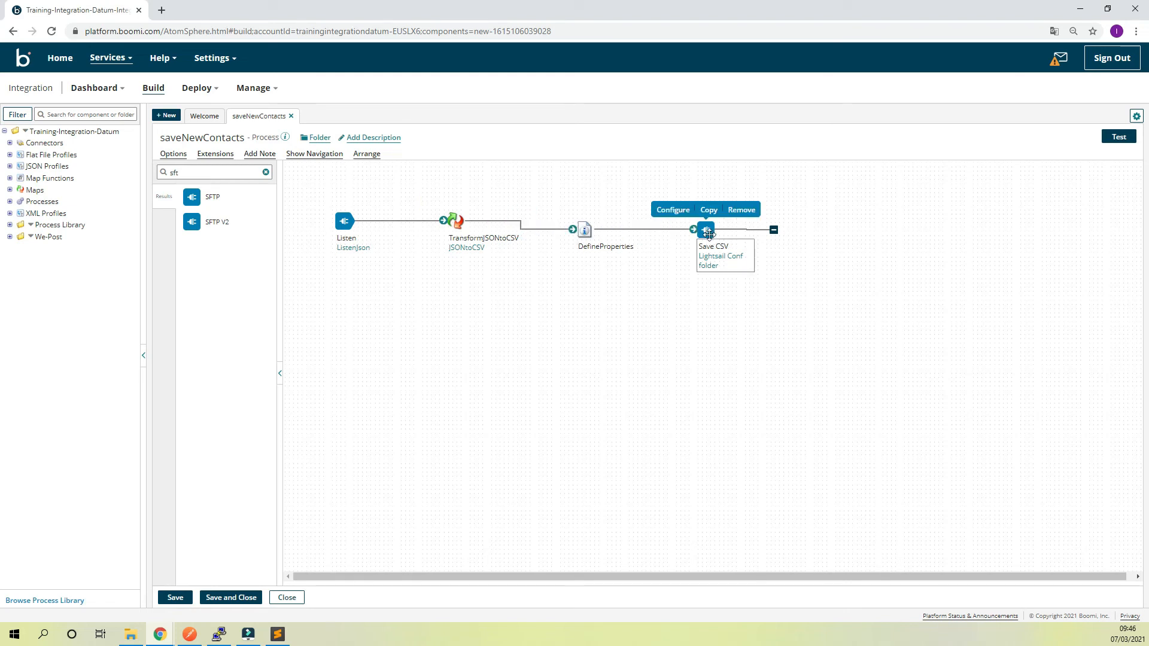
Add a Stop shape named Stop, connect Save CSV to it, and save the saveNewContacts process
{"action": "double_click", "coordinate": [200, 172]}
{"action": "type", "text": "stop"}
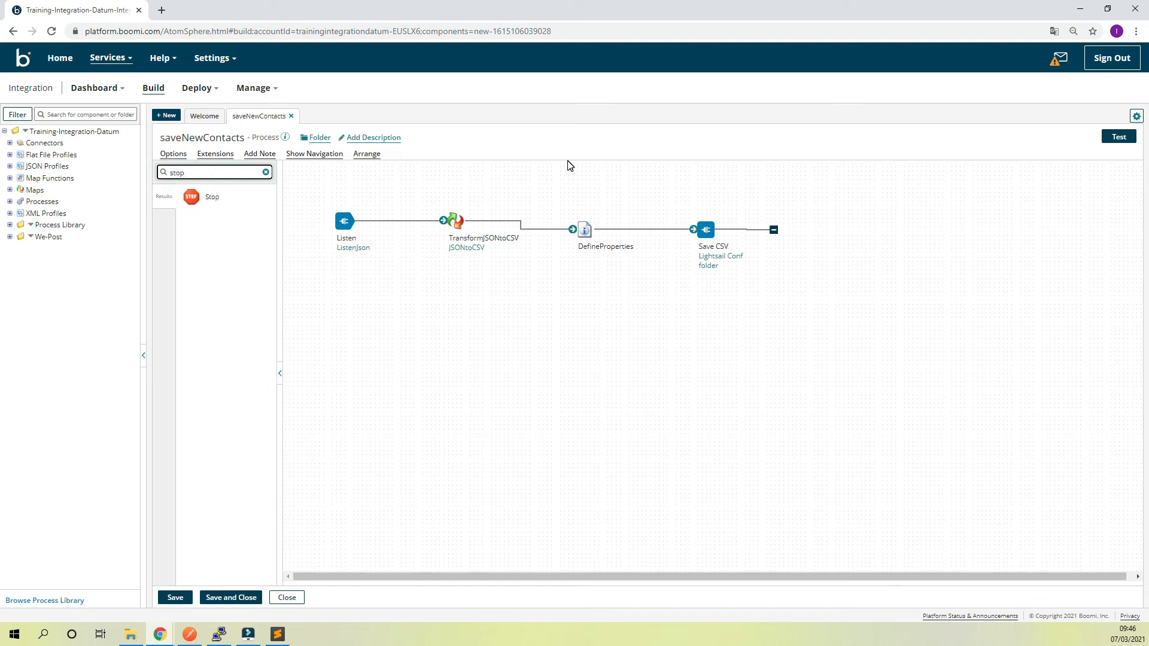
{"action": "left_click_drag", "start_coordinate": [191, 197], "coordinate": [832, 243]}
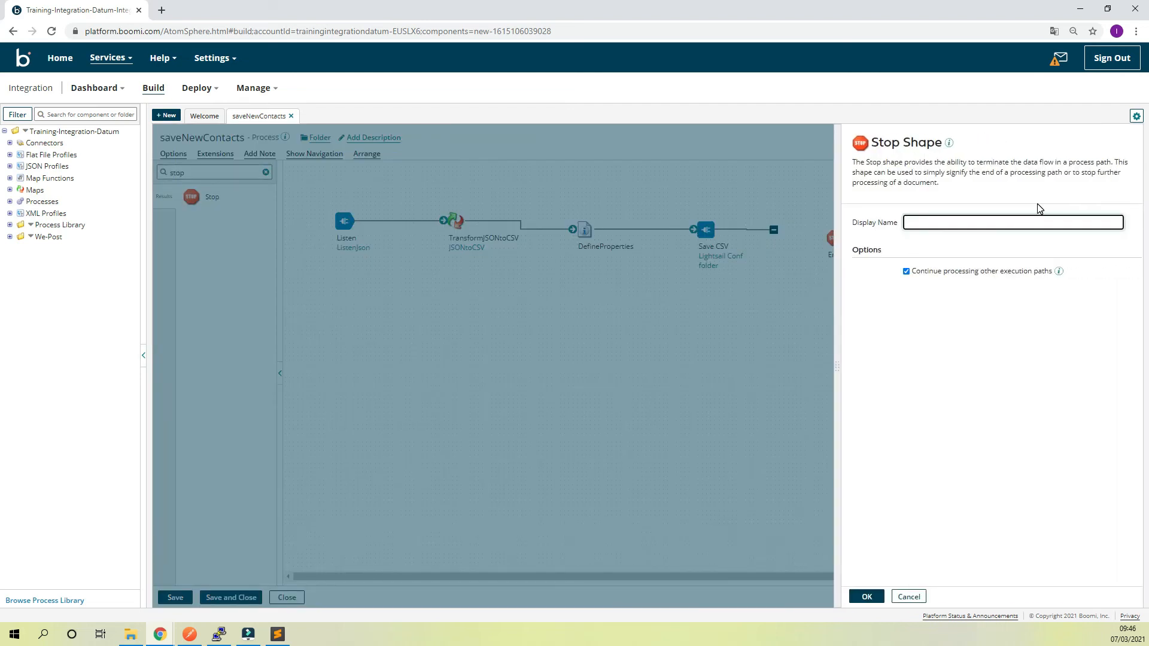
{"action": "type", "text": "Stop"}
{"action": "left_click", "coordinate": [867, 597]}
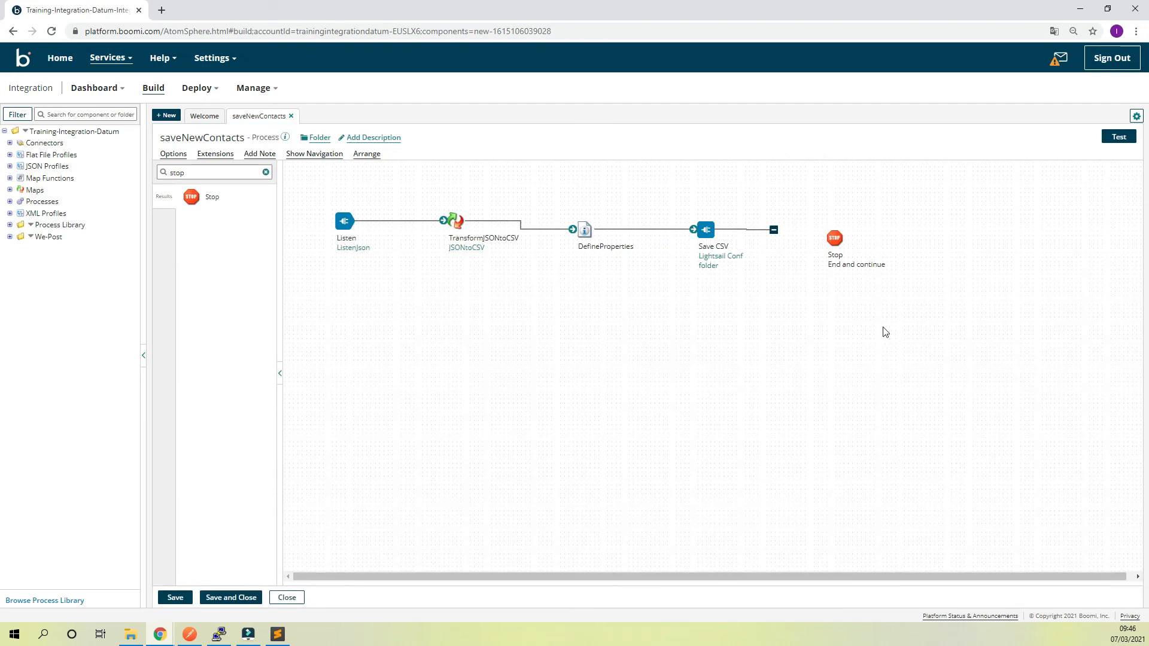
{"action": "left_click_drag", "start_coordinate": [774, 230], "coordinate": [839, 239]}
{"action": "left_click", "coordinate": [179, 598]}
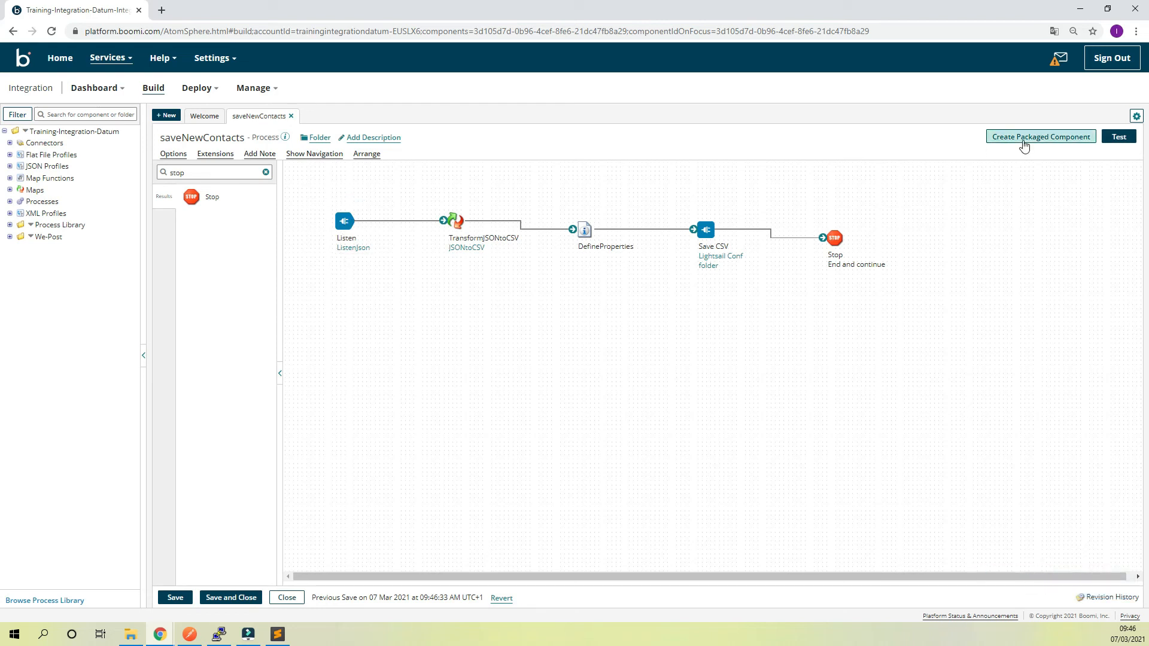
Create a packaged component of saveNewContacts without a version name or notes, and start its deployment up to the environment choice
{"action": "mouse_move", "coordinate": [348, 252]}
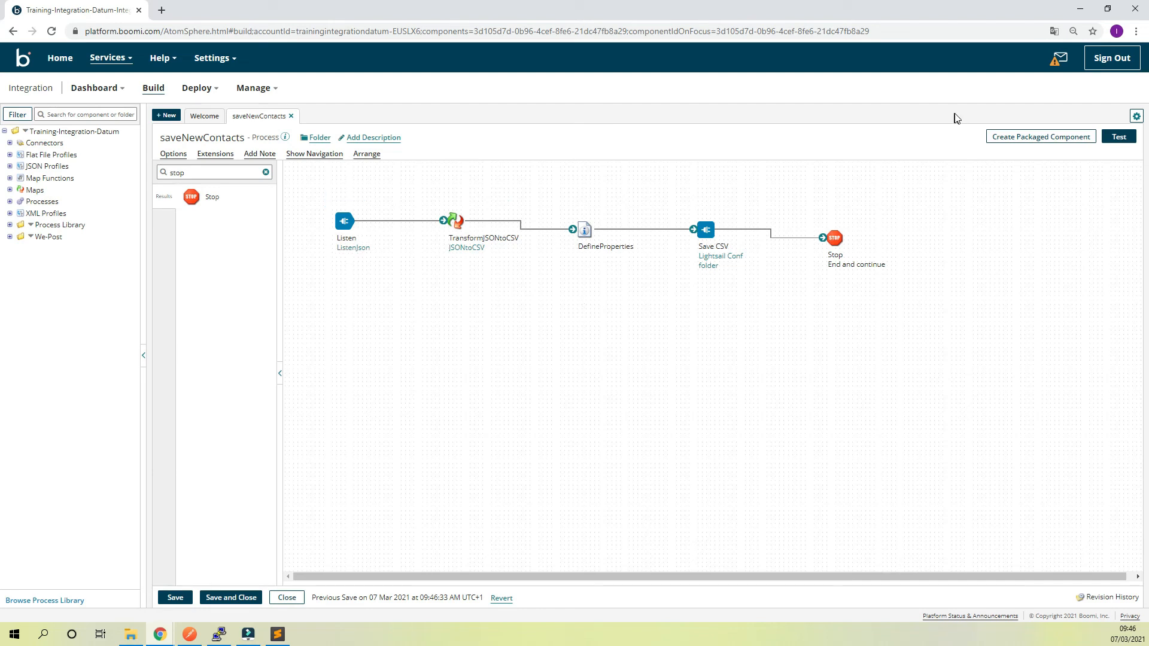
{"action": "left_click", "coordinate": [1038, 139]}
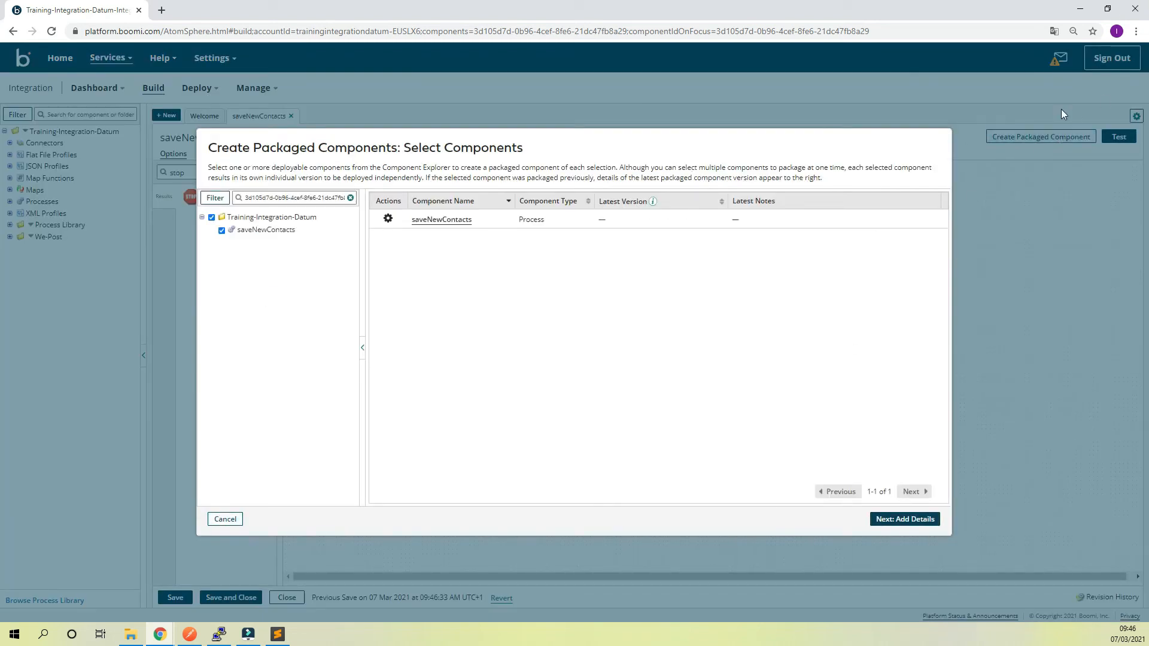
{"action": "left_click", "coordinate": [911, 520]}
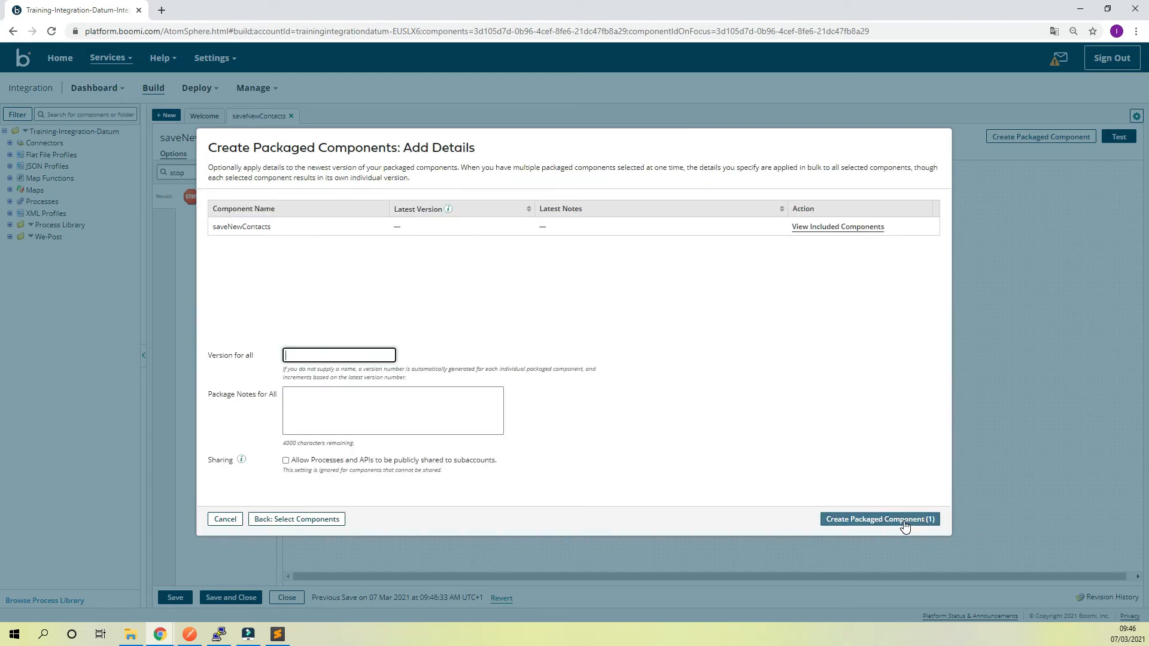
{"action": "left_click", "coordinate": [293, 354]}
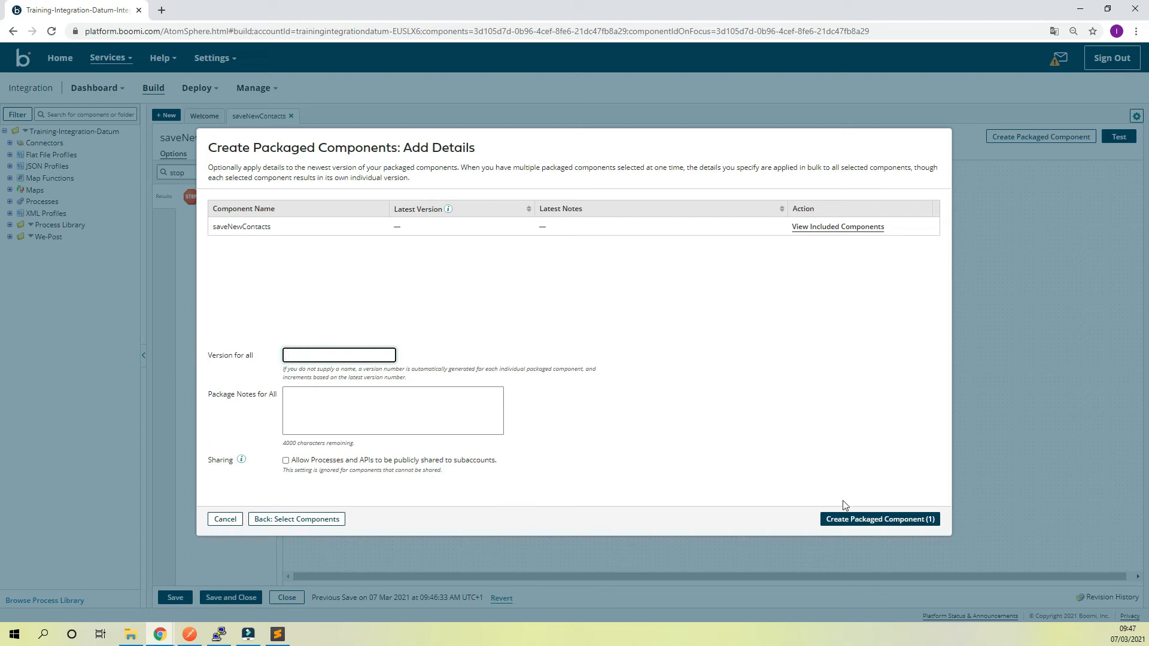
{"action": "left_click", "coordinate": [856, 518]}
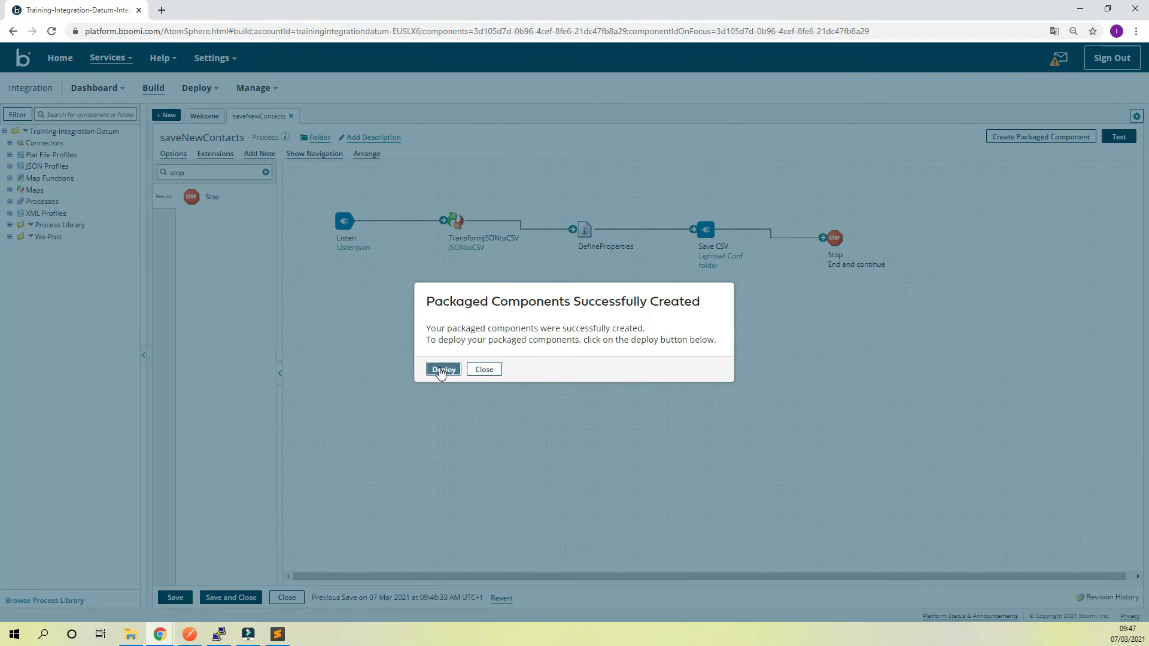
{"action": "left_click", "coordinate": [442, 370]}
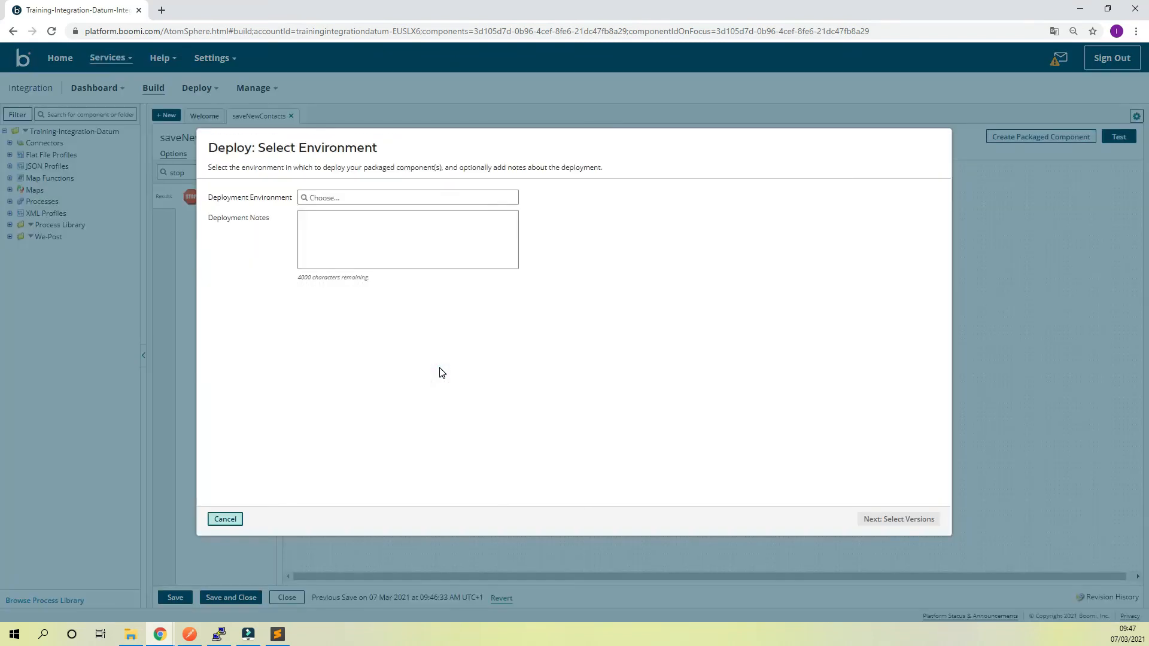
{"action": "left_click", "coordinate": [433, 198]}
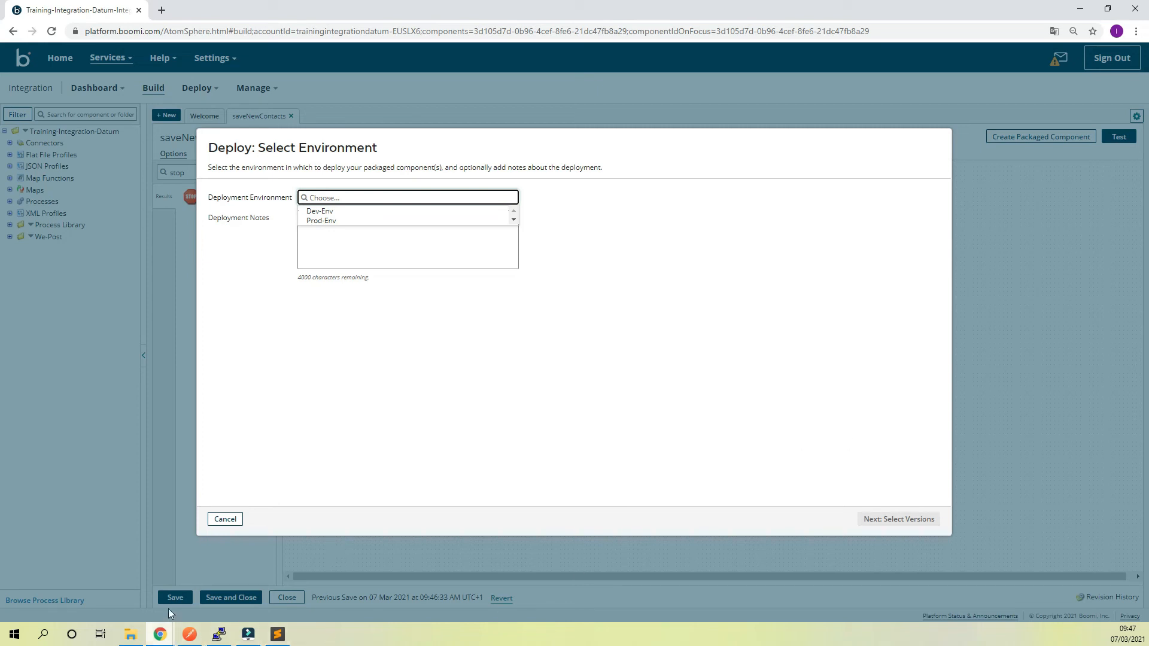
{"action": "left_click", "coordinate": [131, 634]}
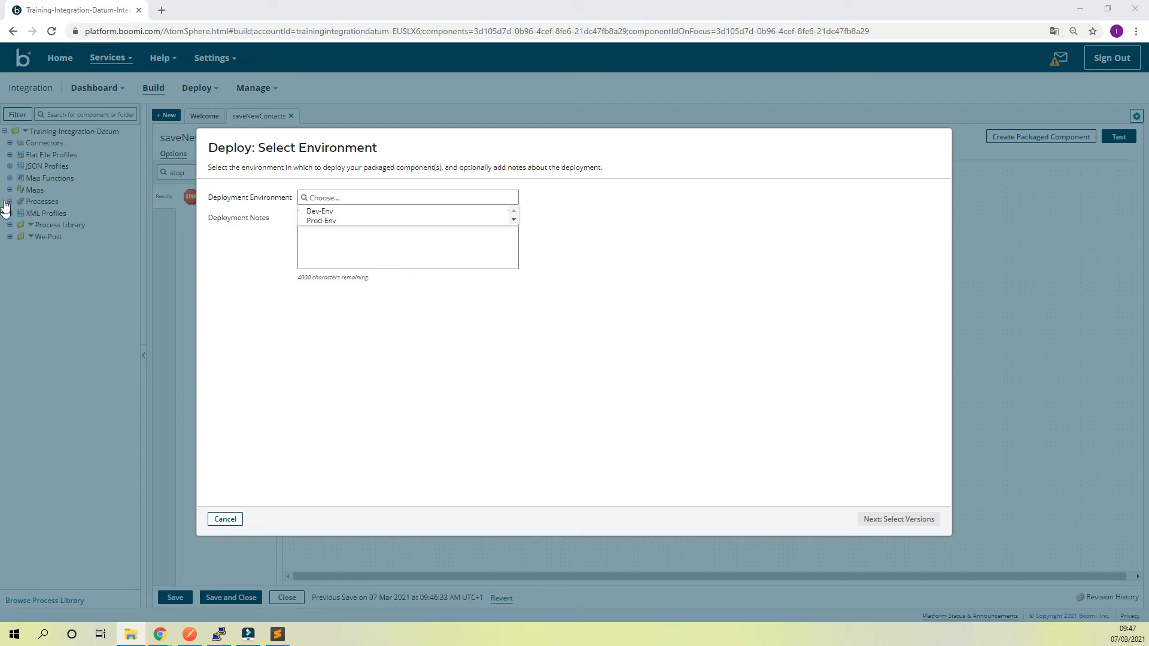
{"action": "left_click_drag", "start_coordinate": [0, 93], "coordinate": [446, 173]}
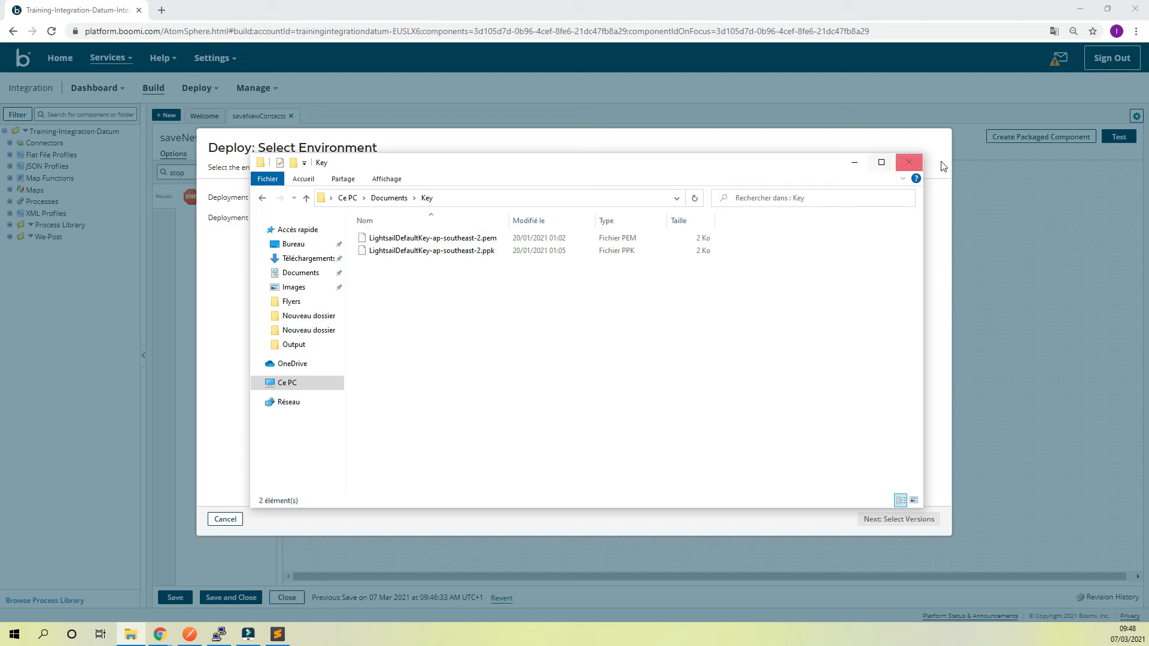
{"action": "left_click", "coordinate": [855, 162]}
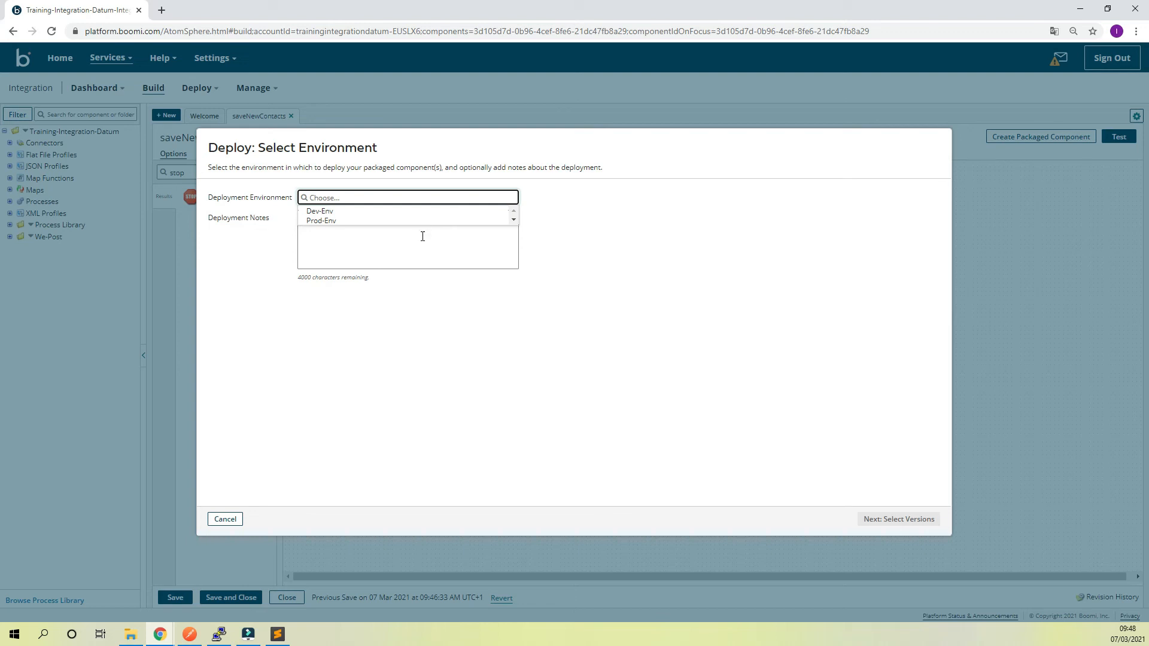
Deploy the saveNewContacts package to the Prod-Env environment and dismiss the deployment dialog
{"action": "left_click", "coordinate": [363, 221]}
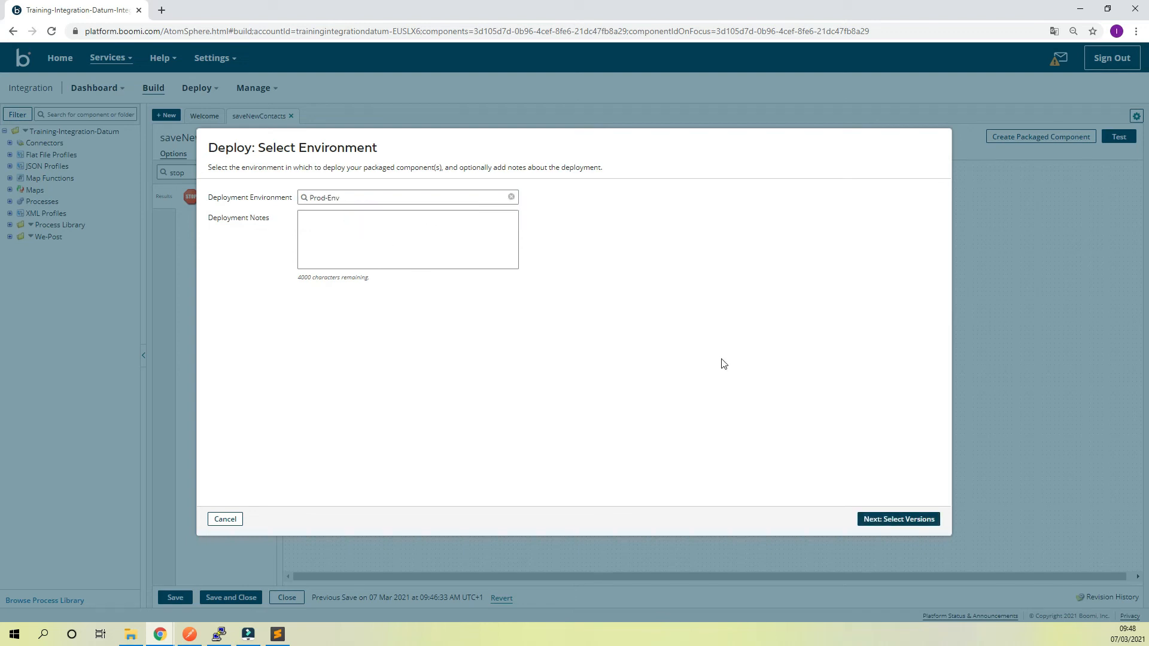
{"action": "left_click", "coordinate": [891, 520]}
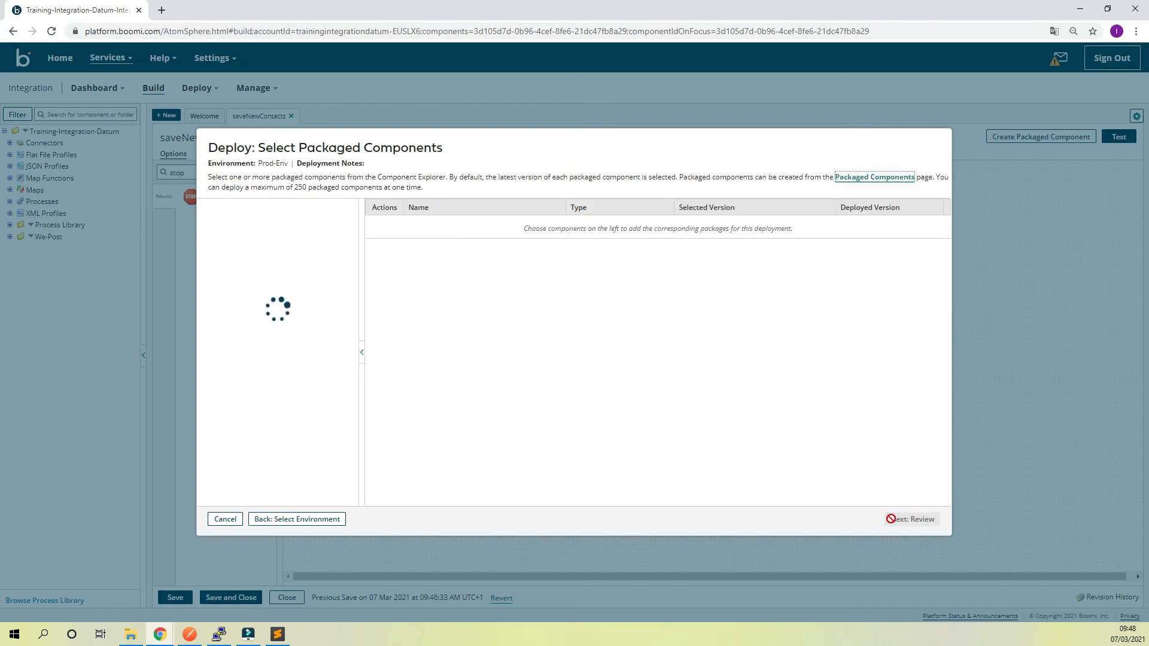
{"action": "left_click", "coordinate": [892, 520]}
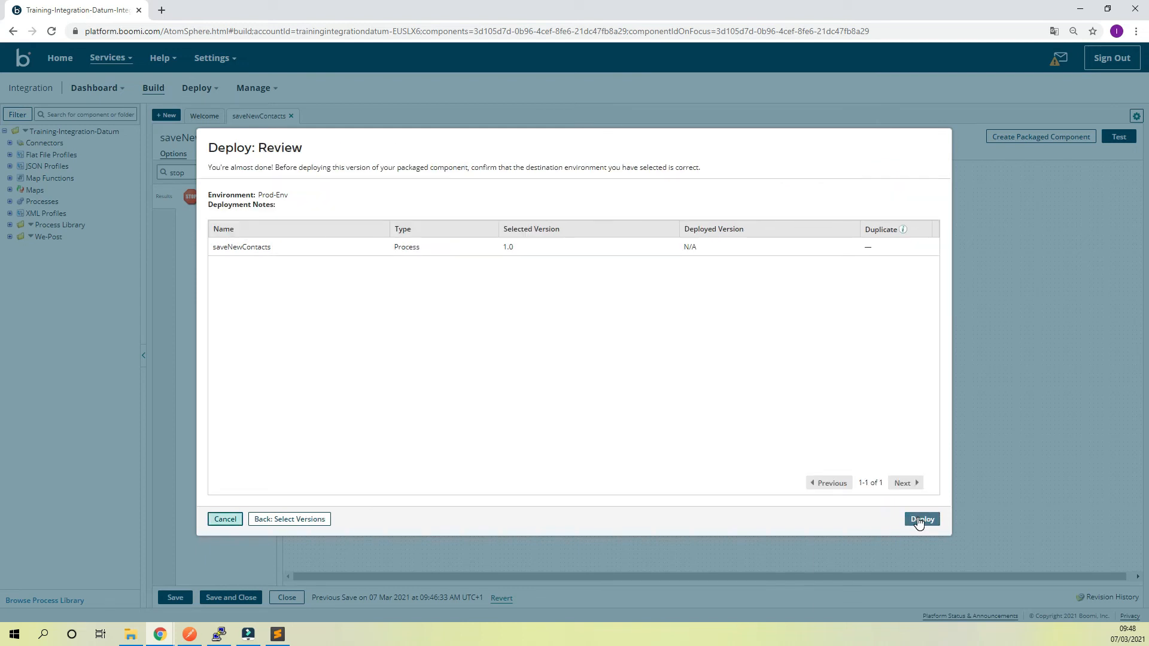
{"action": "left_click", "coordinate": [920, 520]}
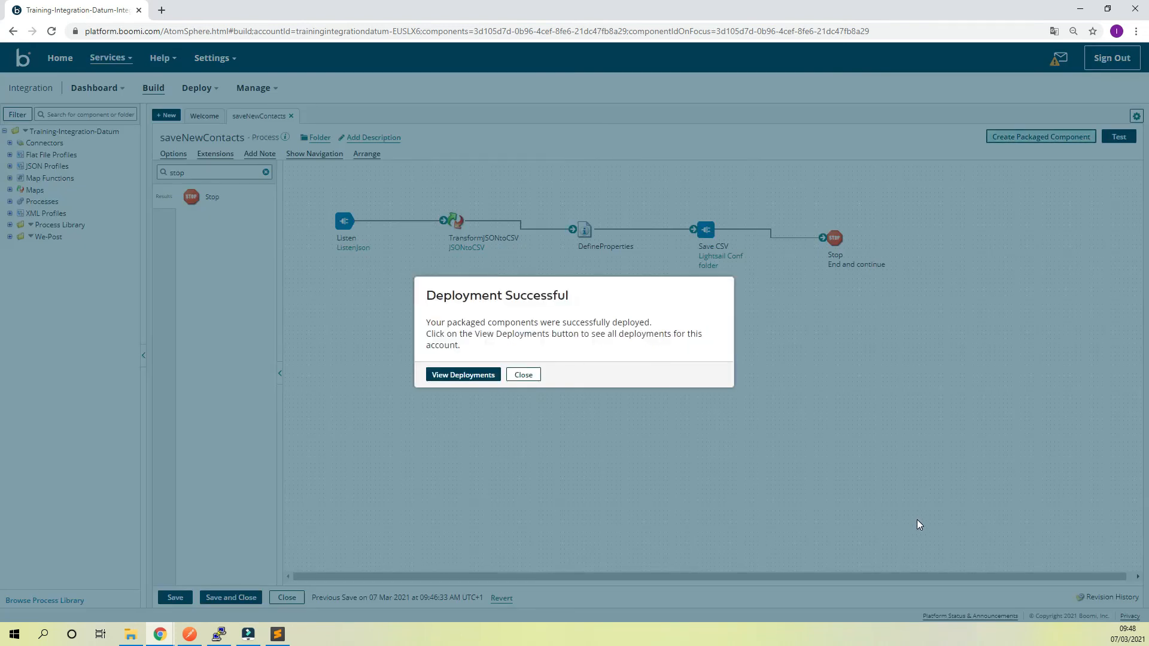
{"action": "left_click", "coordinate": [523, 375]}
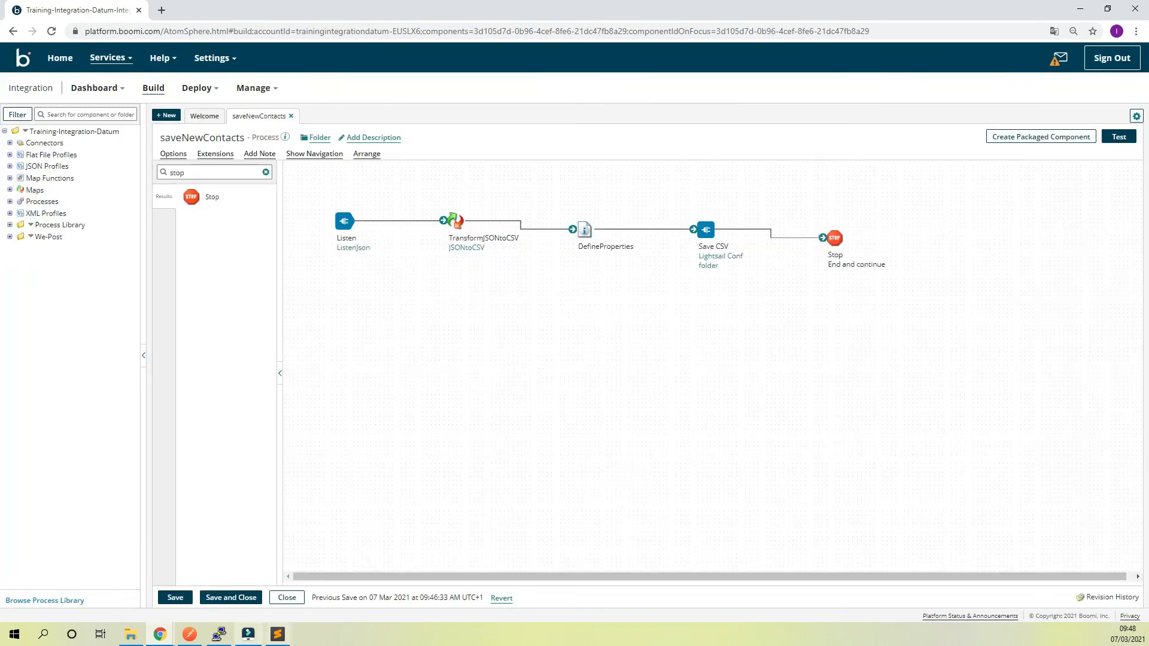
{"action": "left_click", "coordinate": [191, 636]}
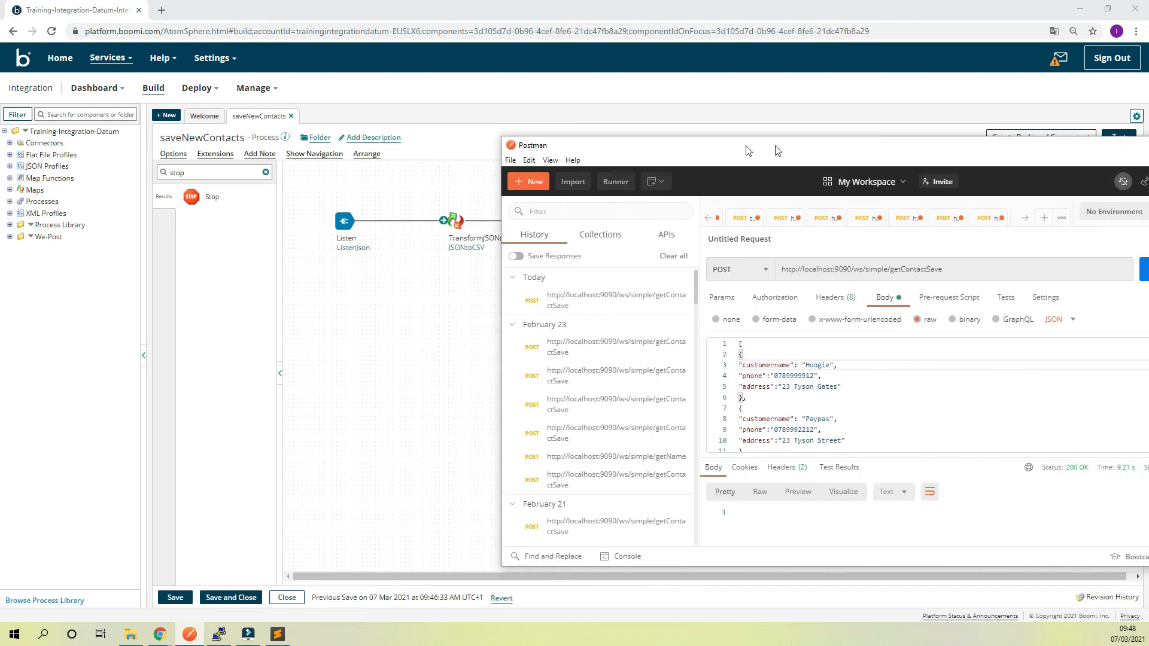
{"action": "left_click_drag", "start_coordinate": [776, 150], "coordinate": [505, 95]}
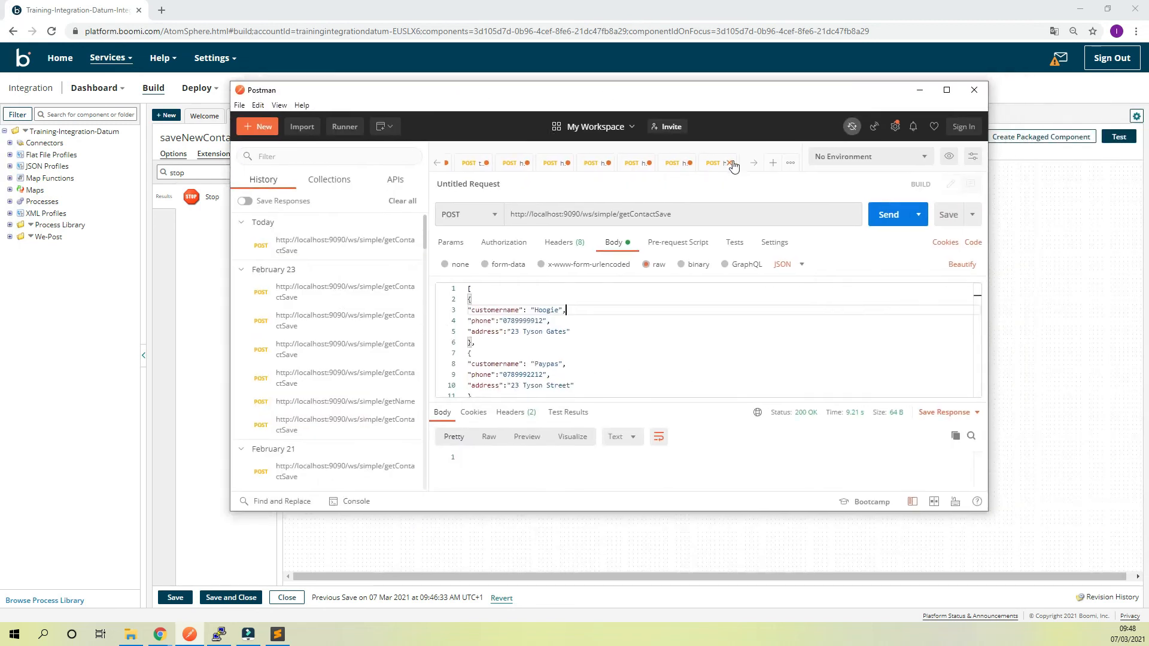
{"action": "right_click", "coordinate": [714, 170]}
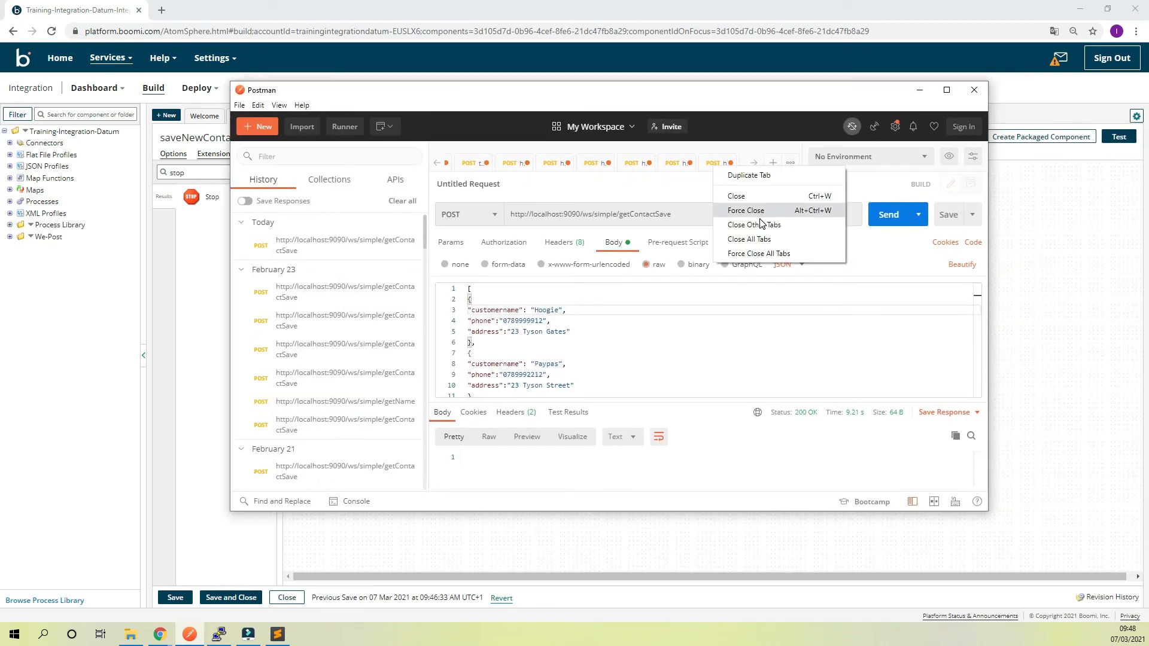
{"action": "left_click", "coordinate": [757, 183]}
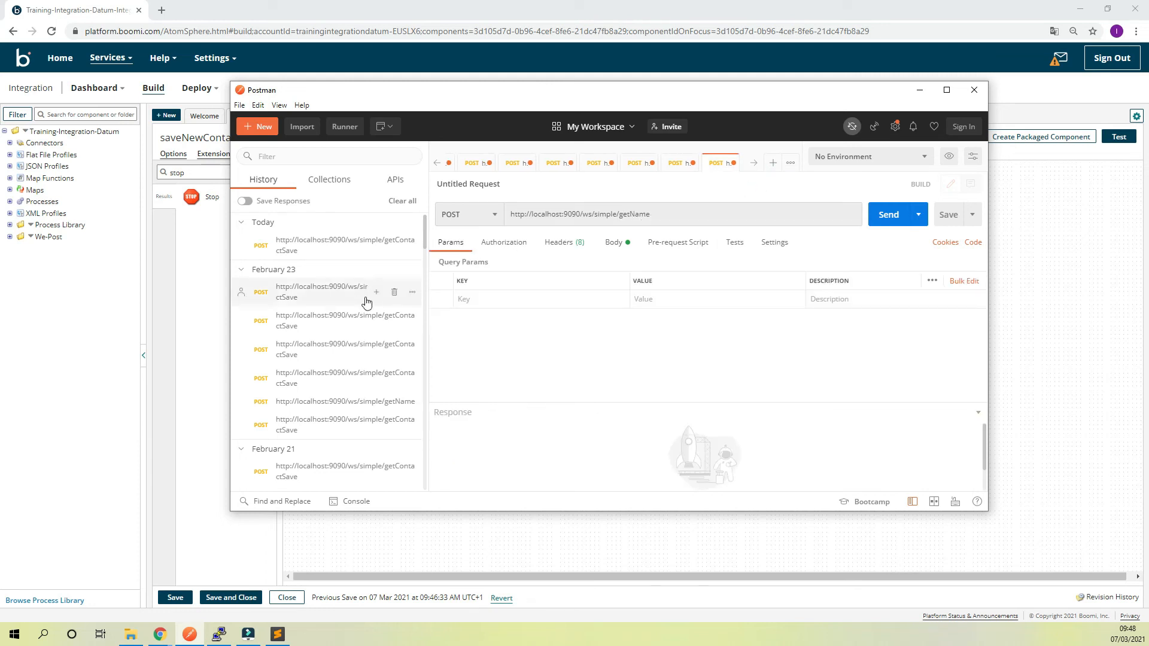
{"action": "left_click", "coordinate": [648, 214]}
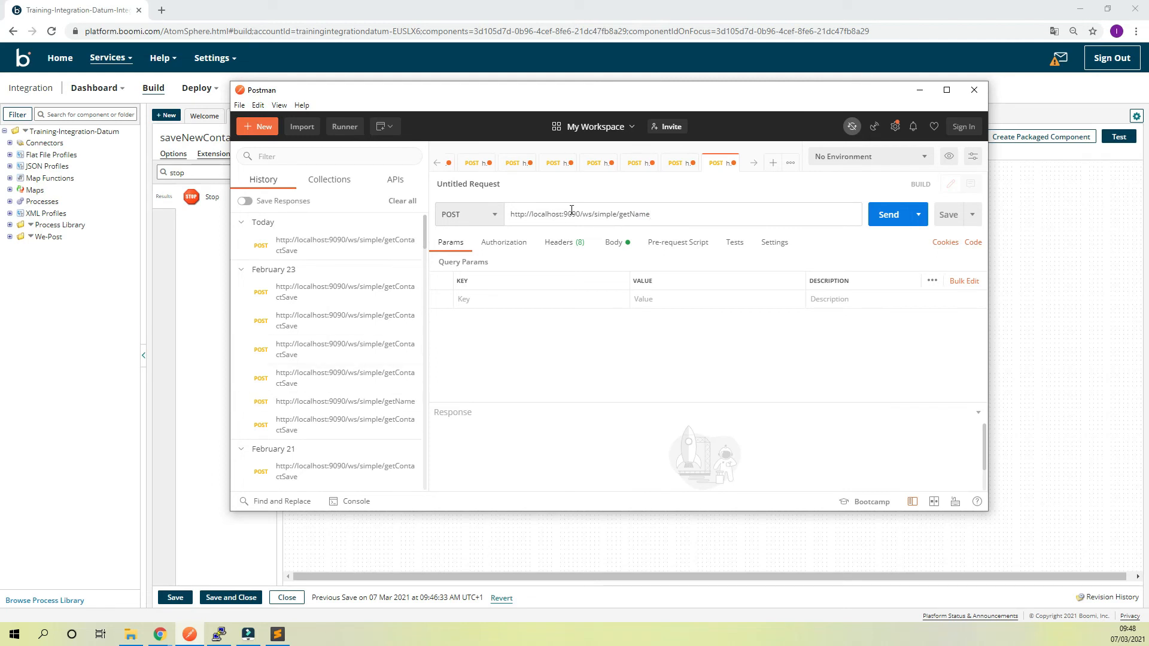
Switch to Boomi, open the ListenJson operation from the Listen shape, and copy its simple URL path /ws/simple/getSavingMultiple
{"action": "left_click_drag", "start_coordinate": [580, 215], "coordinate": [510, 215]}
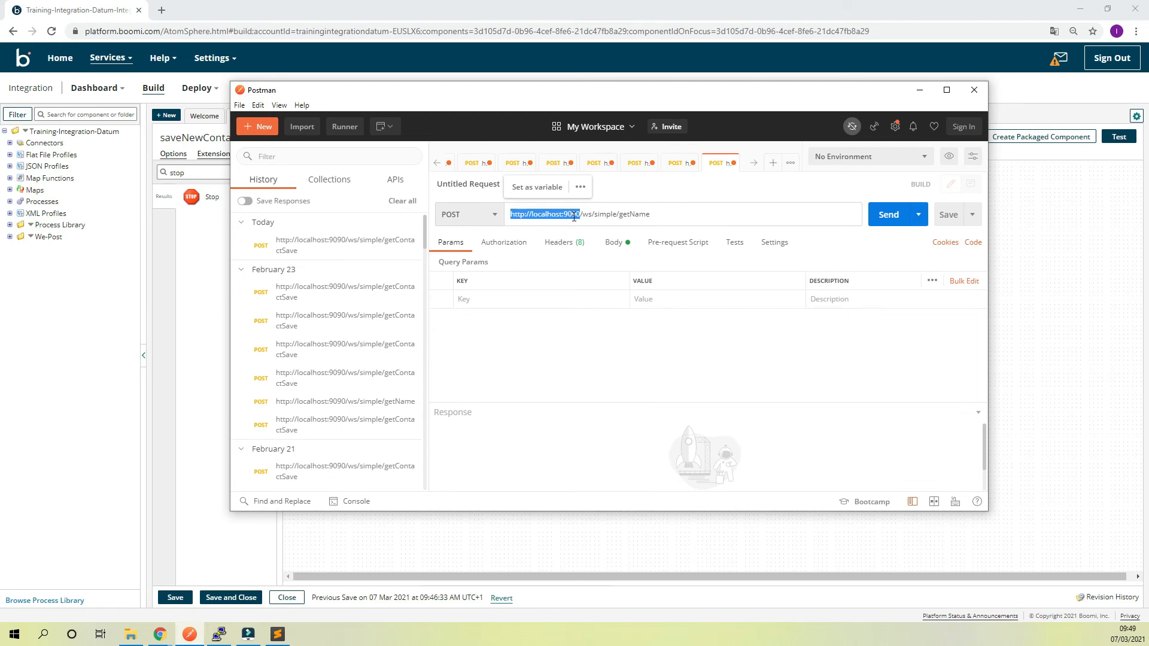
{"action": "left_click_drag", "start_coordinate": [651, 215], "coordinate": [582, 215]}
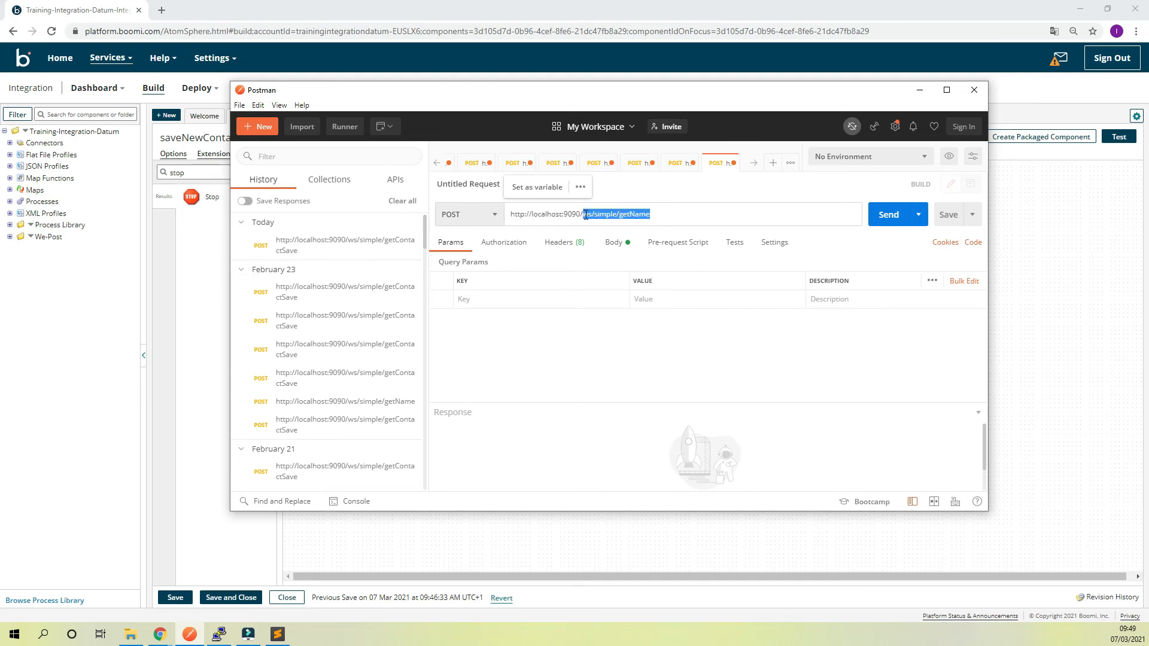
{"action": "left_click", "coordinate": [1030, 250]}
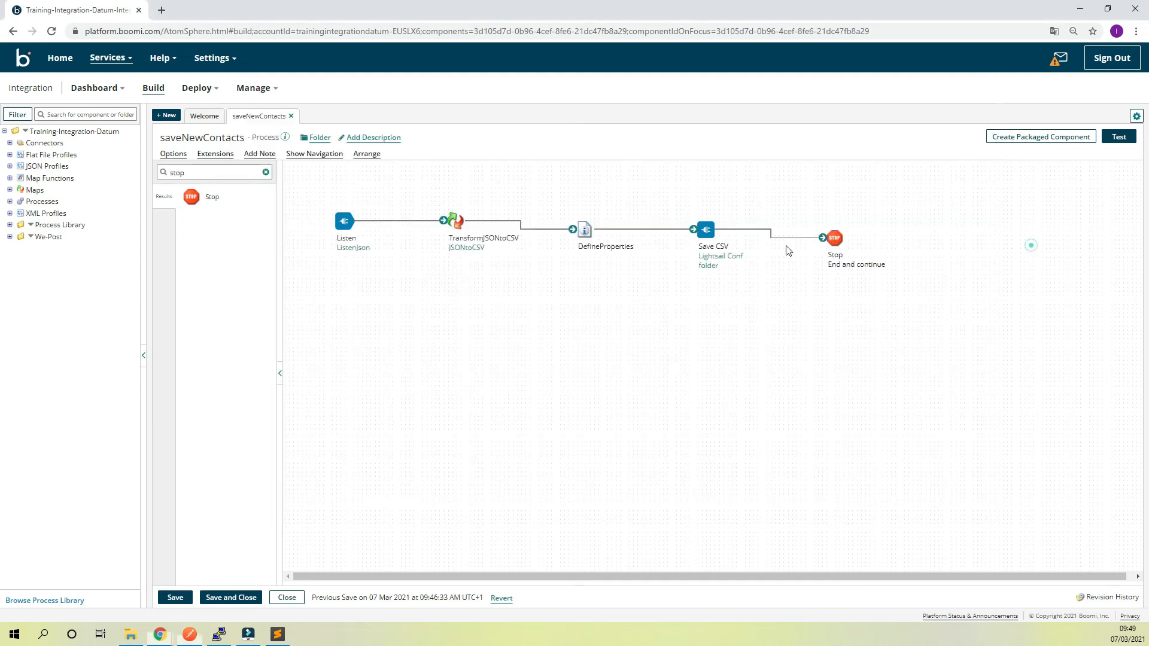
{"action": "left_click", "coordinate": [353, 249]}
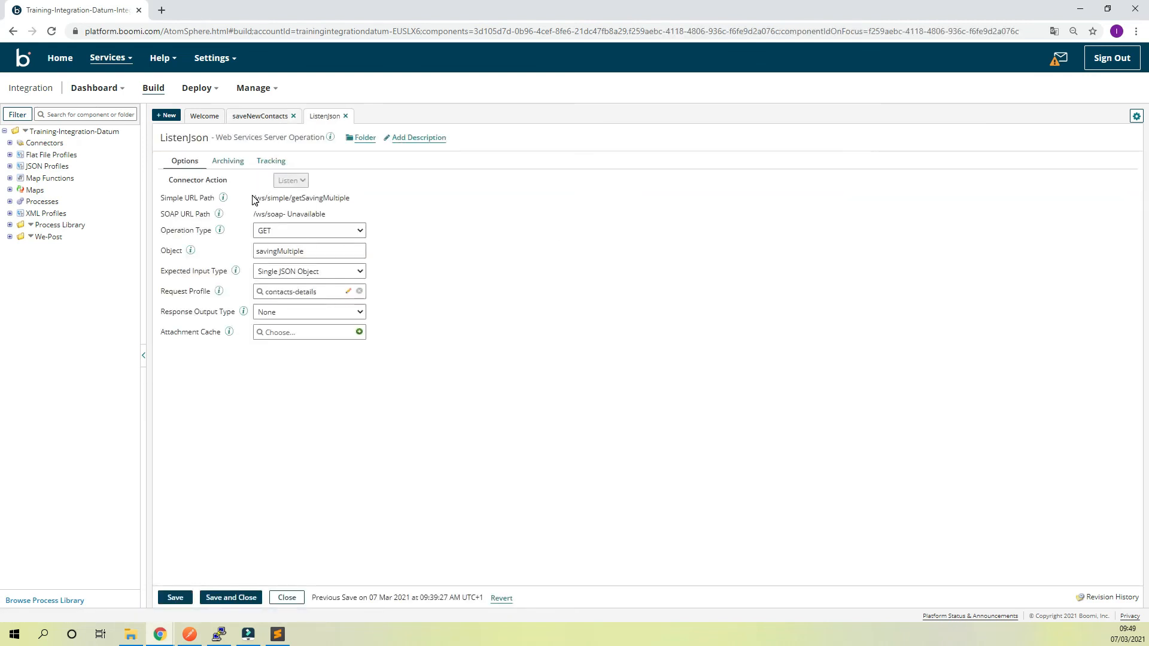
{"action": "left_click_drag", "start_coordinate": [254, 197], "coordinate": [359, 202]}
{"action": "key", "text": "ctrl+c"}
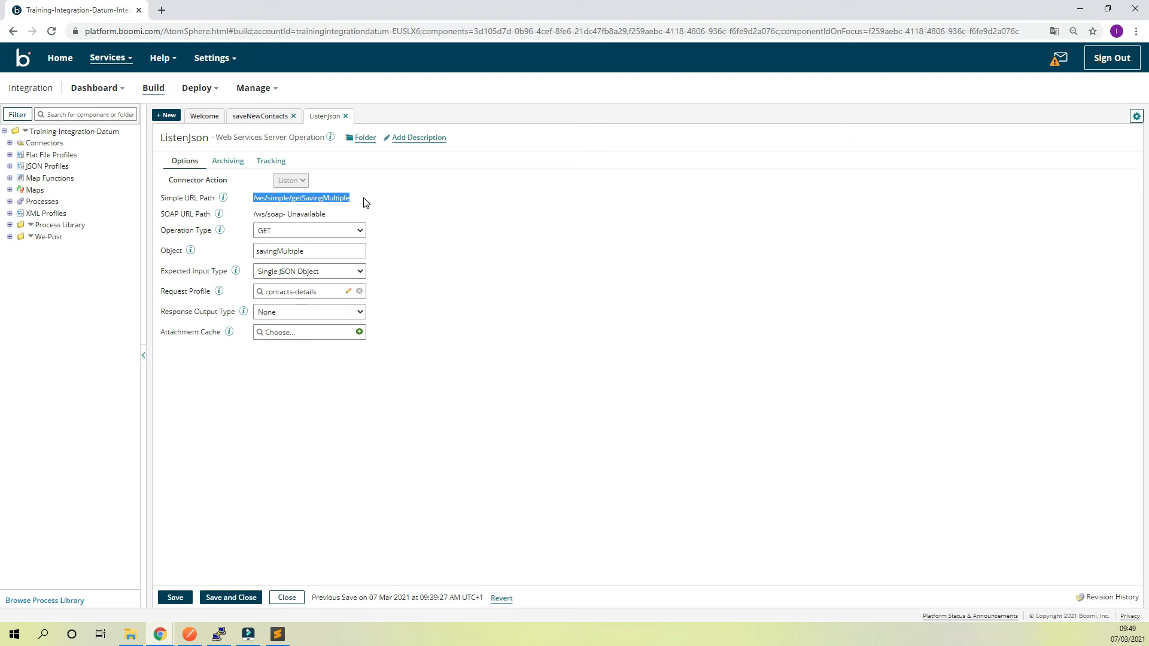
{"action": "left_click", "coordinate": [189, 634]}
{"action": "key", "text": "ctrl+v"}
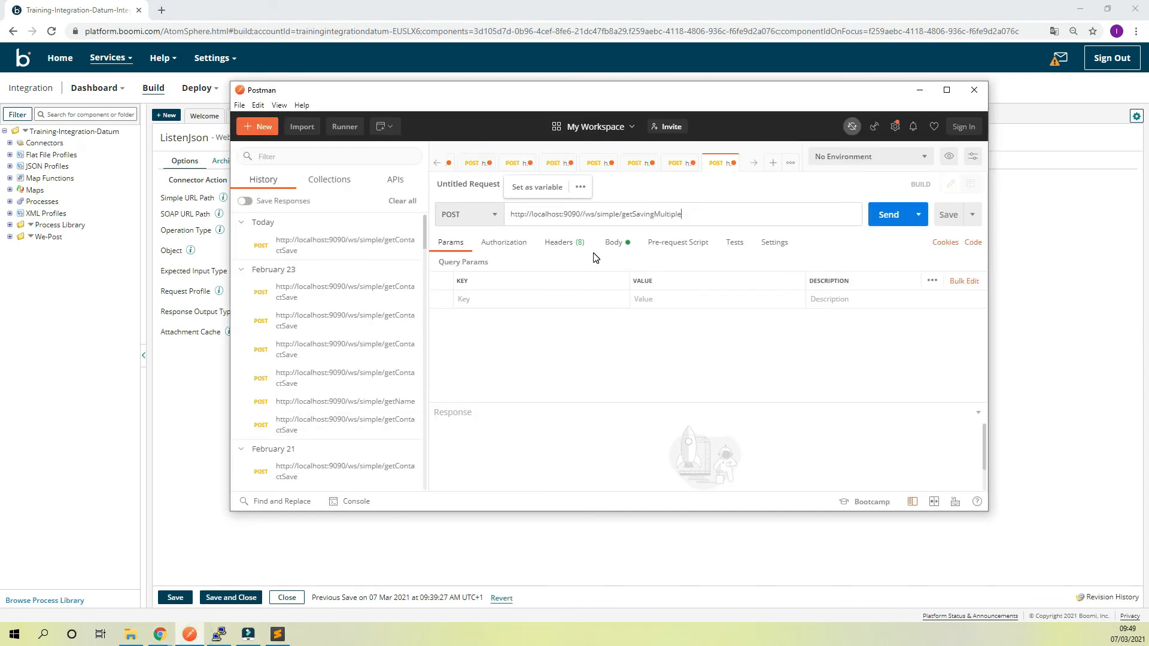
{"action": "left_click", "coordinate": [587, 214]}
{"action": "key", "text": "BackSpace"}
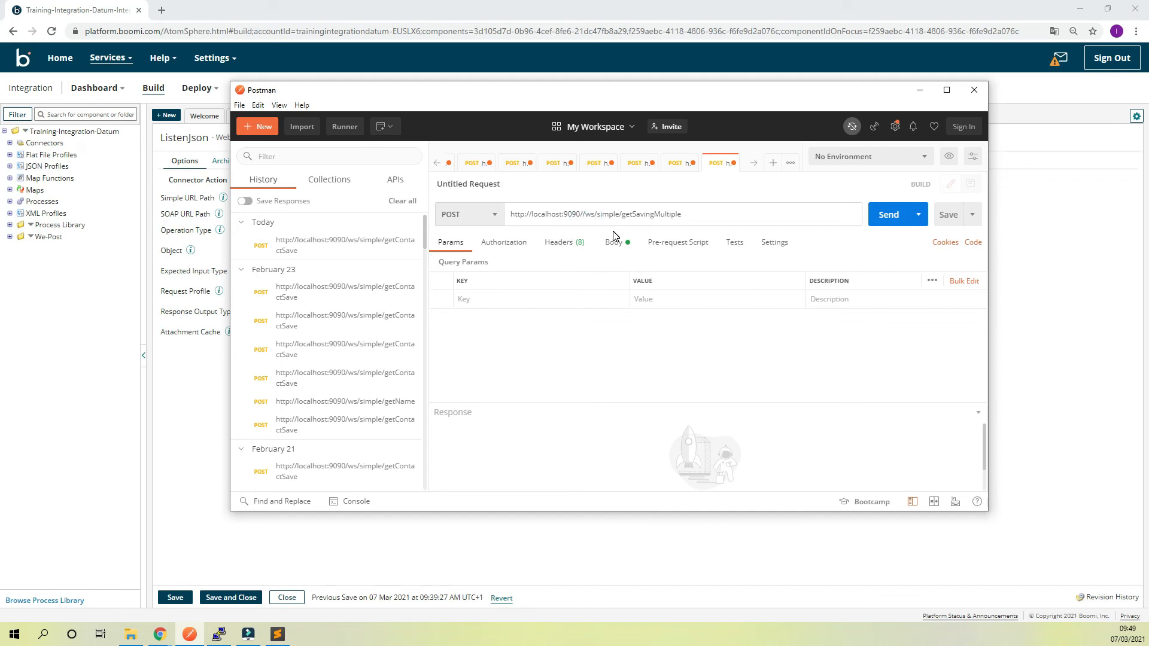
{"action": "key", "text": "BackSpace"}
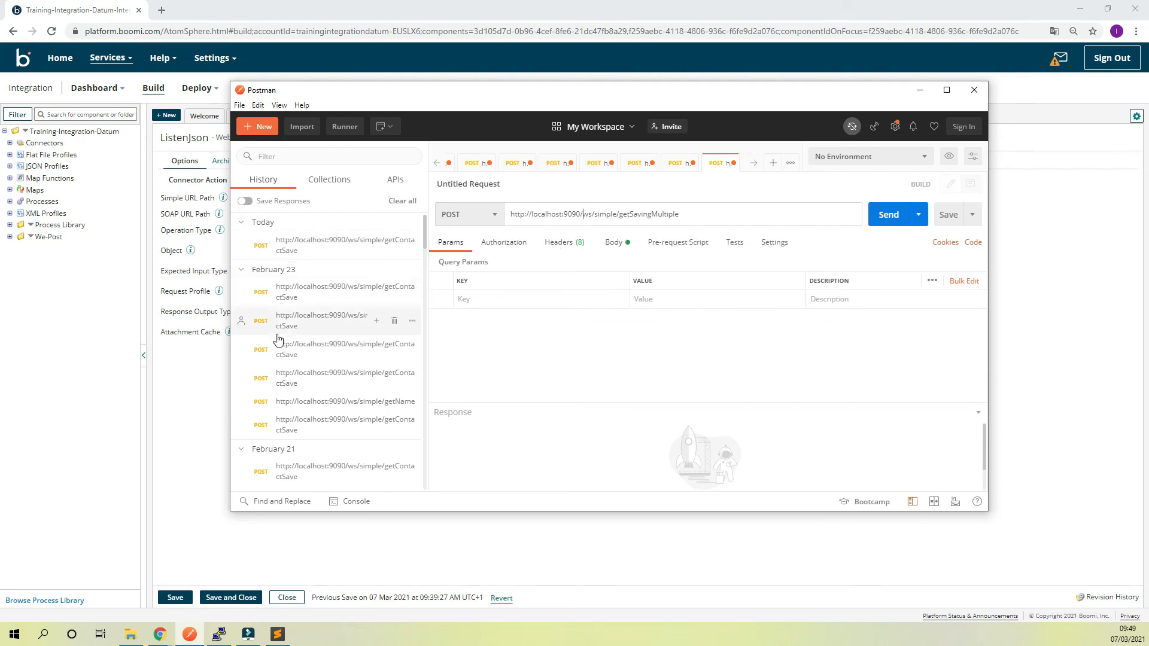
Return to Boomi and open Atom Management in a new browser tab
{"action": "left_click", "coordinate": [503, 554]}
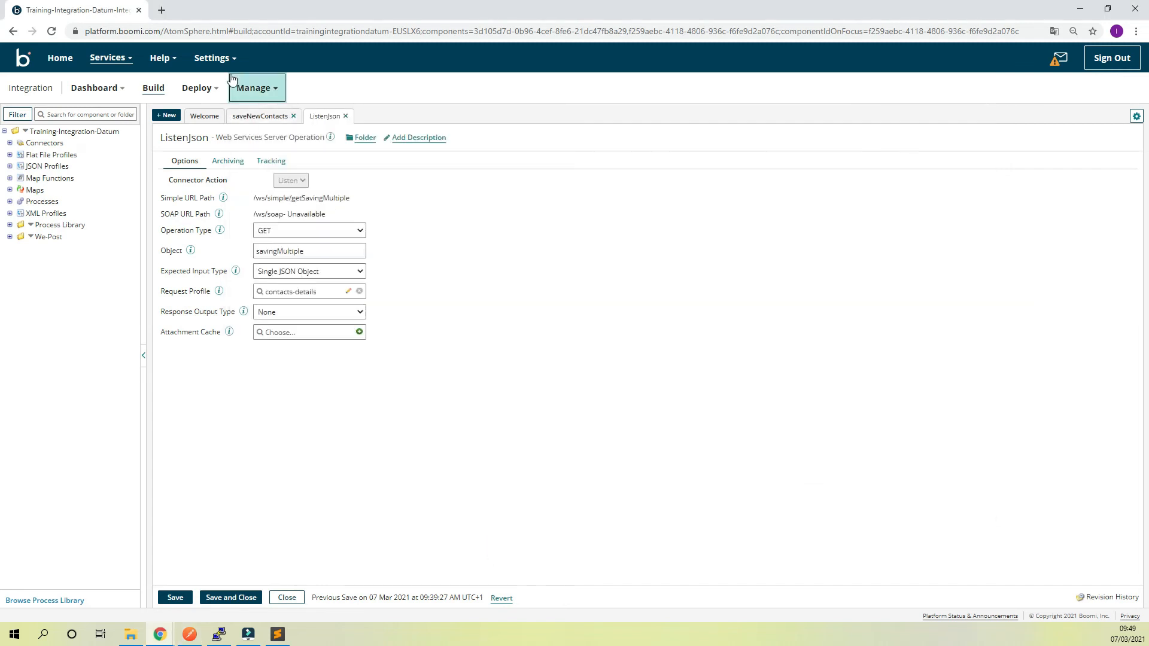
{"action": "right_click", "coordinate": [259, 93]}
{"action": "left_click", "coordinate": [246, 96]}
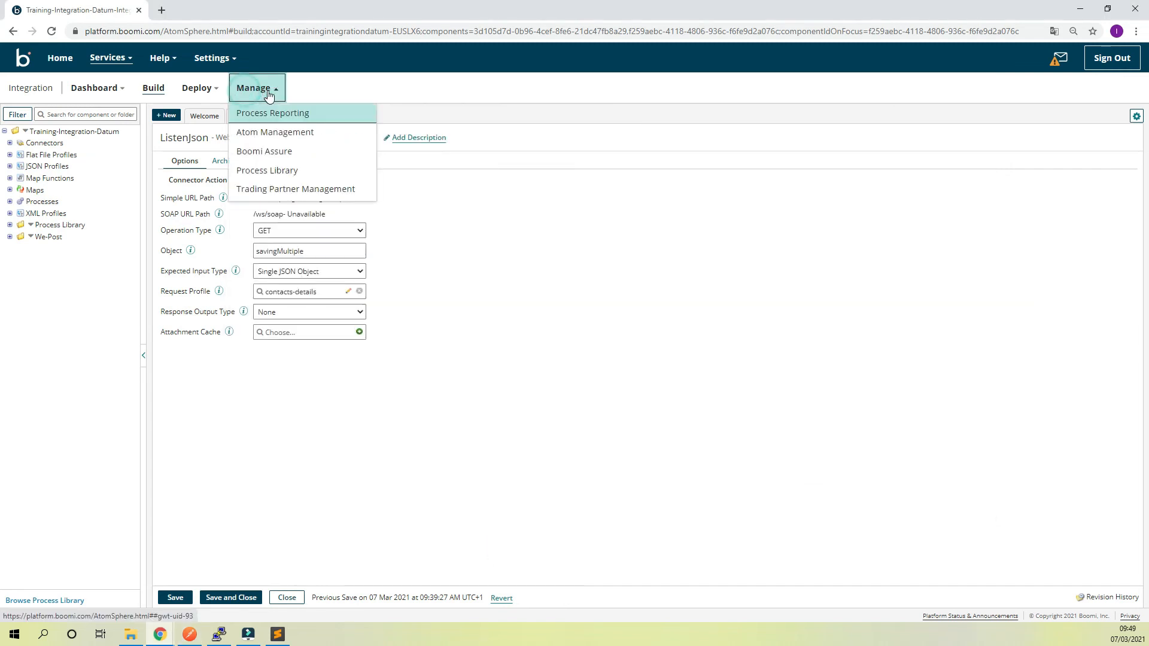
{"action": "right_click", "coordinate": [299, 132]}
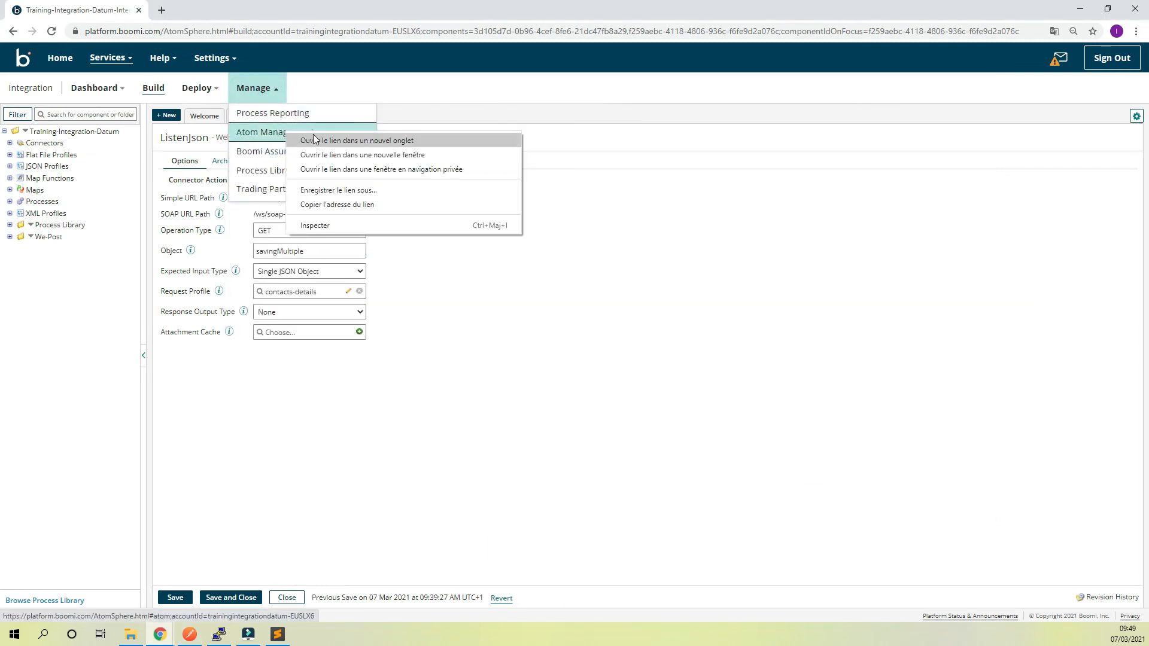
{"action": "left_click", "coordinate": [316, 139]}
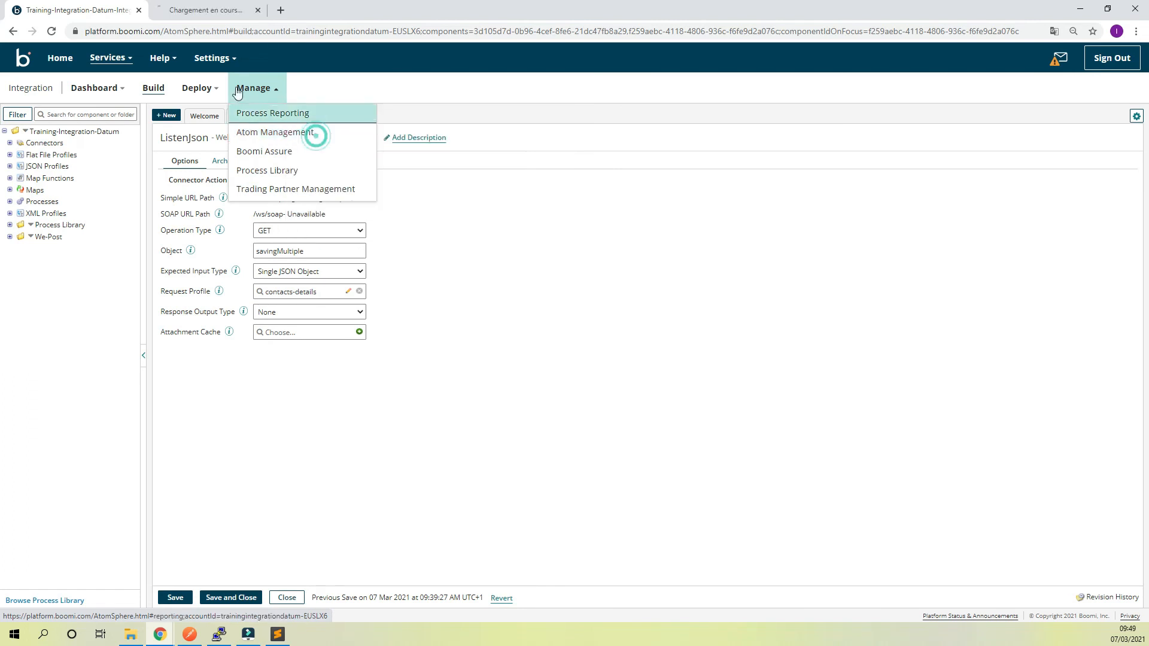
{"action": "left_click", "coordinate": [220, 12]}
{"action": "left_click", "coordinate": [1088, 54]}
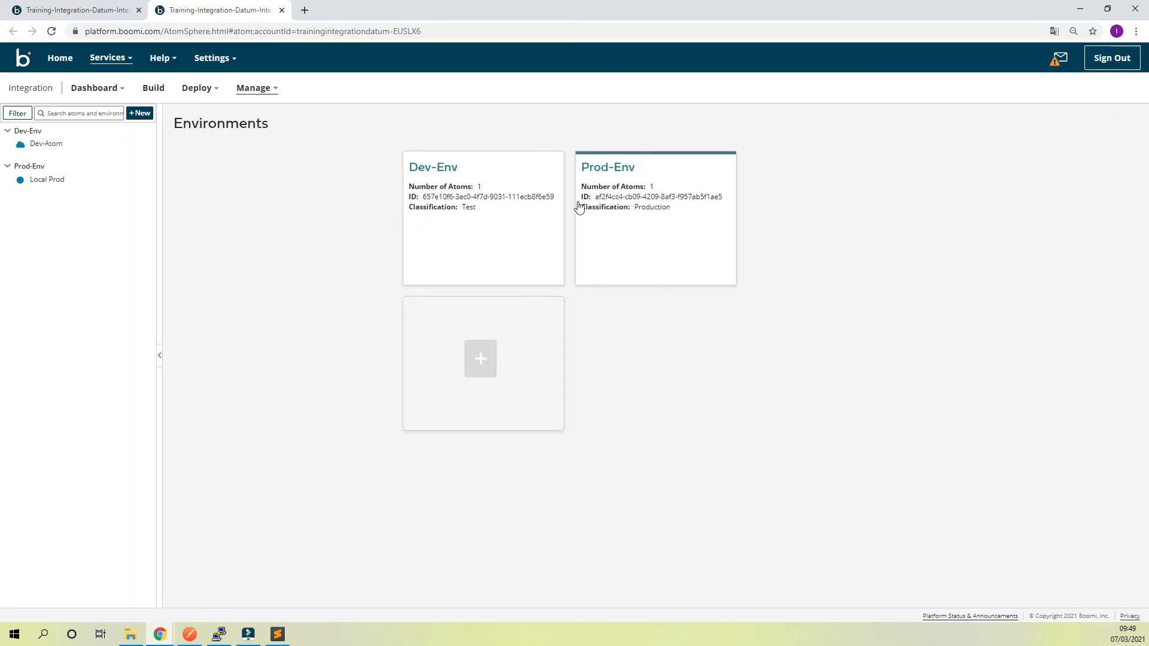
Open the Shared Web Server settings of the Local Prod atom in Prod-Env and examine its general and user management settings
{"action": "left_click", "coordinate": [624, 198]}
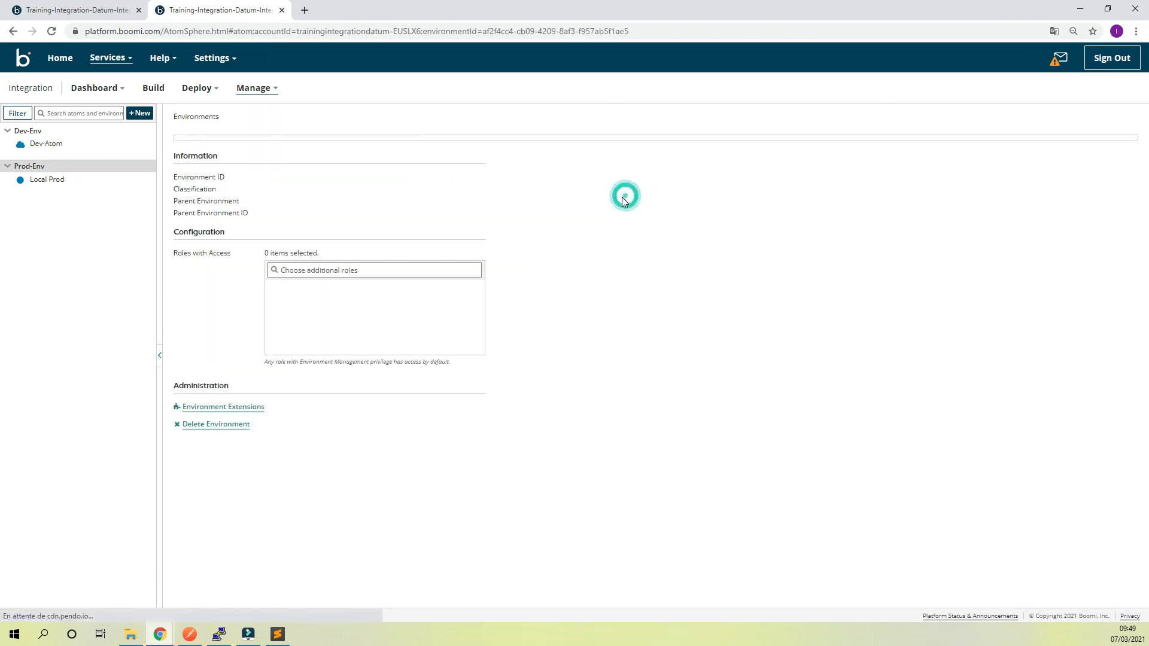
{"action": "left_click", "coordinate": [74, 183]}
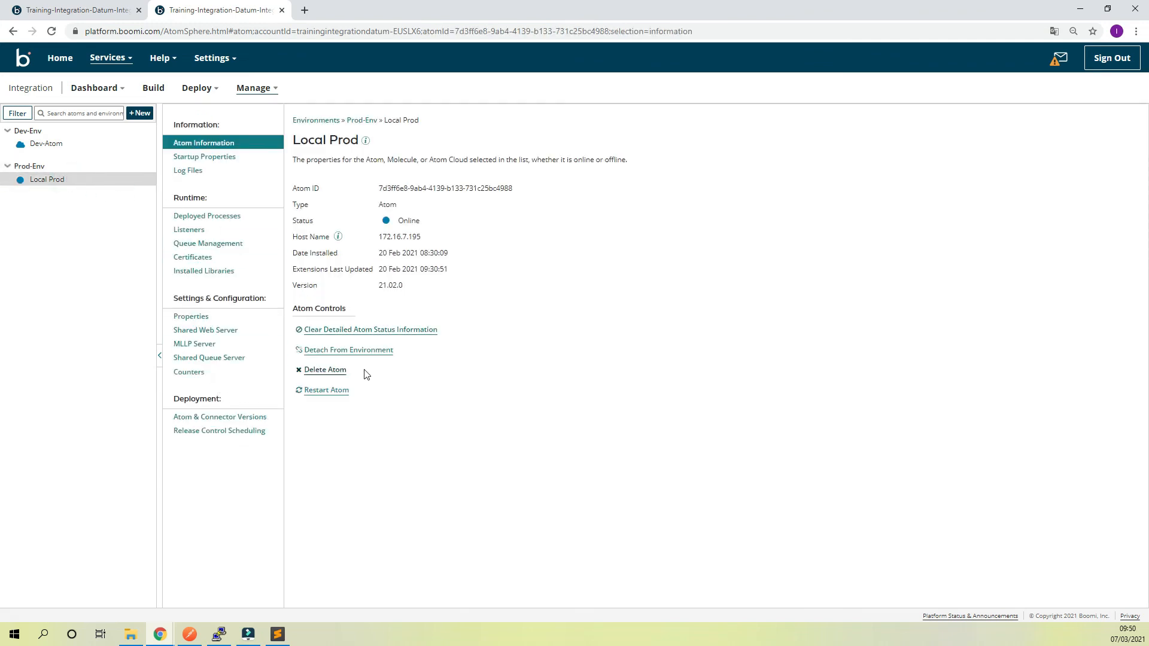
{"action": "left_click", "coordinate": [256, 338]}
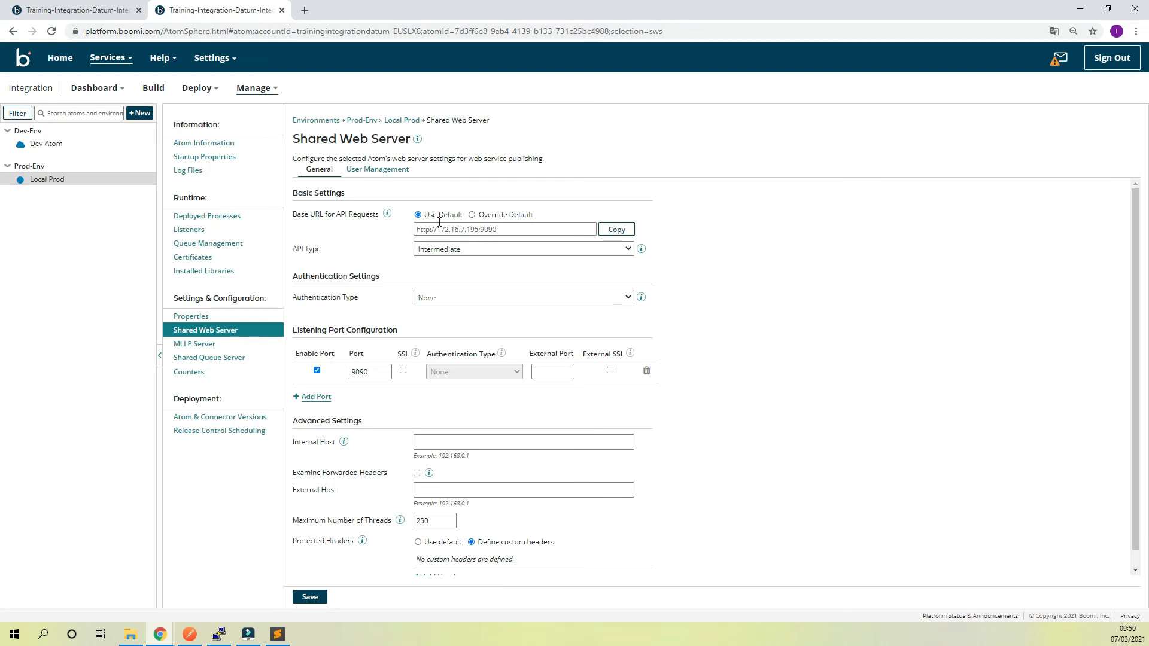
{"action": "left_click", "coordinate": [396, 174]}
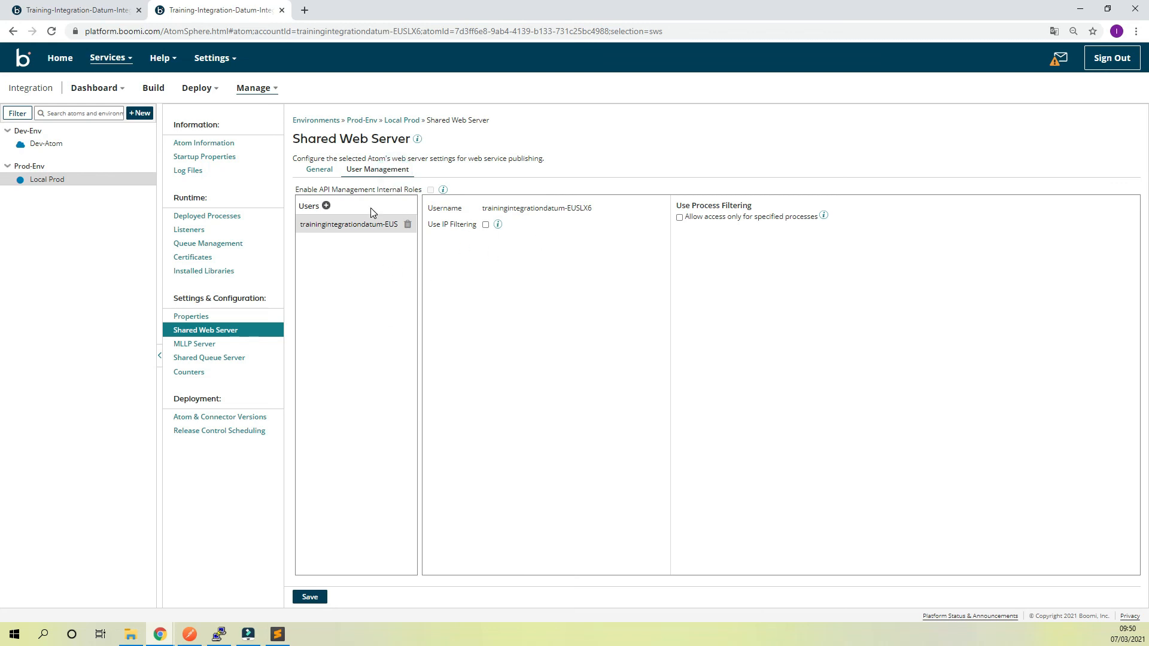
{"action": "left_click", "coordinate": [320, 172]}
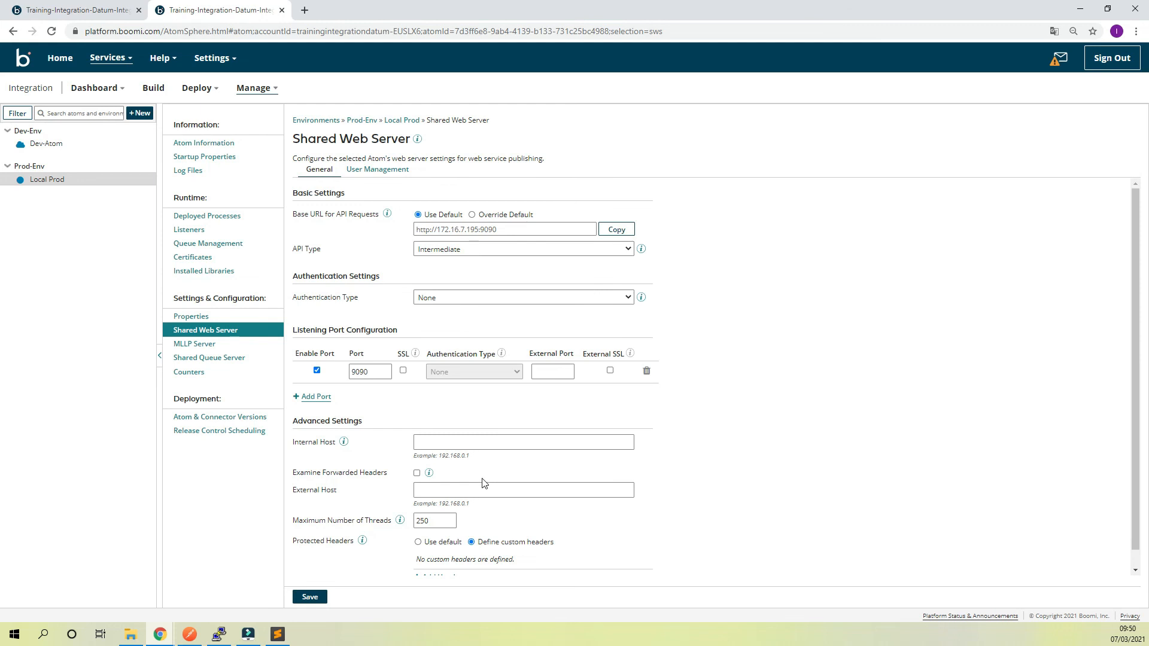
{"action": "left_click", "coordinate": [376, 172]}
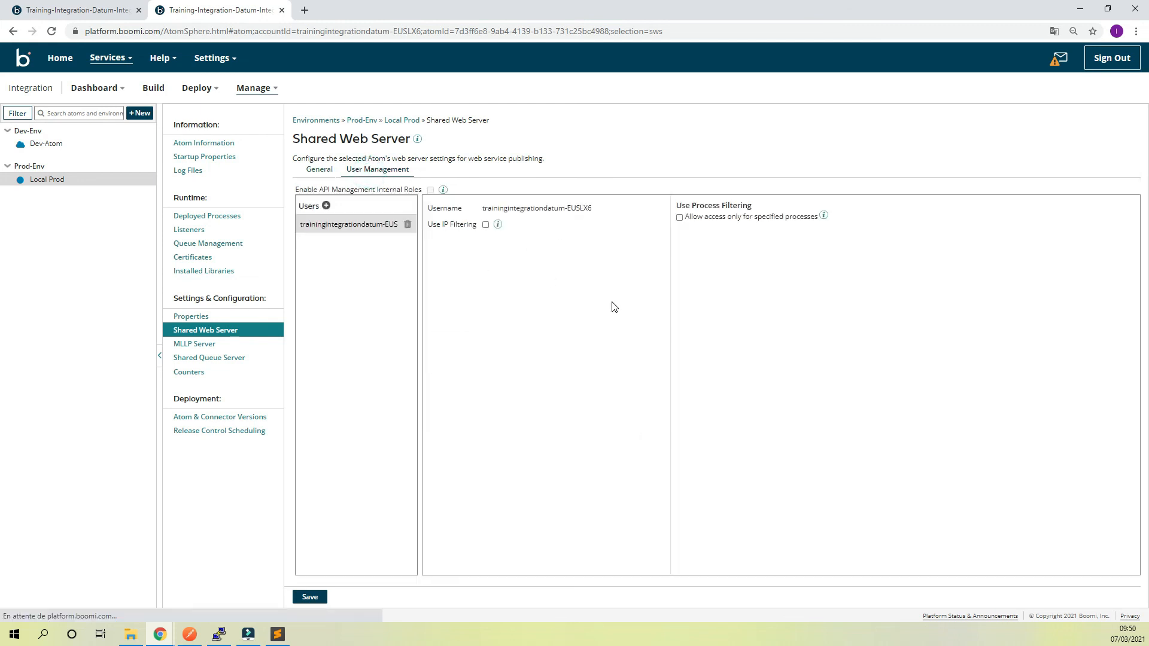
{"action": "left_click", "coordinate": [319, 170]}
Switch to Postman and examine the authorization and body settings of the getContactSave request
{"action": "left_click", "coordinate": [190, 634]}
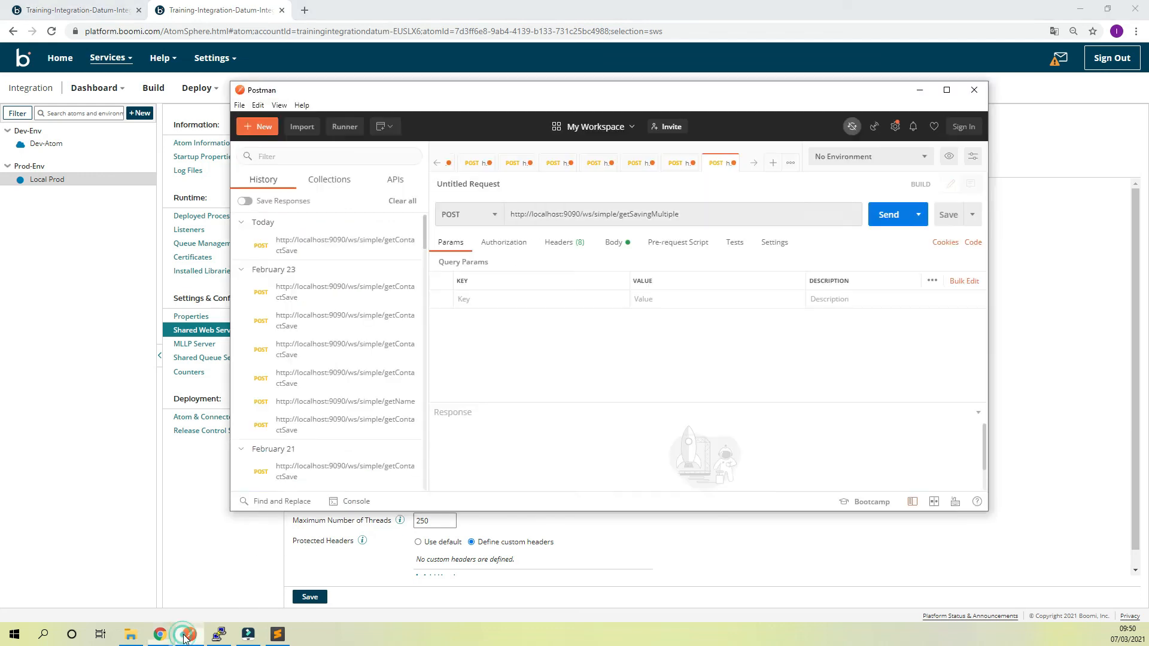
{"action": "left_click", "coordinate": [676, 163]}
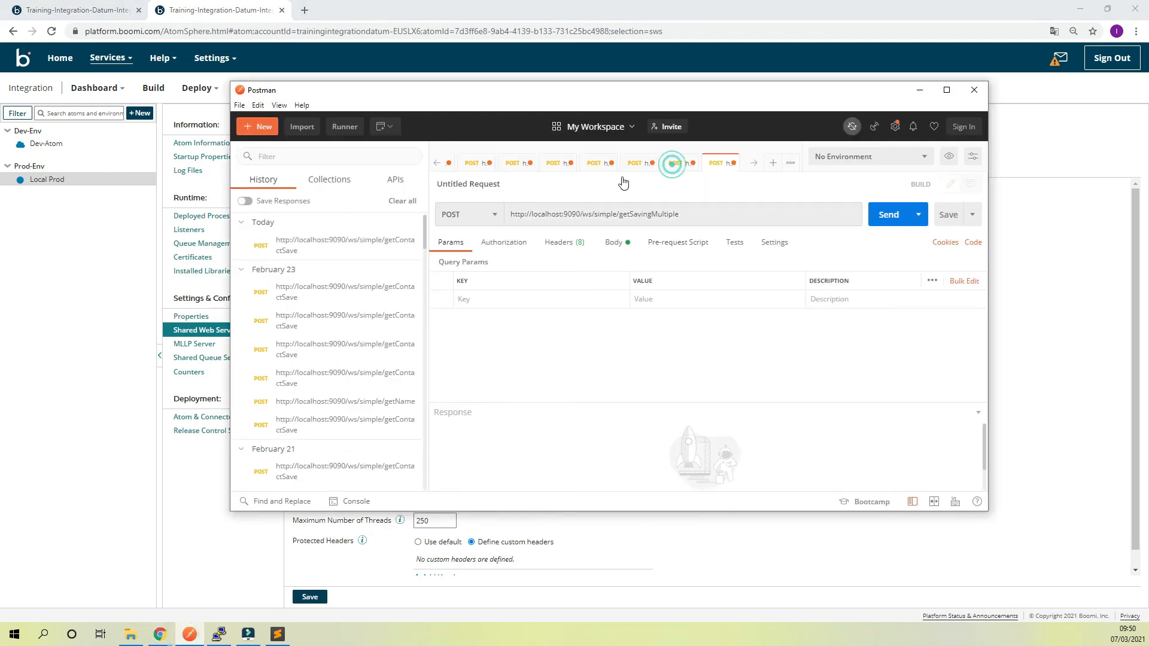
{"action": "left_click", "coordinate": [509, 243]}
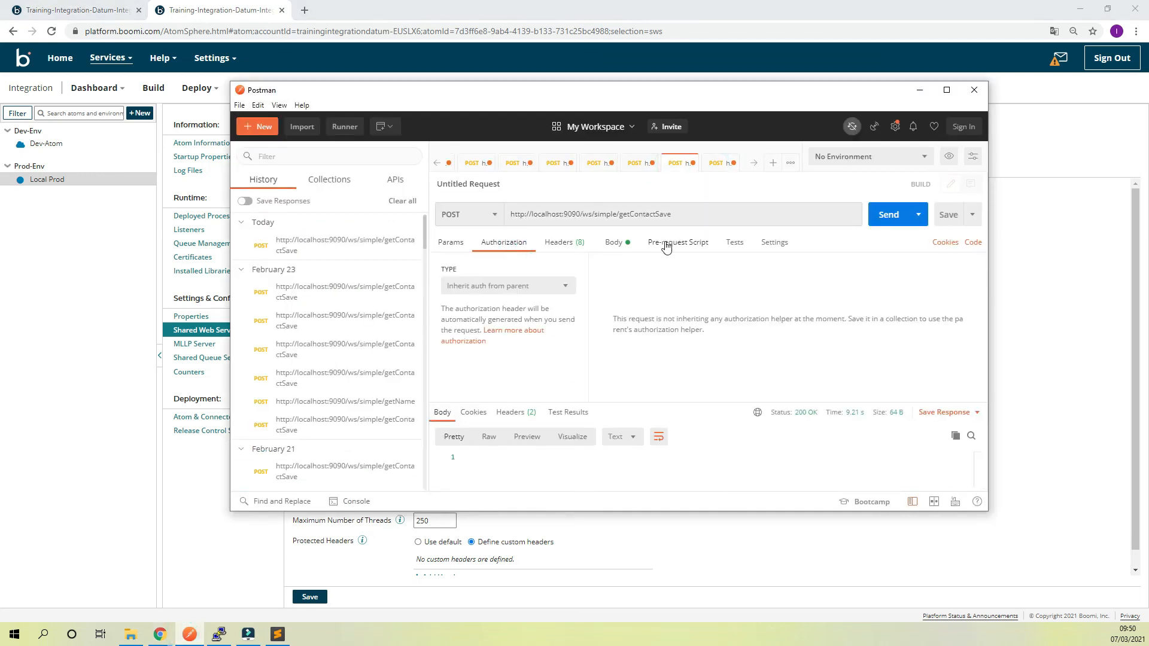
{"action": "left_click", "coordinate": [619, 243]}
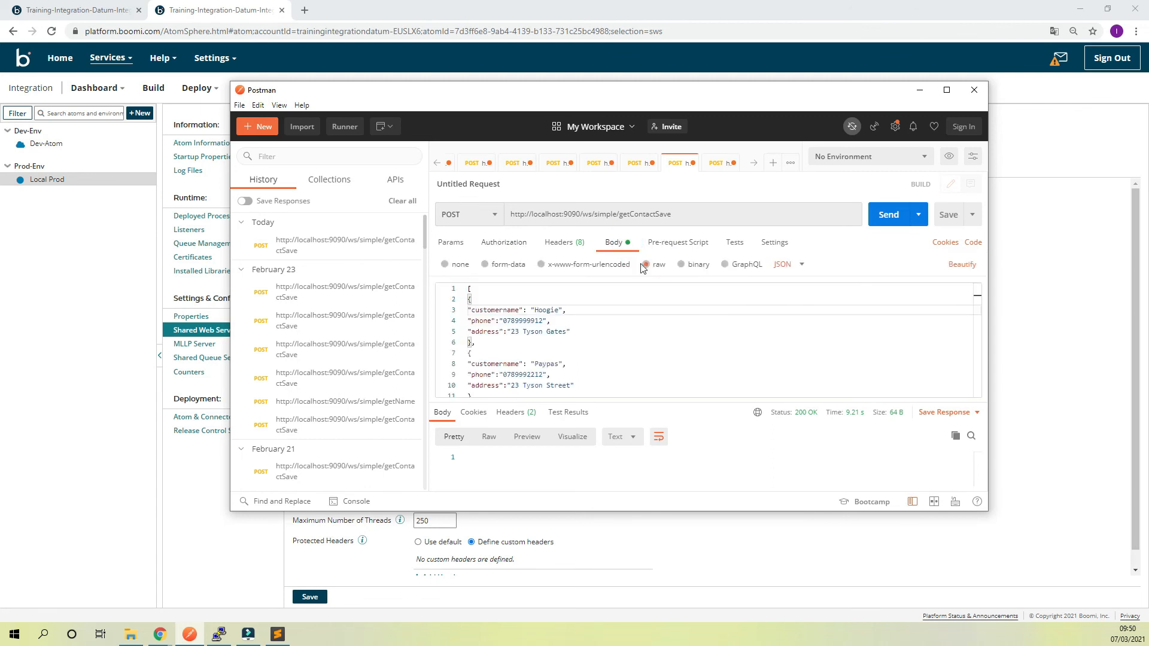
Select the getSavingMultiple request's entire body for replacement, and copy the full contacts array from json_object.json in Sublime Text
{"action": "left_click", "coordinate": [717, 163]}
{"action": "left_click", "coordinate": [636, 242]}
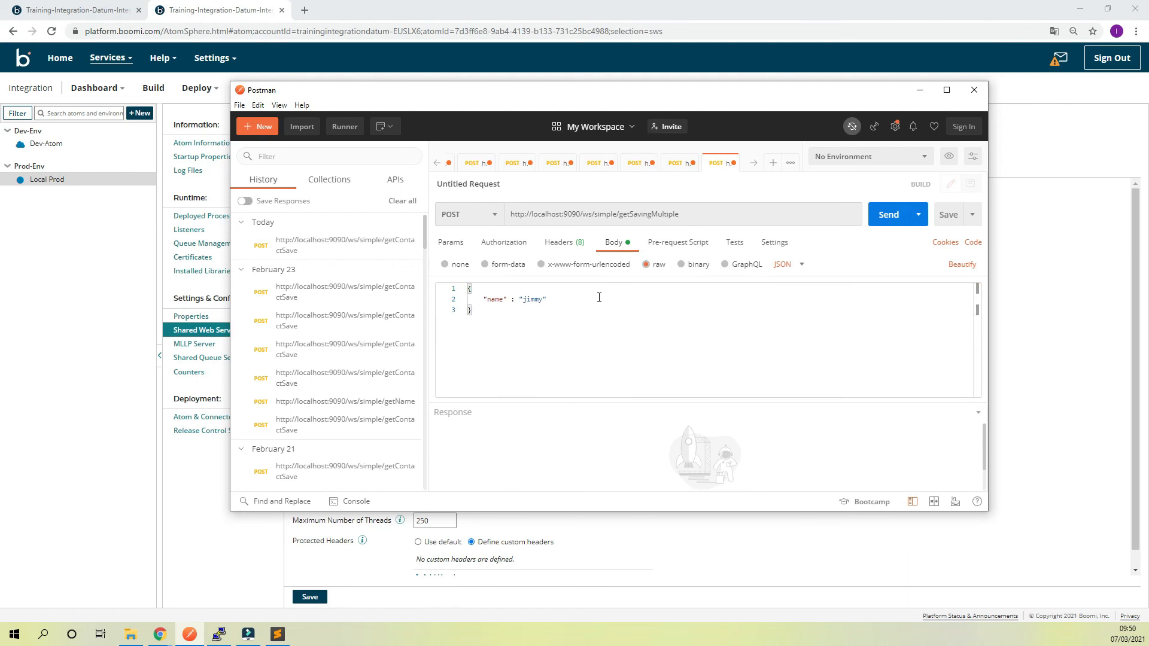
{"action": "left_click", "coordinate": [523, 325]}
{"action": "key", "text": "ctrl+a"}
{"action": "left_click", "coordinate": [277, 635]}
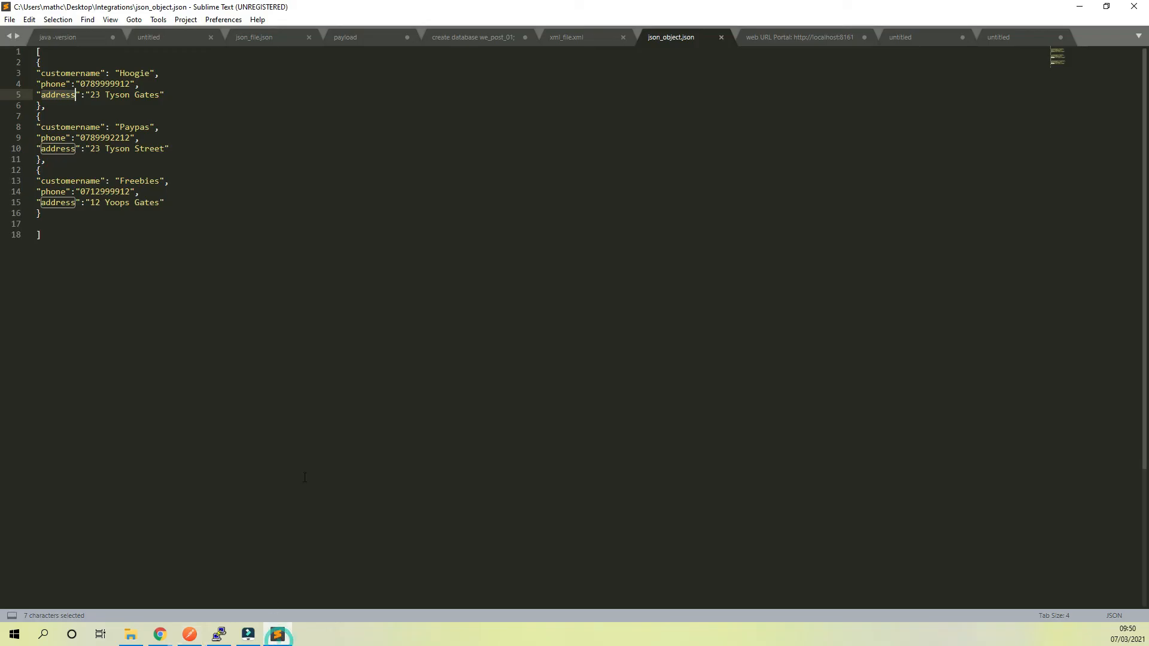
{"action": "left_click_drag", "start_coordinate": [57, 256], "coordinate": [5, 51]}
{"action": "key", "text": "ctrl+c"}
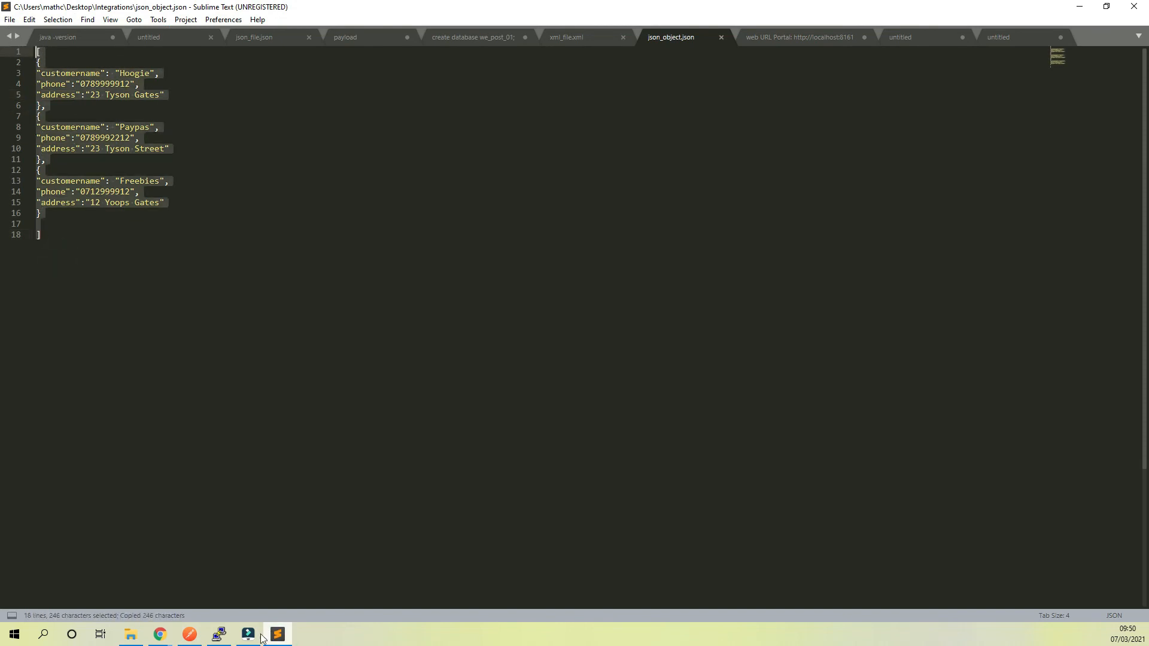
Switch to Postman, replace the getSavingMultiple request's body with the copied contacts array, and send the POST request
{"action": "left_click", "coordinate": [189, 634]}
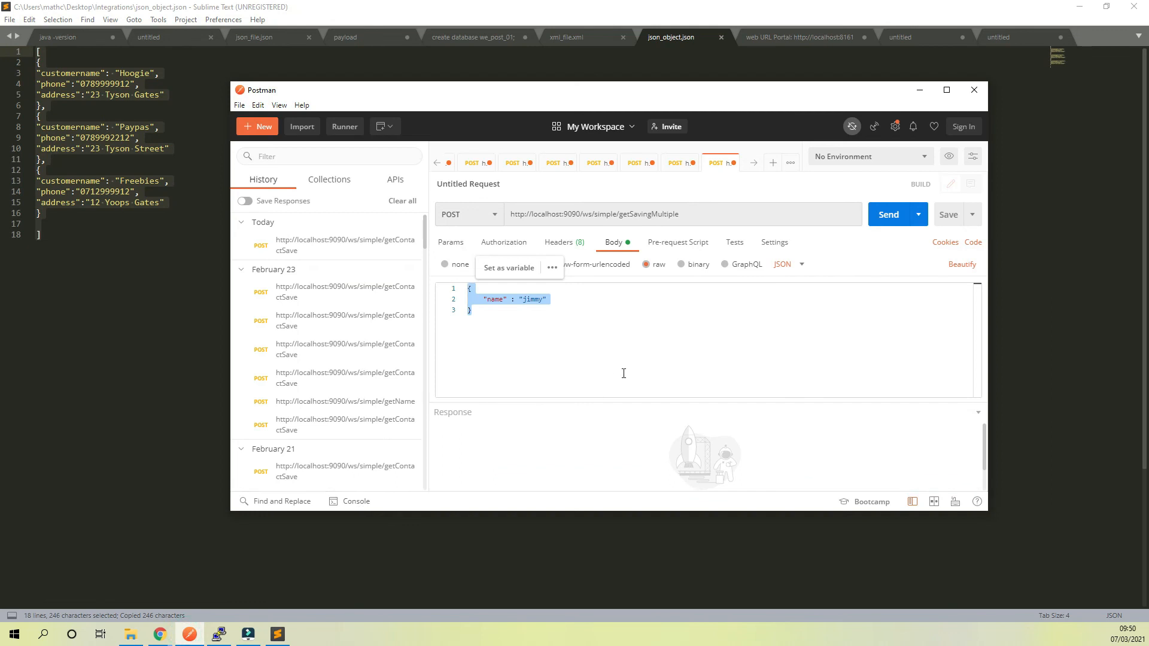
{"action": "key", "text": "ctrl+v"}
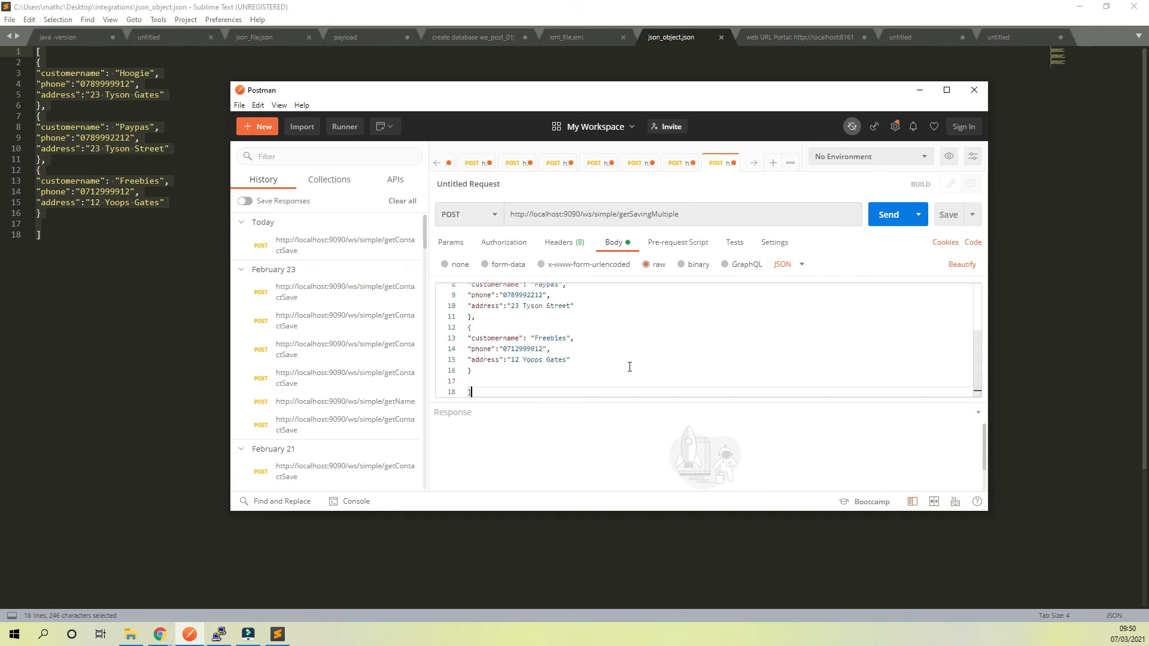
{"action": "left_click", "coordinate": [629, 365]}
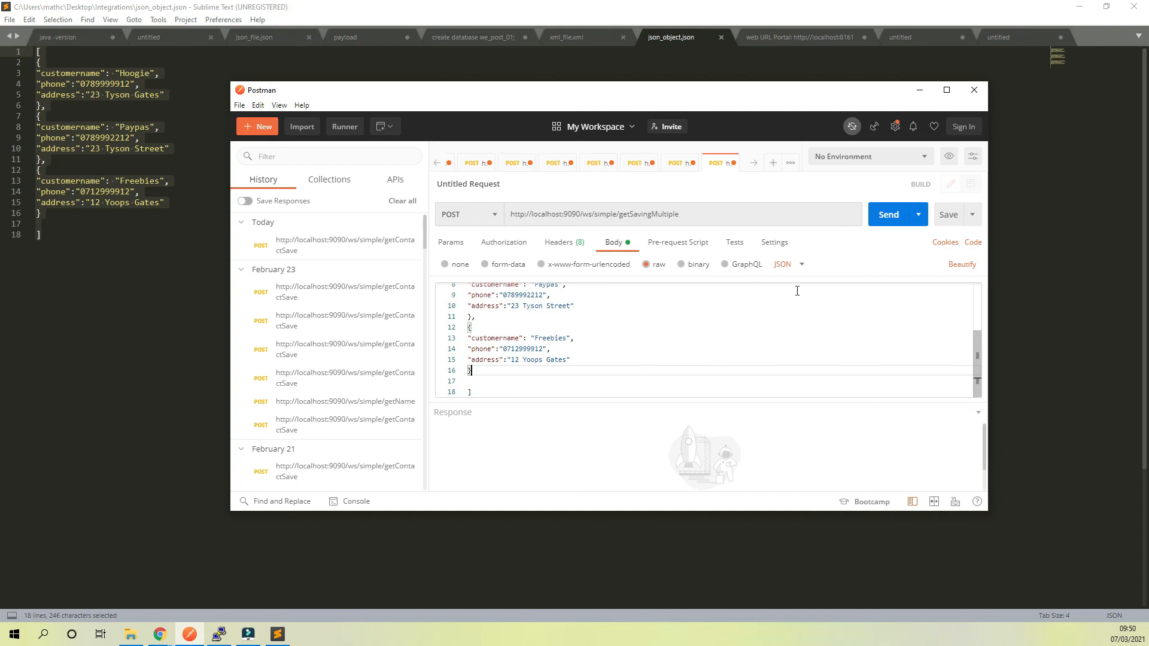
{"action": "left_click", "coordinate": [884, 221]}
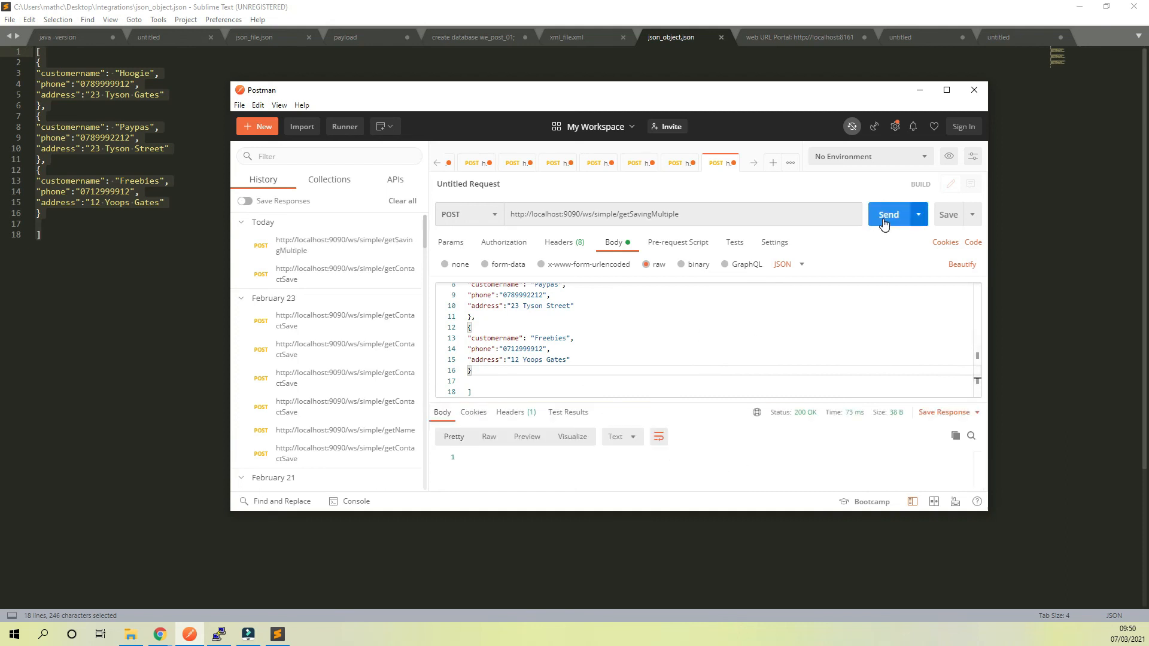
Switch to the PuTTY terminal and list the files in the we_post_01 folder with ls
{"action": "scroll", "coordinate": [522, 353], "scroll_direction": "up", "scroll_amount": 3}
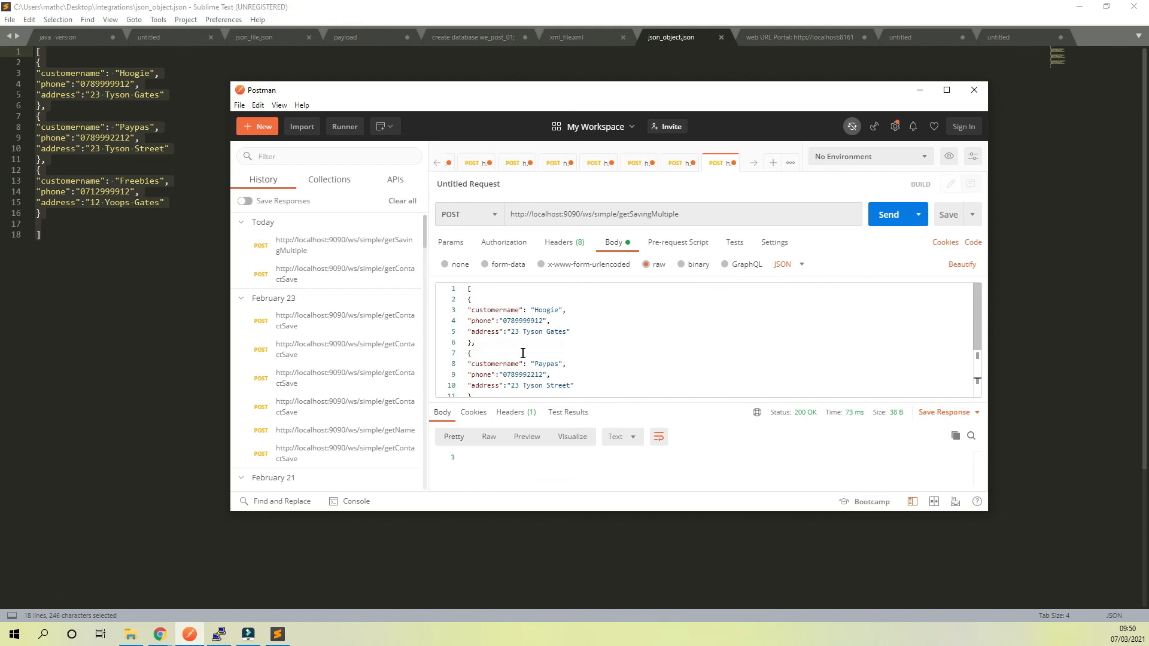
{"action": "left_click", "coordinate": [219, 635]}
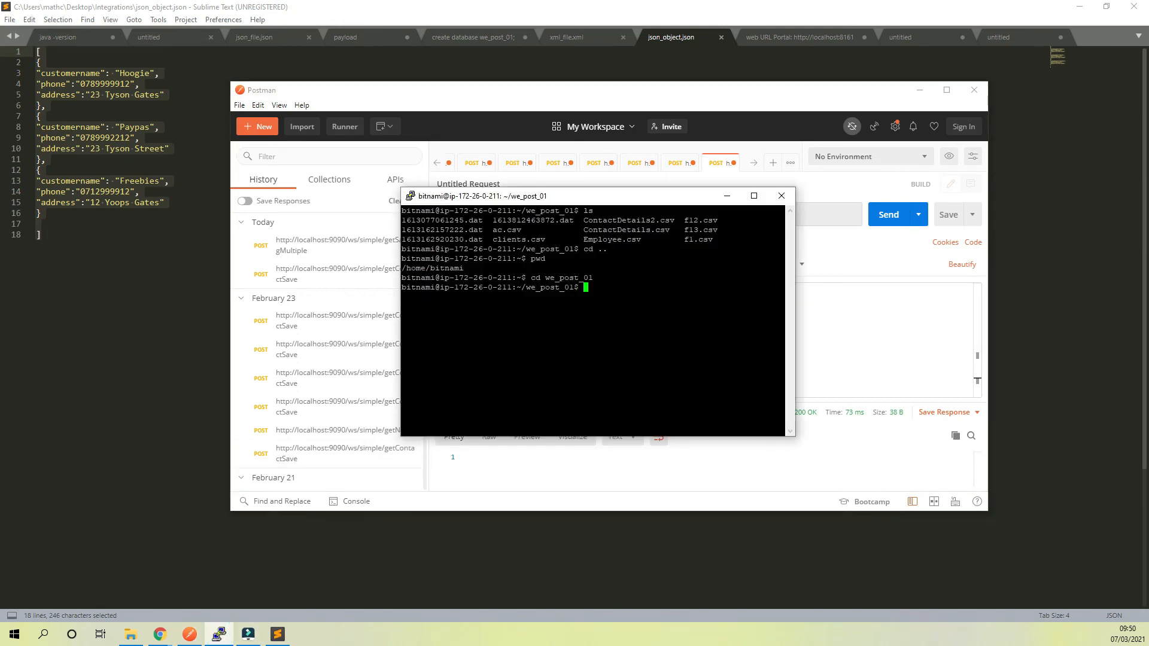
{"action": "type", "text": "ls"}
{"action": "key", "text": "Return"}
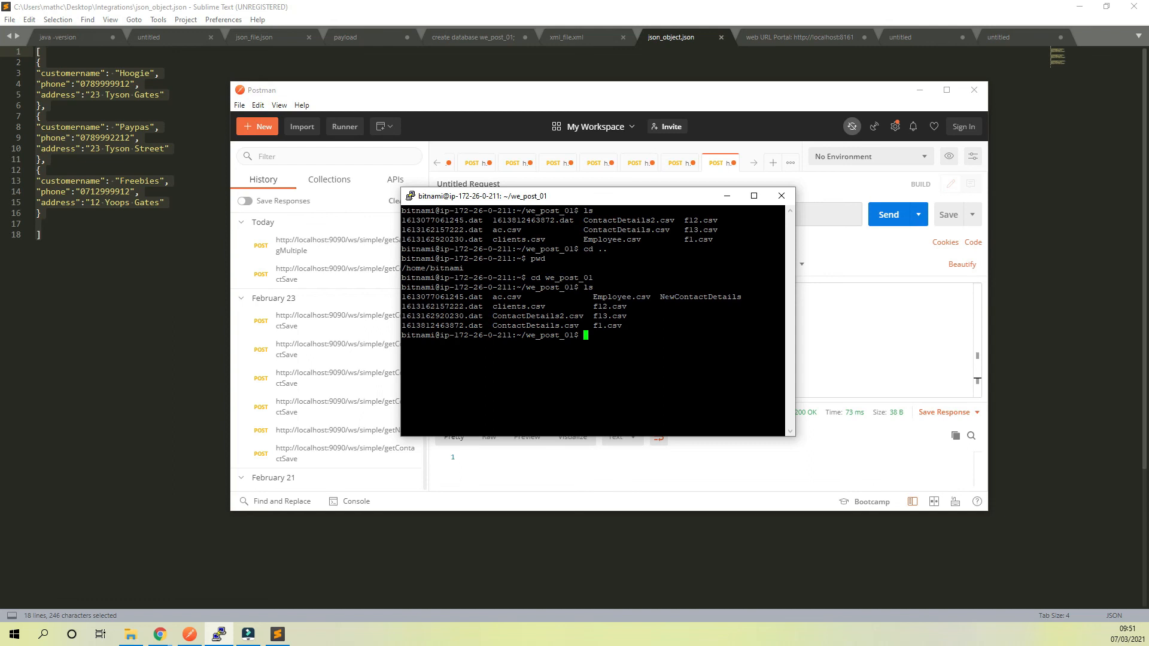
{"action": "left_click", "coordinate": [740, 295]}
Switch to the Boomi build page in Chrome and bring up the saveNewContacts process
{"action": "left_click", "coordinate": [159, 636]}
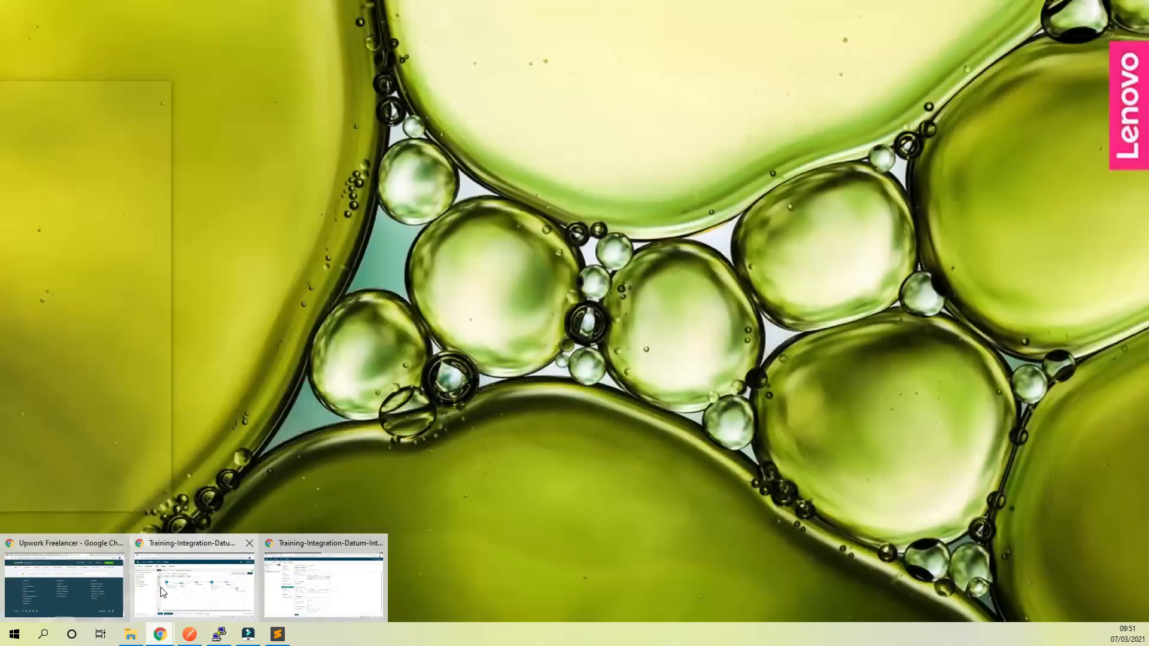
{"action": "left_click", "coordinate": [160, 593]}
{"action": "left_click", "coordinate": [159, 635]}
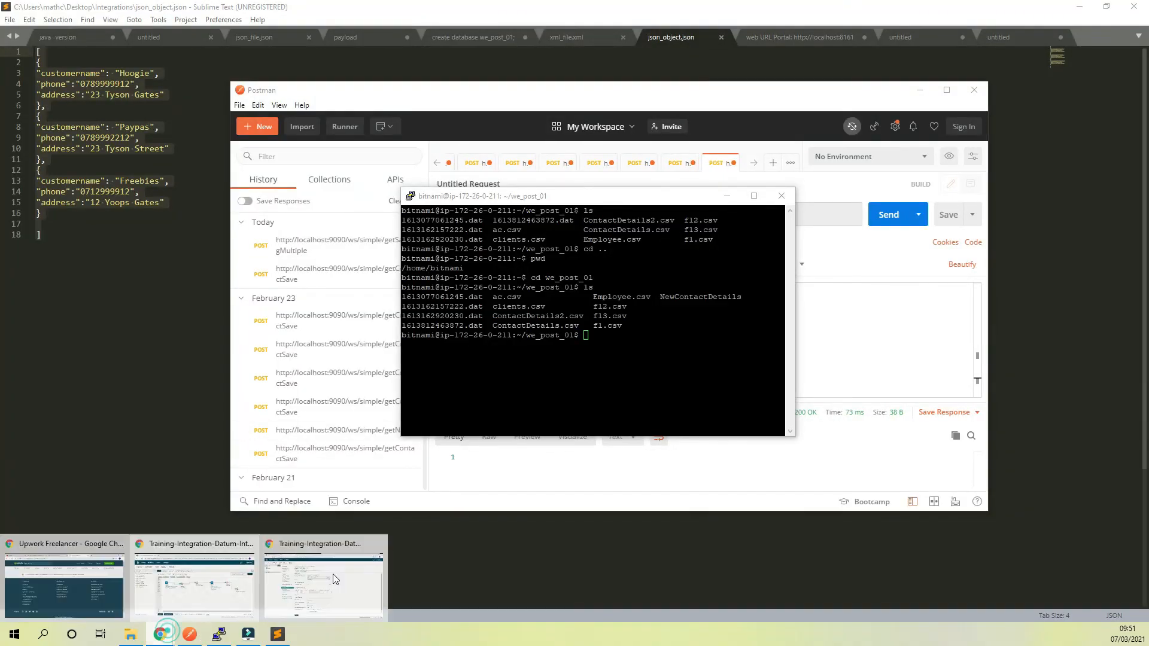
{"action": "left_click", "coordinate": [339, 573]}
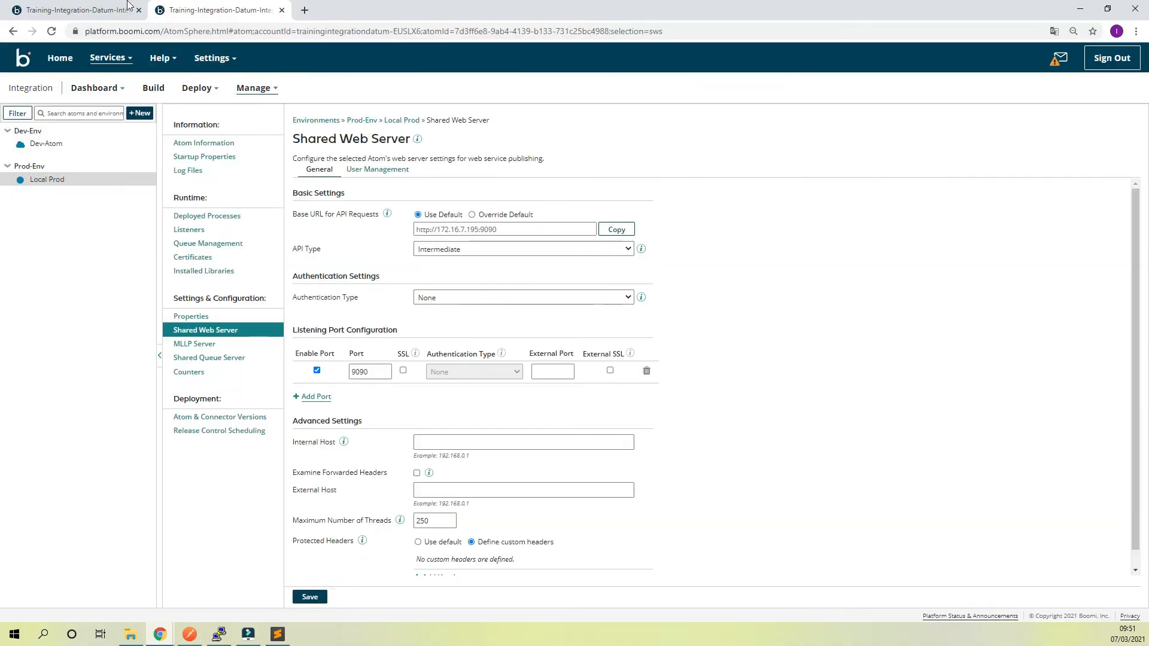
{"action": "left_click", "coordinate": [78, 11]}
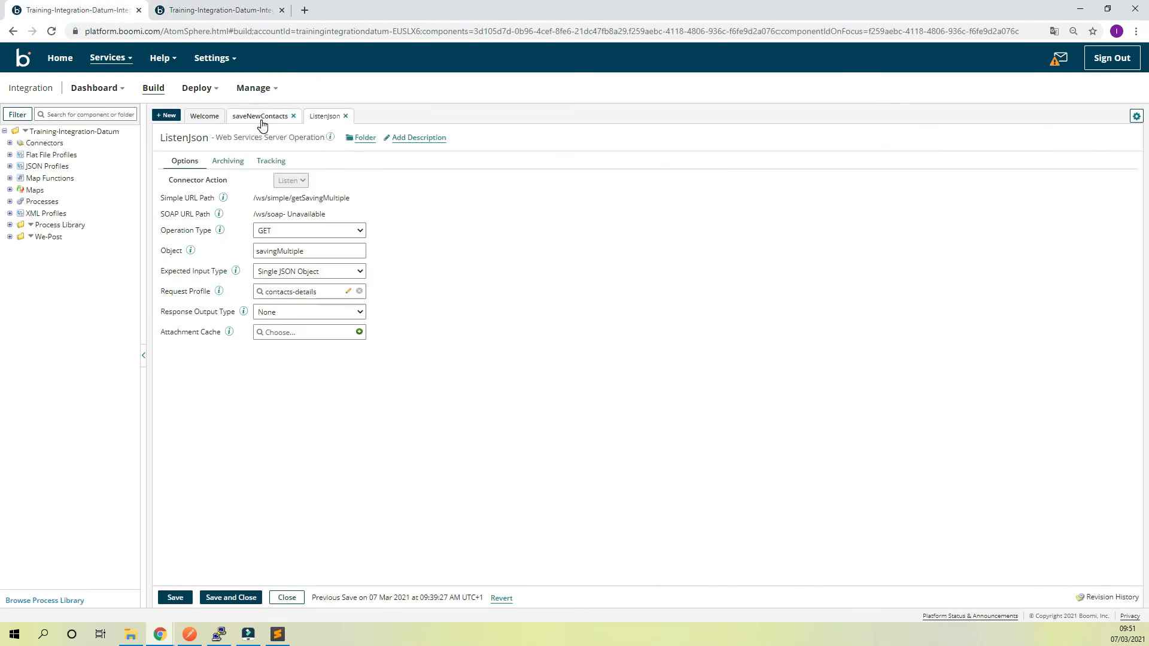
{"action": "left_click", "coordinate": [260, 117]}
Set the DefineProperties shape's static SFTP file name to NewContactDetails1.csv and save the process
{"action": "mouse_move", "coordinate": [584, 227]}
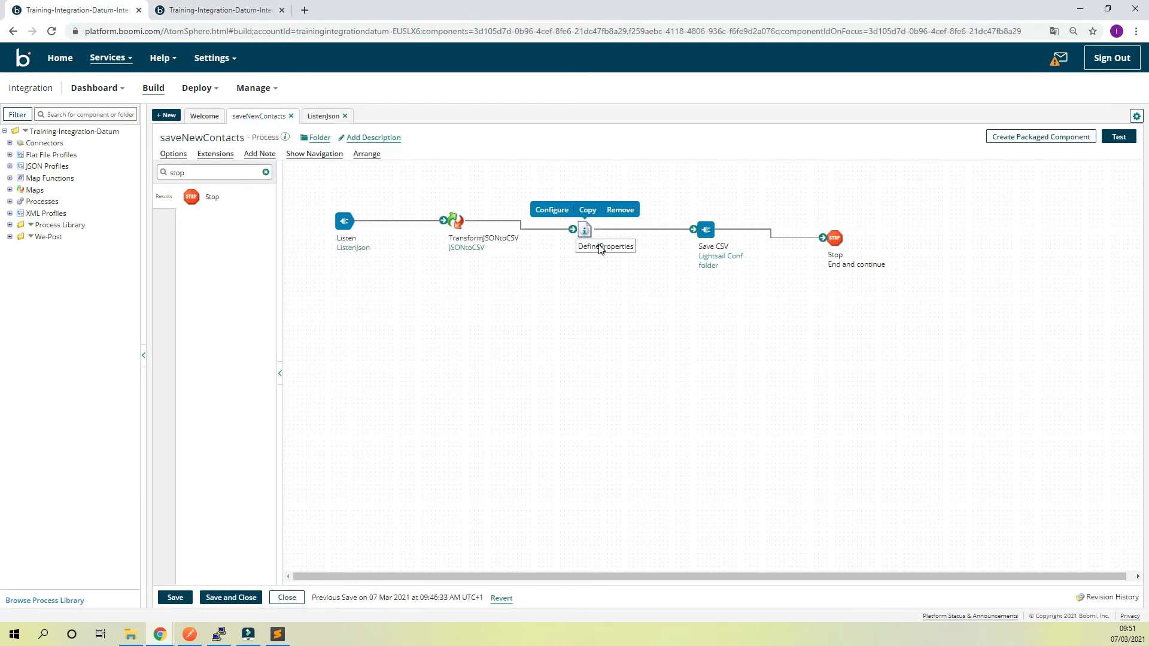
{"action": "left_click", "coordinate": [584, 227]}
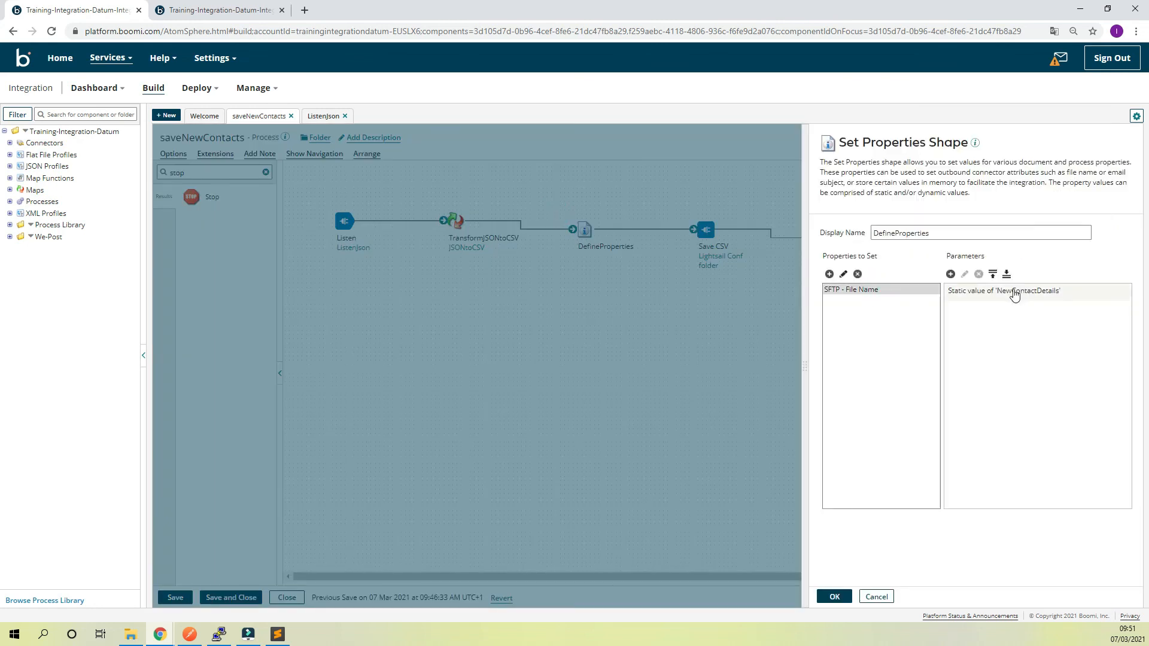
{"action": "left_click", "coordinate": [965, 292]}
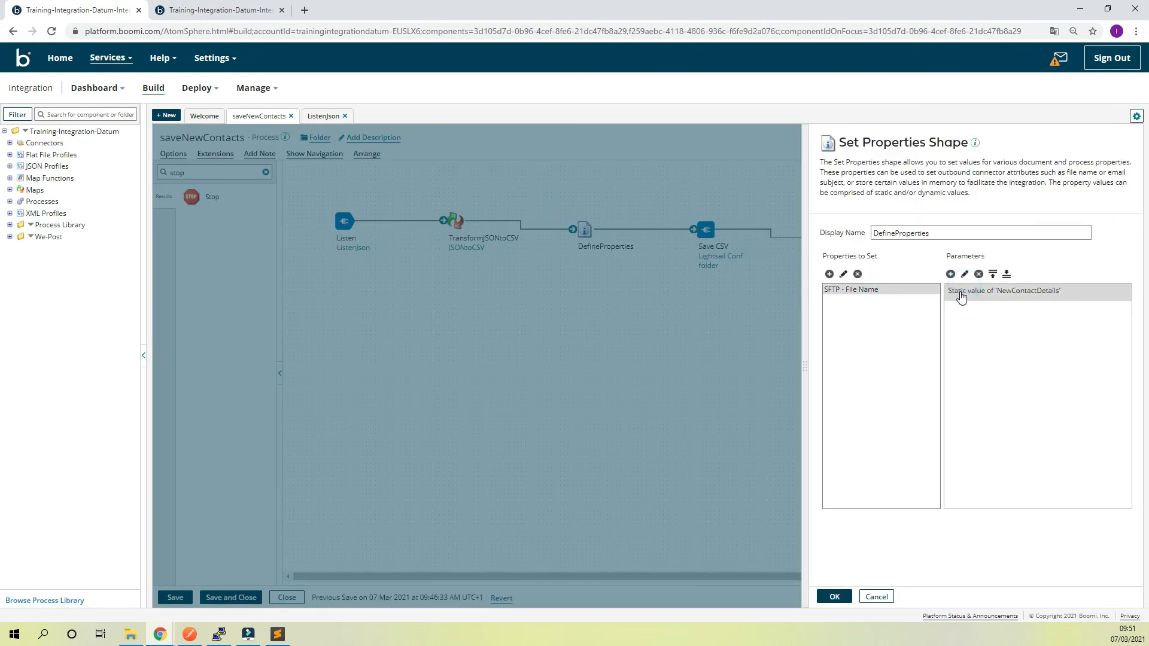
{"action": "double_click", "coordinate": [961, 293]}
{"action": "left_click", "coordinate": [575, 228]}
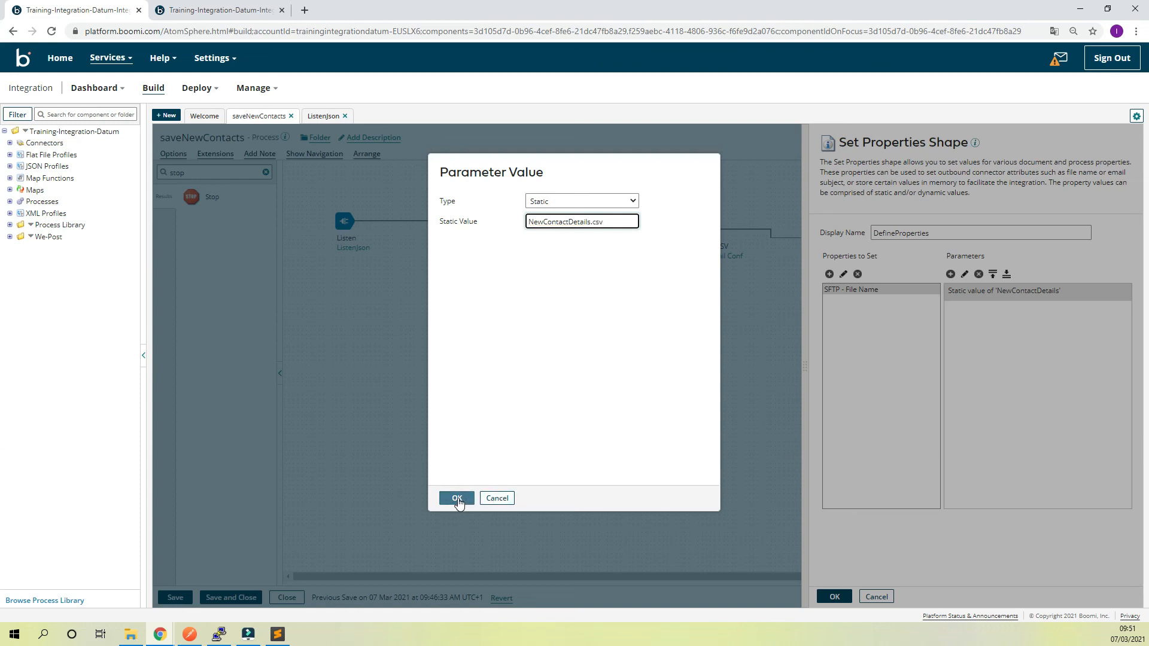
{"action": "left_click", "coordinate": [590, 223]}
{"action": "type", "text": "1"}
{"action": "left_click", "coordinate": [620, 320]}
{"action": "left_click", "coordinate": [458, 498]}
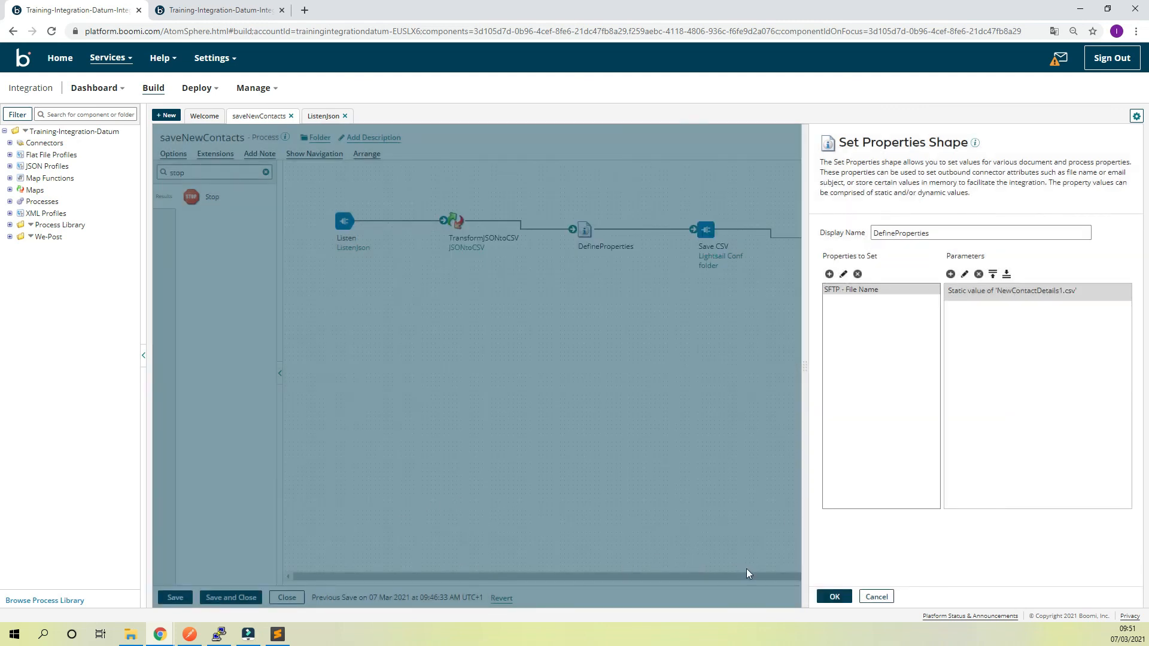
{"action": "left_click", "coordinate": [831, 596]}
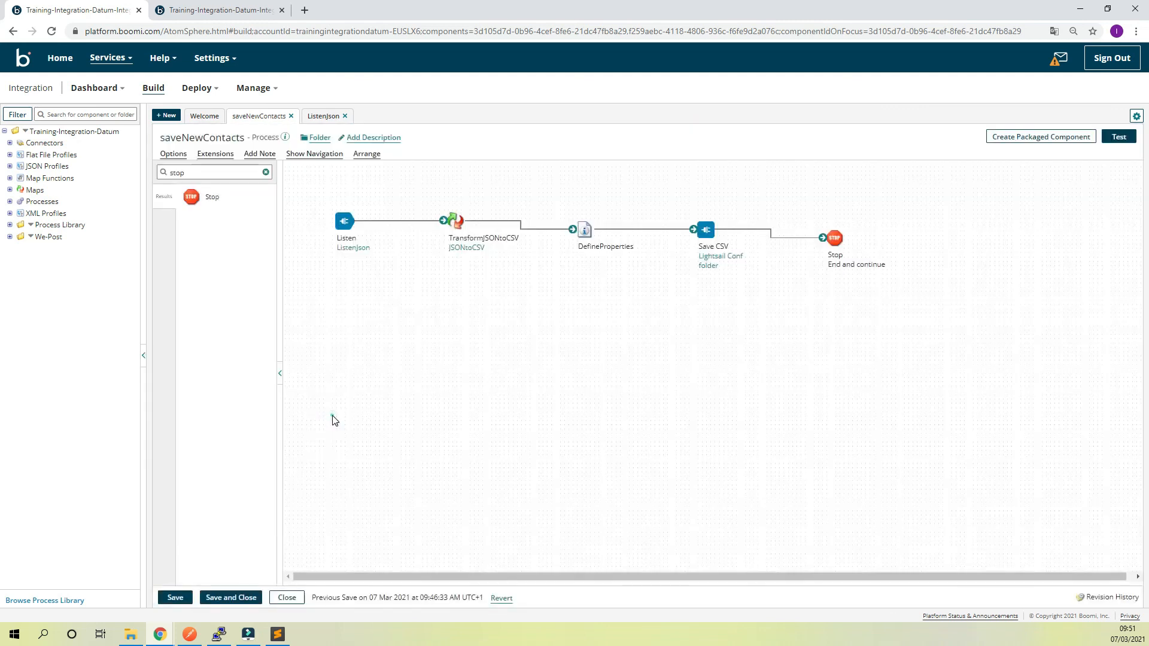
{"action": "left_click", "coordinate": [231, 595]}
{"action": "left_click", "coordinate": [175, 597]}
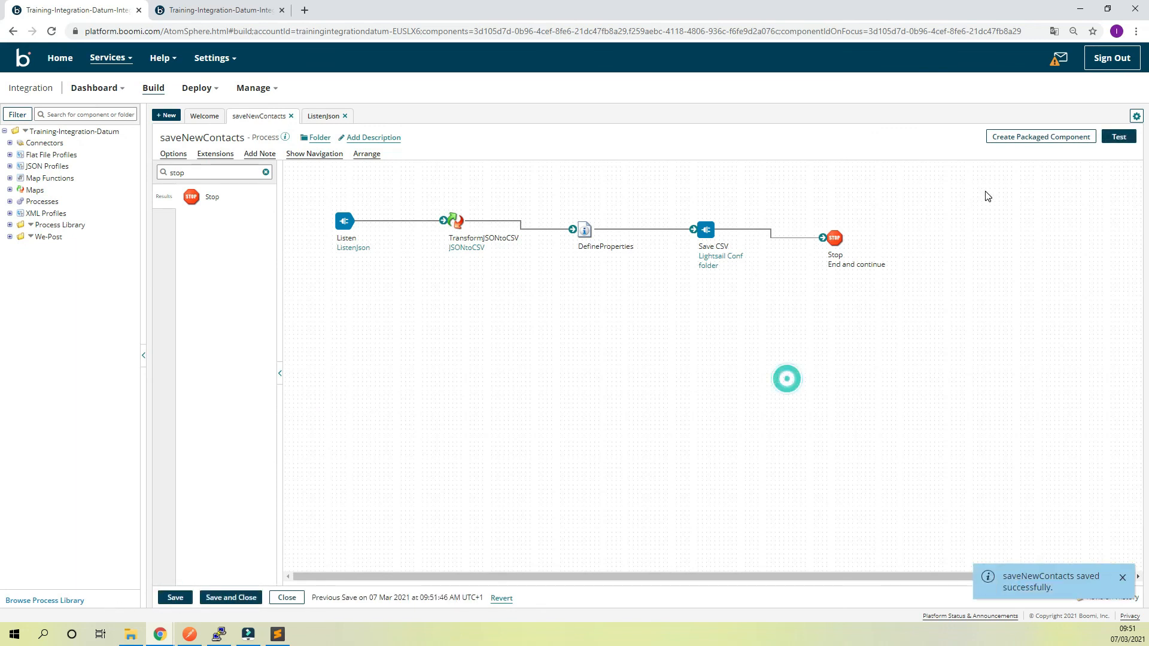
Create a new packaged component of the saveNewContacts process, leaving the version and notes blank
{"action": "left_click", "coordinate": [1036, 138]}
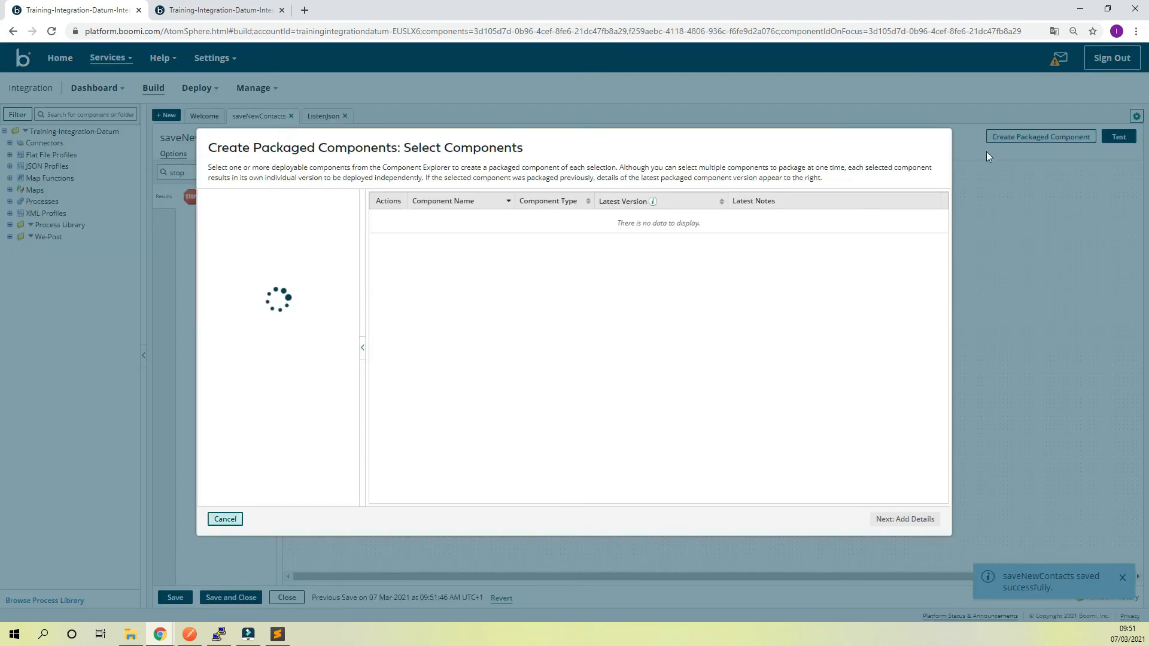
{"action": "left_click", "coordinate": [890, 520]}
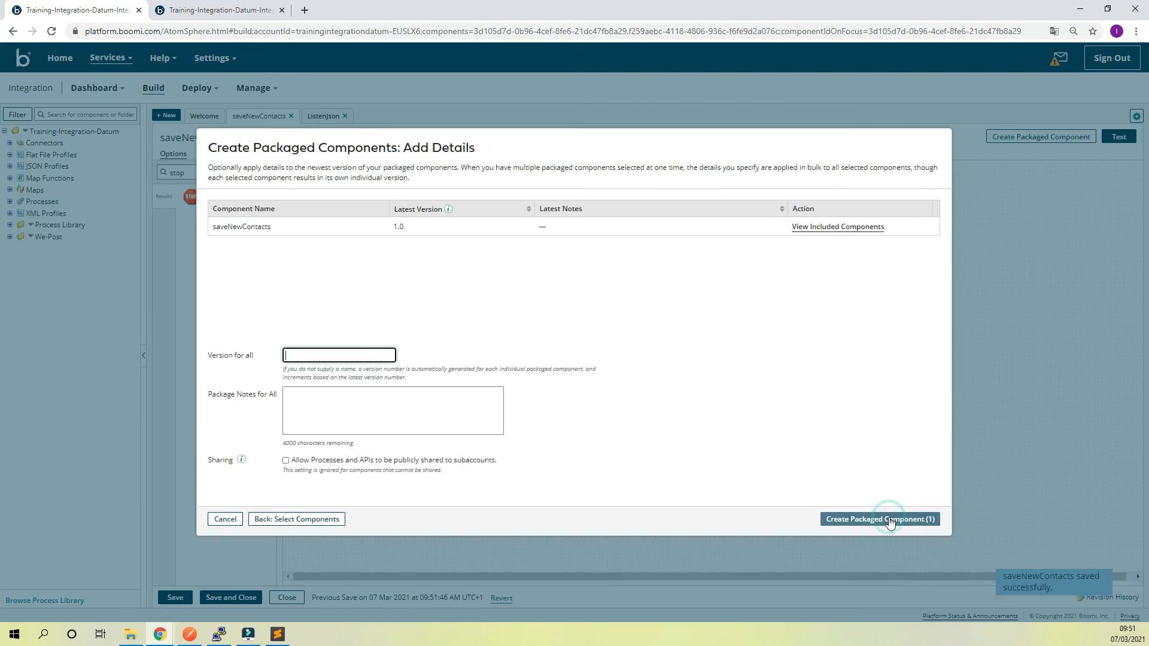
{"action": "left_click", "coordinate": [890, 520]}
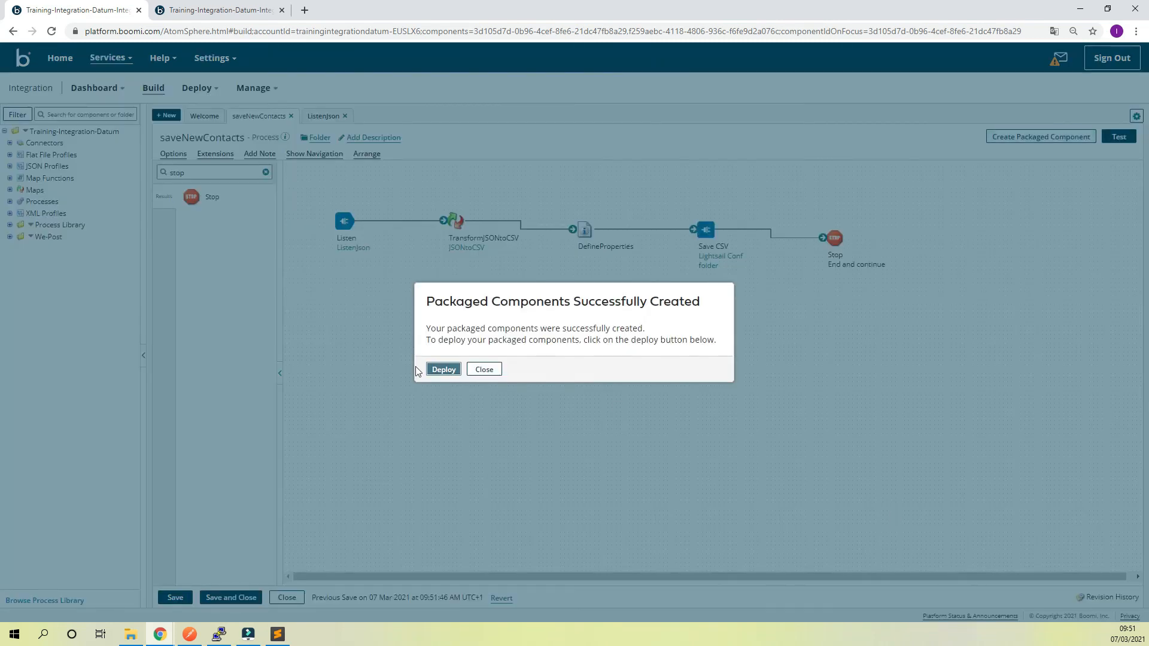
Deploy version 2.0 of the saveNewContacts package to the Prod-Env environment
{"action": "left_click", "coordinate": [439, 368]}
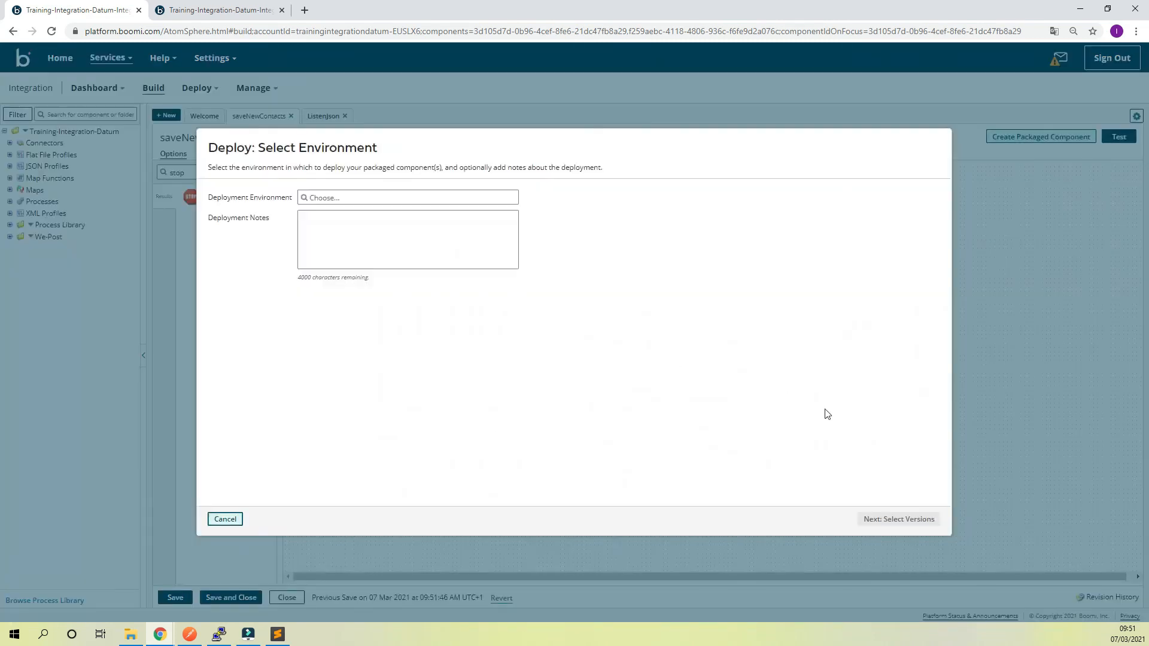
{"action": "left_click", "coordinate": [437, 202]}
{"action": "left_click", "coordinate": [395, 223]}
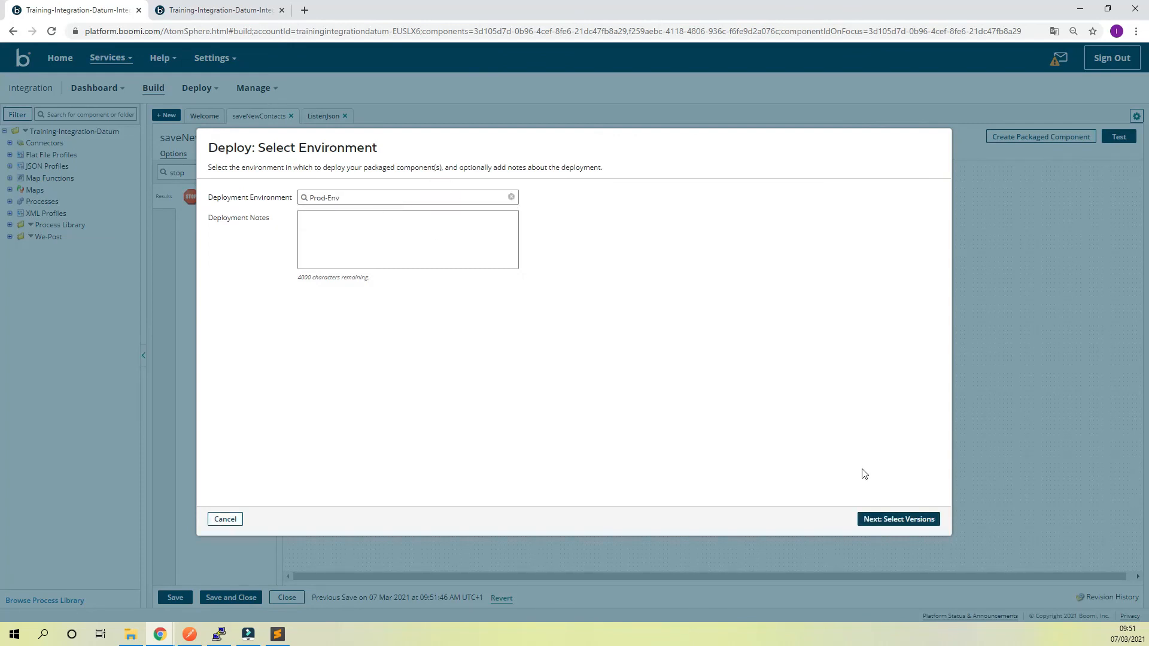
{"action": "left_click", "coordinate": [917, 519]}
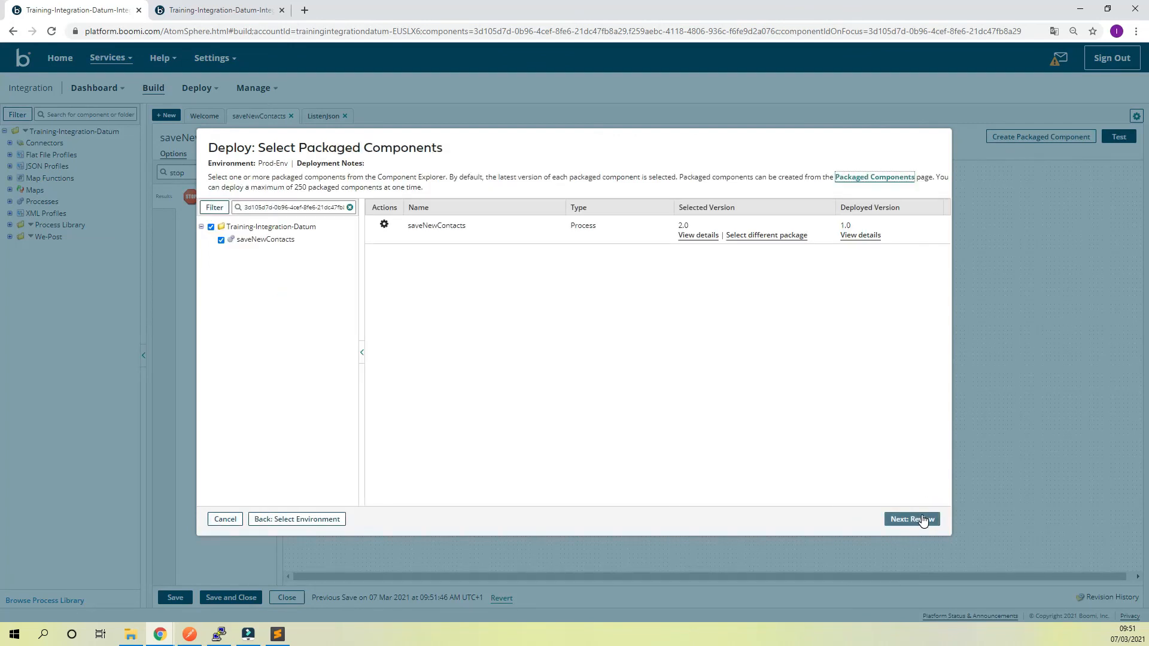
{"action": "left_click", "coordinate": [924, 520]}
{"action": "left_click", "coordinate": [917, 518]}
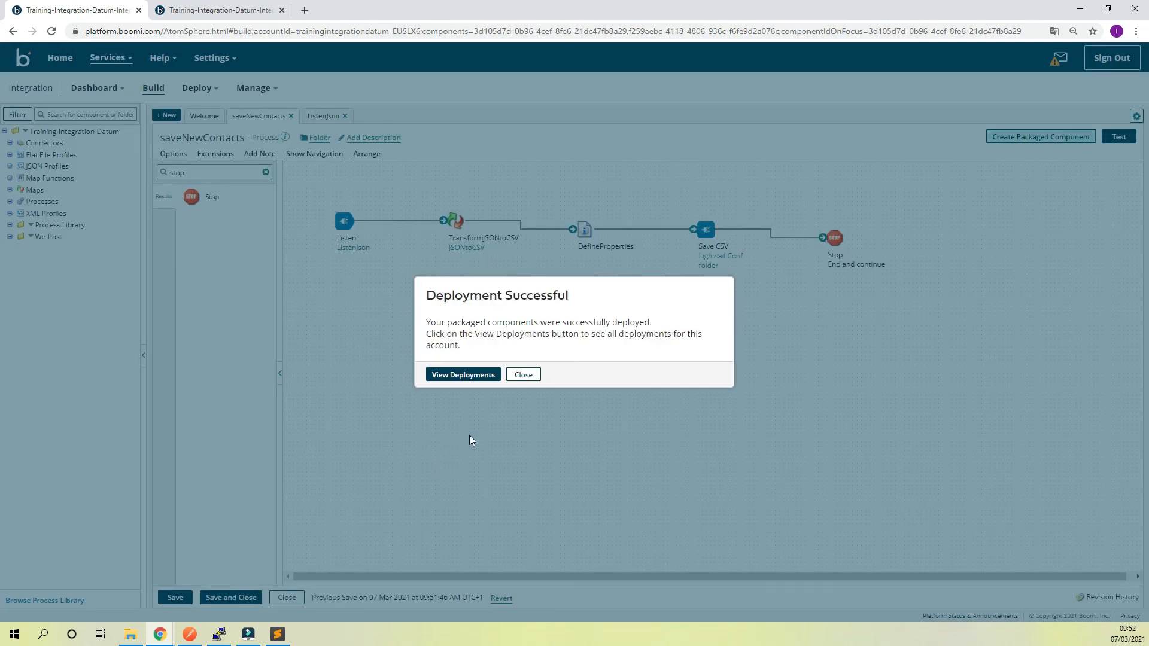
{"action": "left_click", "coordinate": [523, 374]}
Switch to Postman and resend the getSavingMultiple POST request with the same contacts array
{"action": "left_click", "coordinate": [191, 635]}
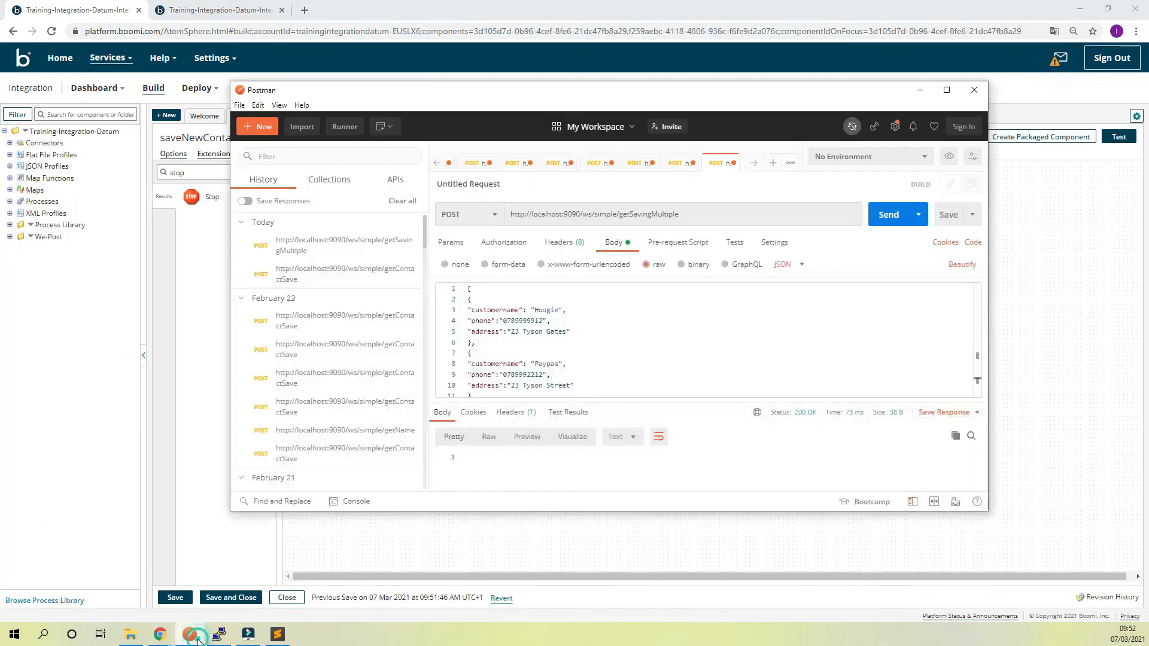
{"action": "left_click", "coordinate": [702, 342]}
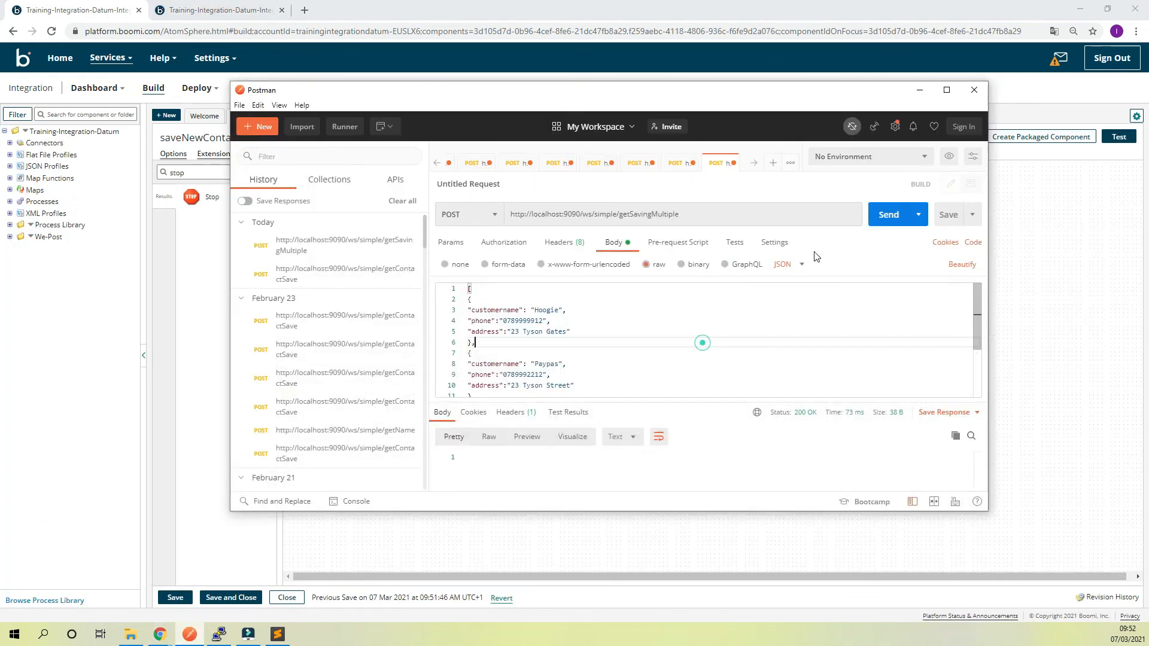
{"action": "left_click", "coordinate": [898, 221]}
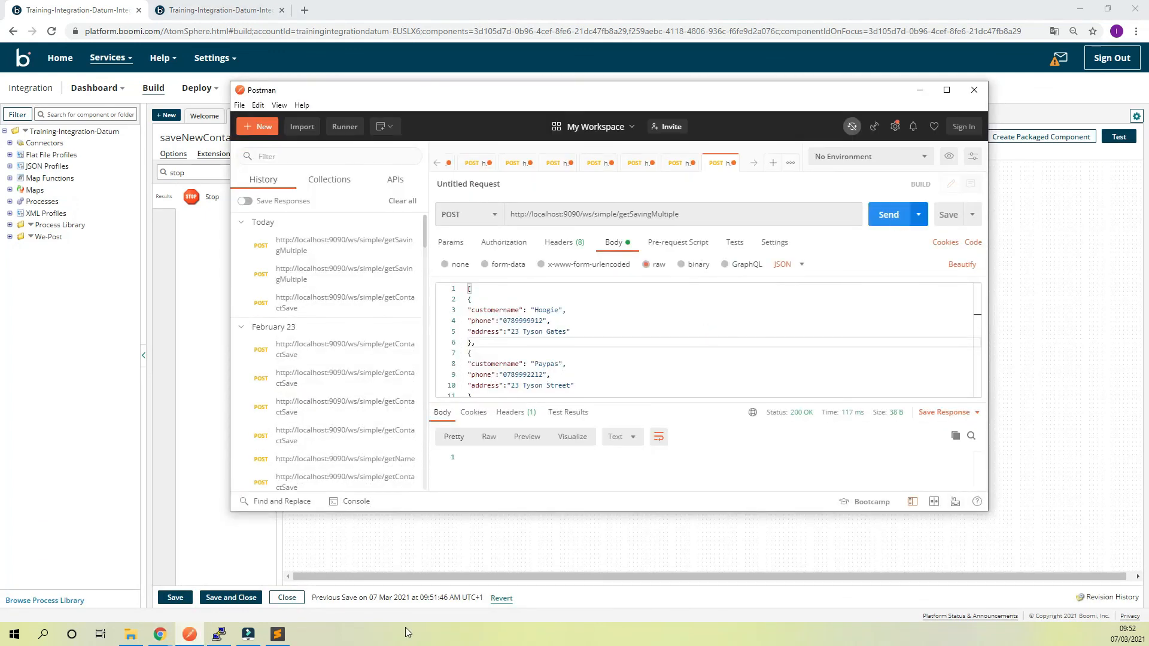
Switch to the PuTTY terminal and list the we_post_01 folder's files to check for the new CSV
{"action": "left_click", "coordinate": [218, 635]}
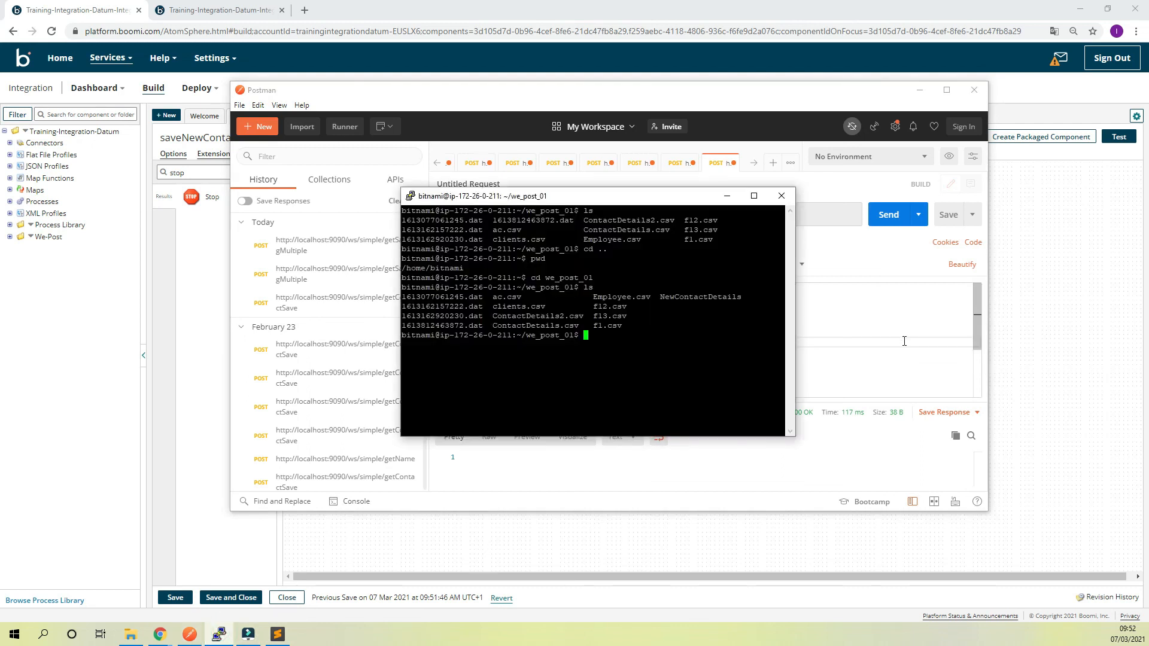
{"action": "type", "text": "ls"}
{"action": "key", "text": "Return"}
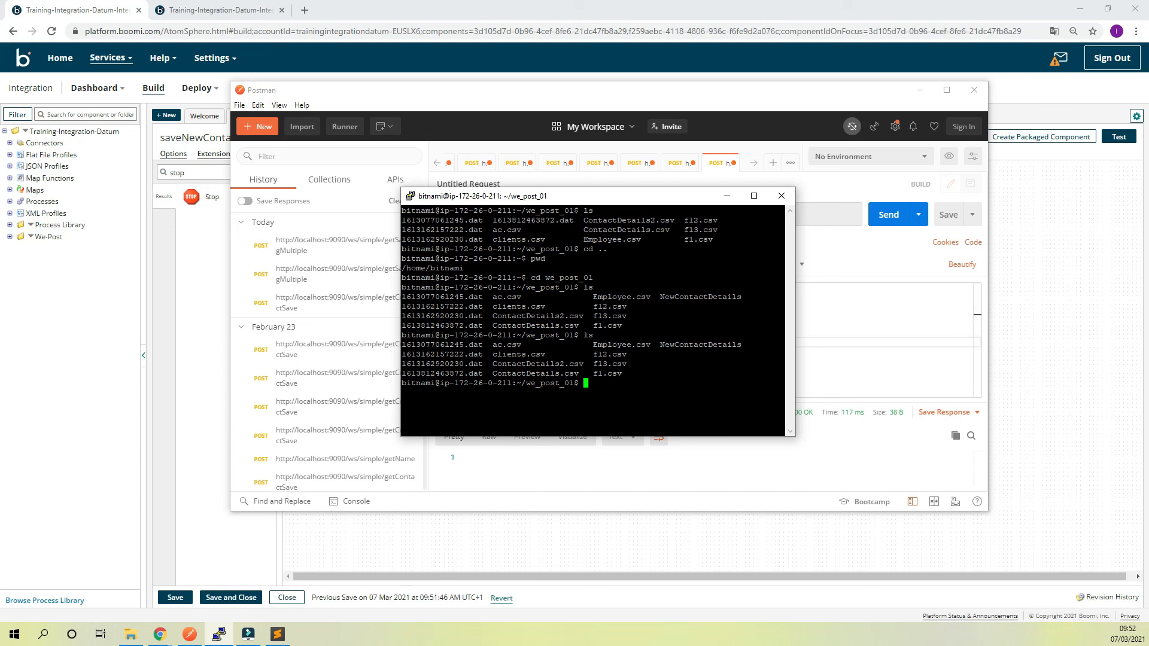
Review the getSavingMultiple request body in Postman, and list the we_post_01 files again in the PuTTY terminal
{"action": "left_click", "coordinate": [655, 462]}
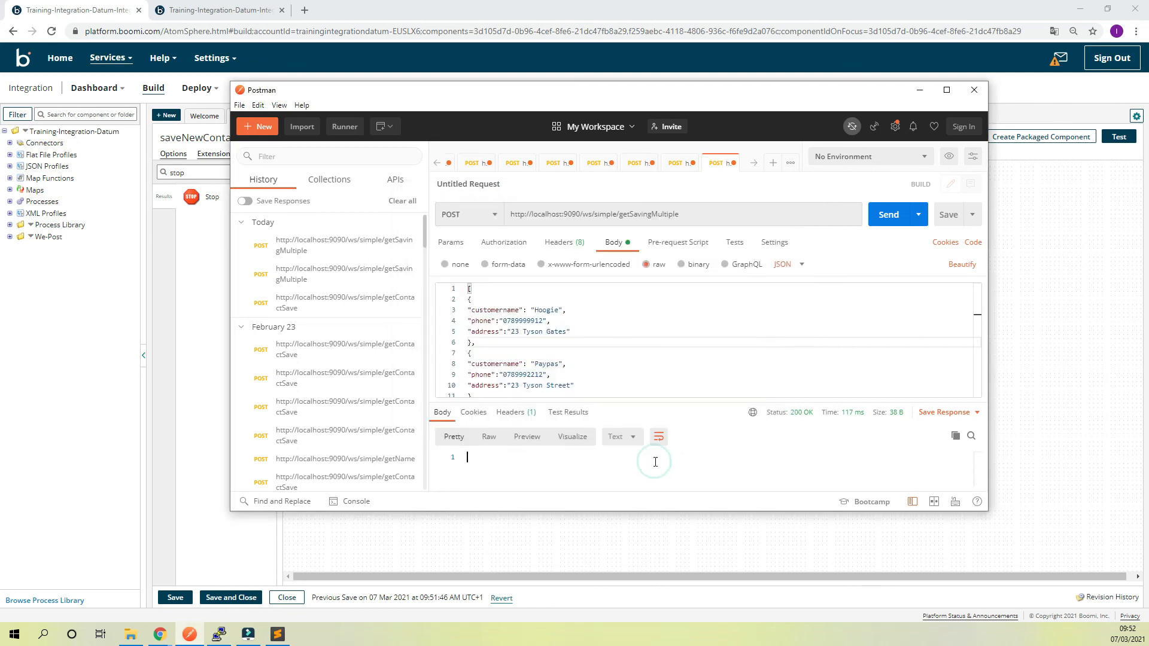
{"action": "left_click", "coordinate": [634, 352]}
{"action": "scroll", "coordinate": [634, 352], "scroll_direction": "down", "scroll_amount": 2}
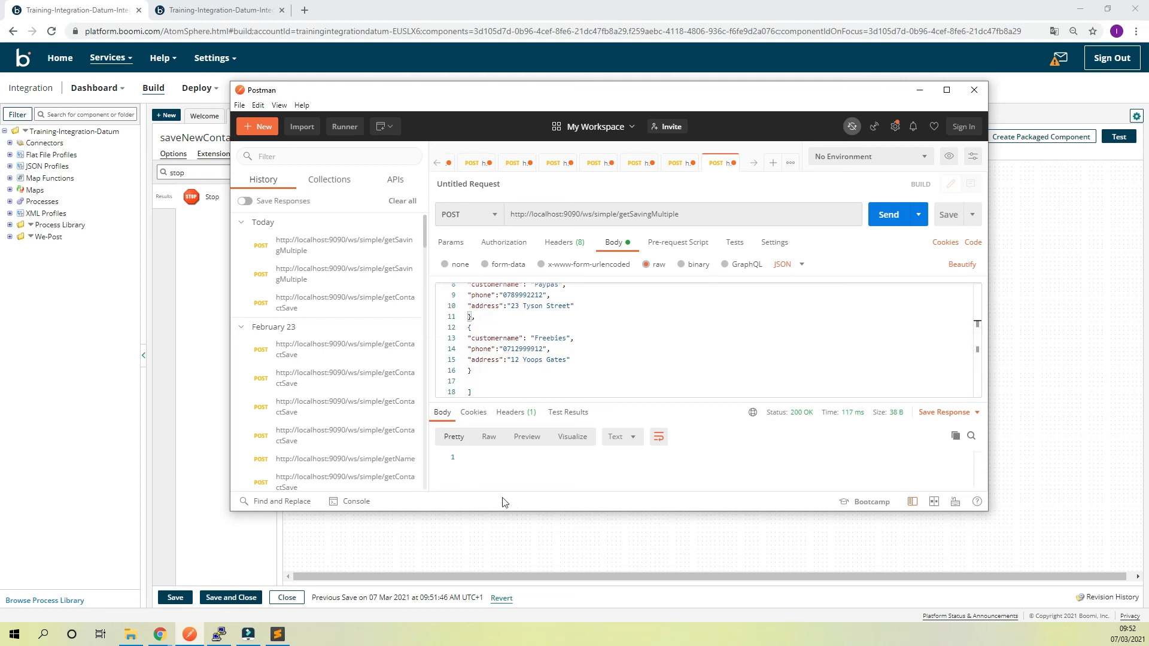
{"action": "left_click", "coordinate": [219, 635]}
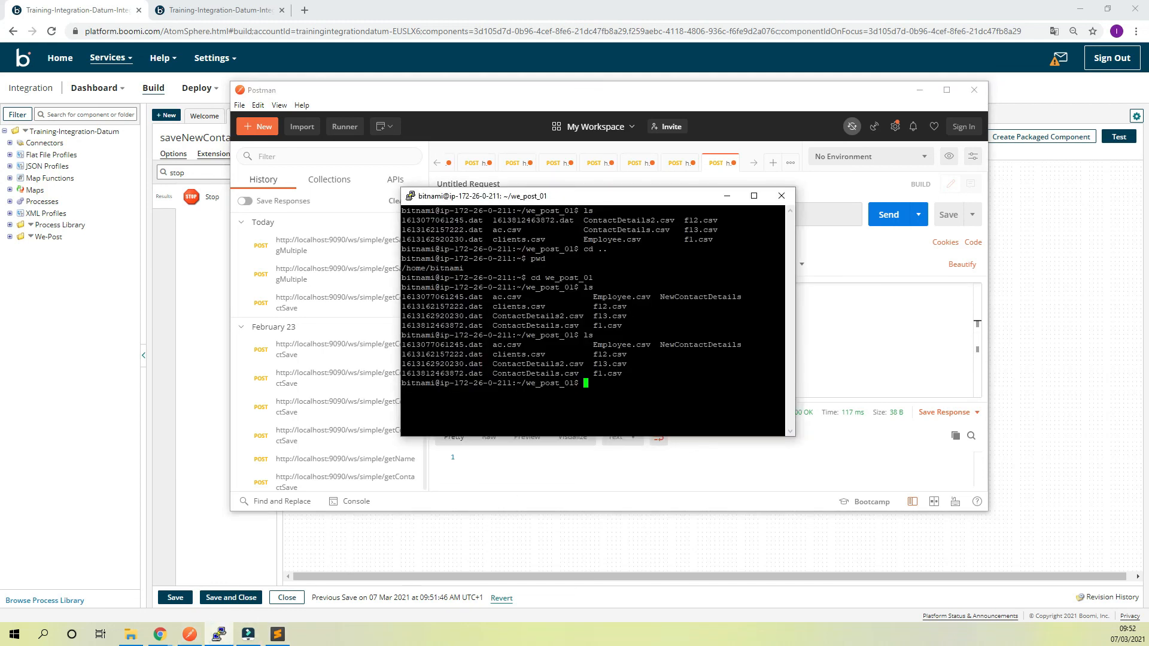
{"action": "type", "text": "ls"}
{"action": "key", "text": "Return"}
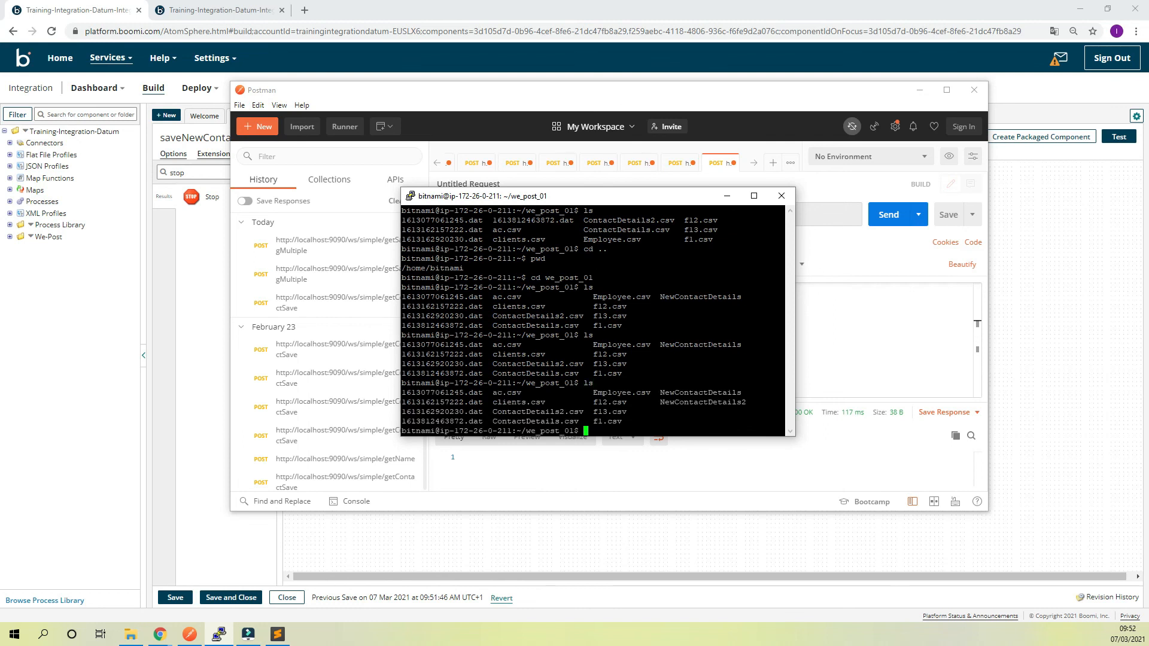